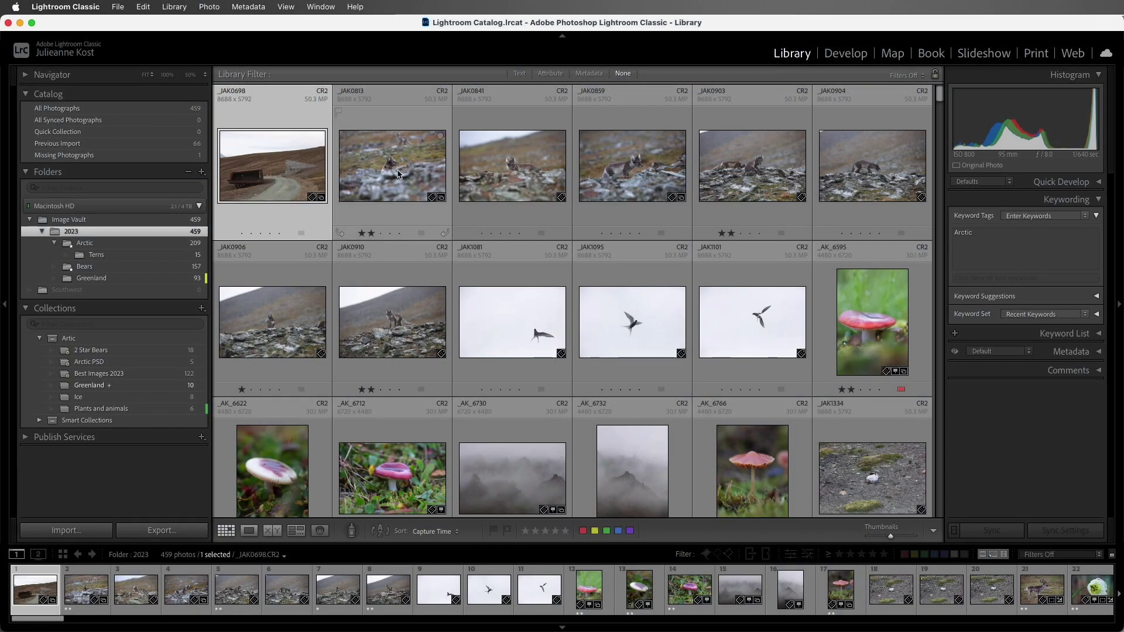
Step: Add the keyword 'Arctic Fox' to the fox photo _JAK0813
{"action": "left_click", "coordinate": [398, 173]}
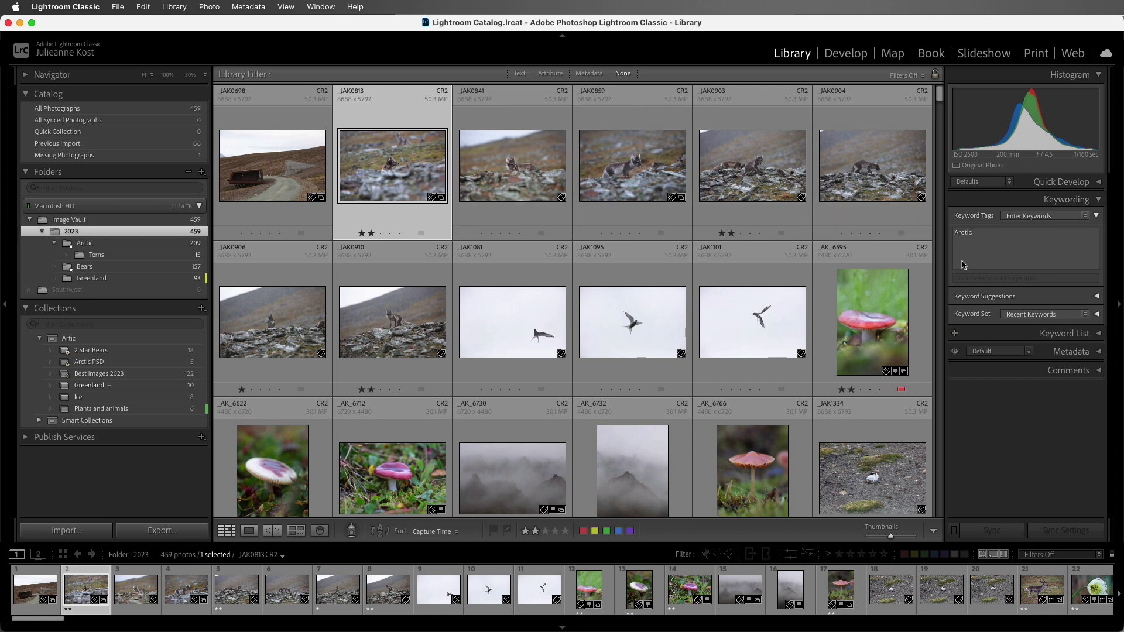
{"action": "left_click", "coordinate": [960, 277]}
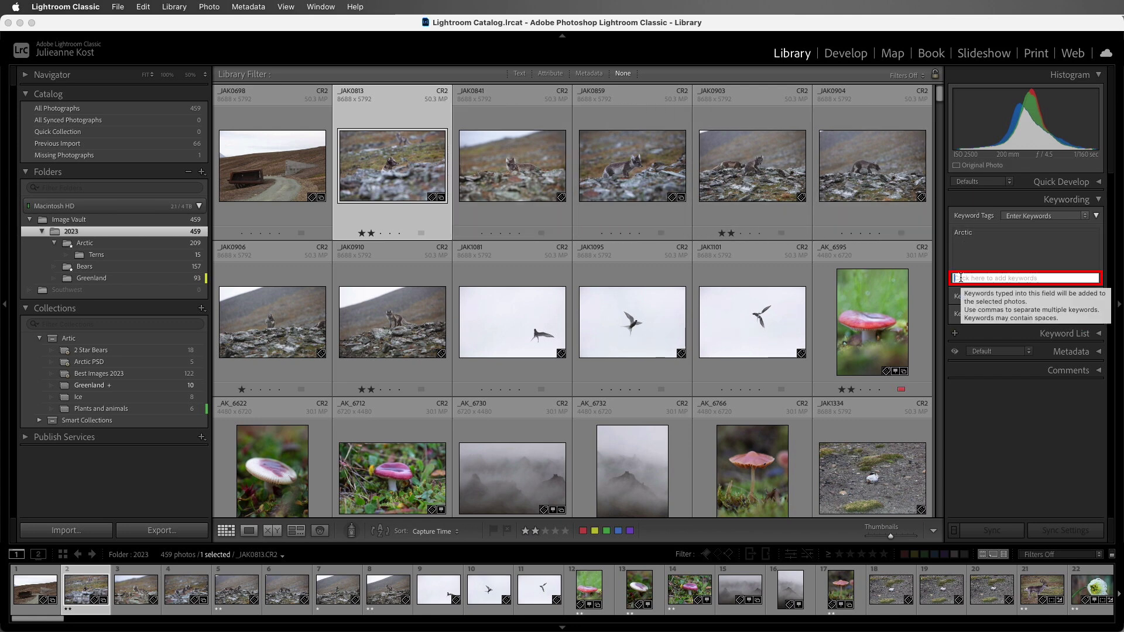
{"action": "type", "text": "Arctic Fox"}
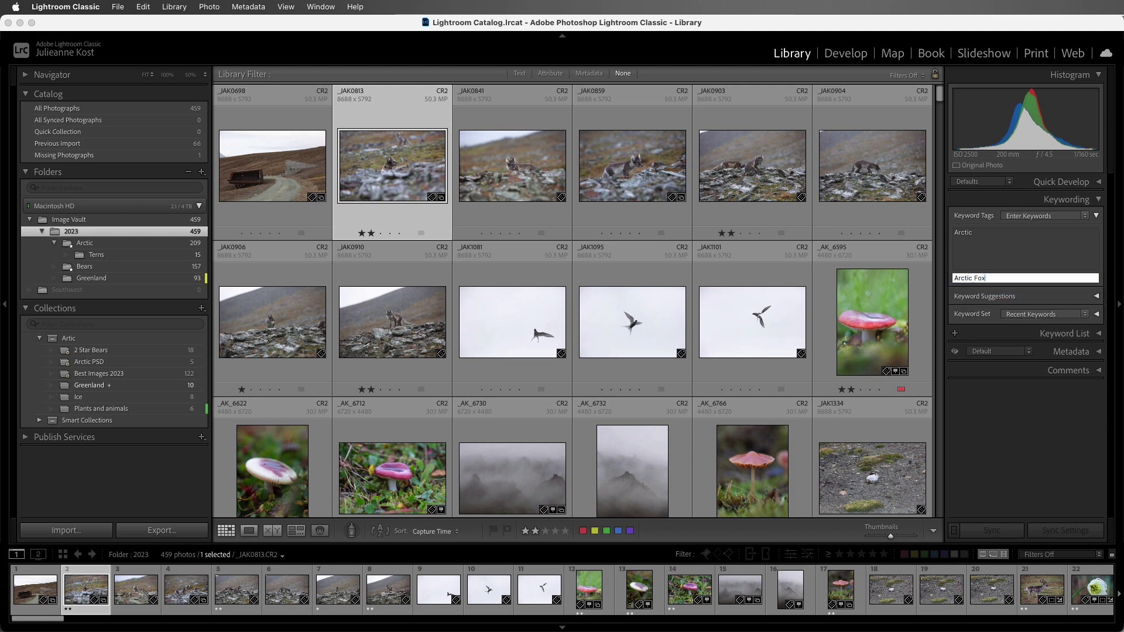
{"action": "key", "text": "Return"}
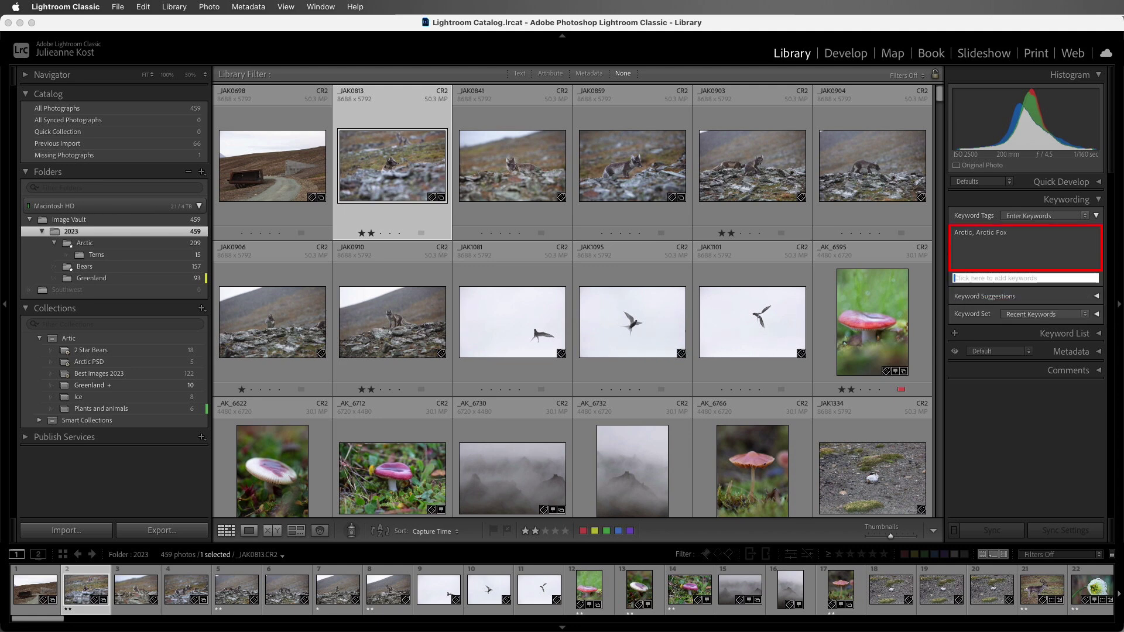
Step: Tag the six fox photos _JAK0841 through _JAK0910 with the suggested Arctic Fox keyword
{"action": "left_click", "coordinate": [508, 168]}
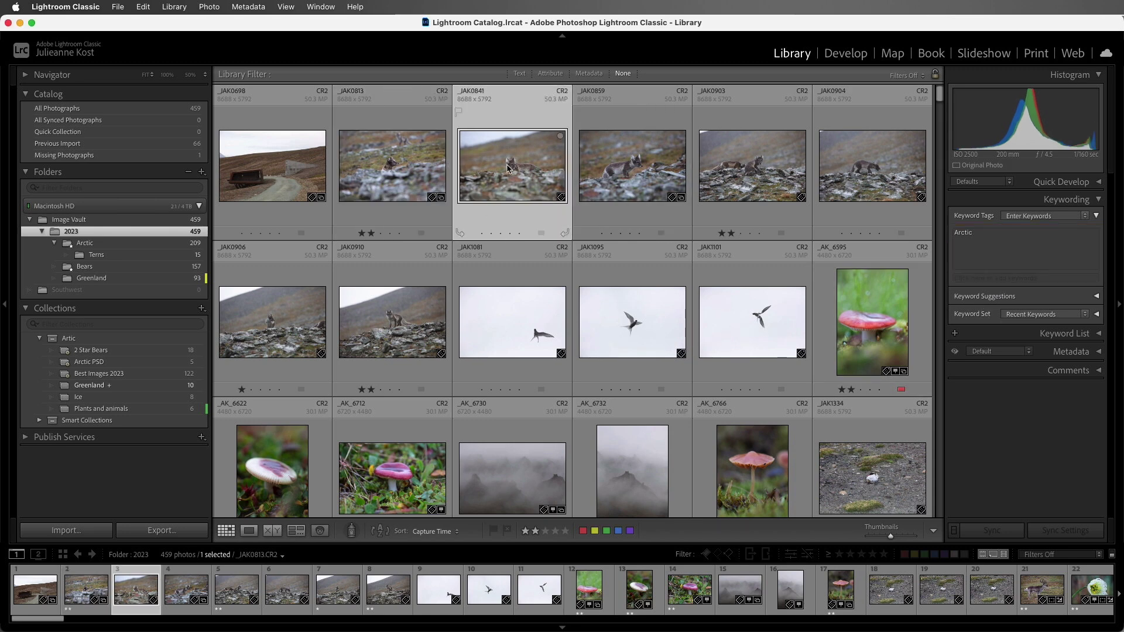
{"action": "left_click", "coordinate": [408, 342], "text": "shift"}
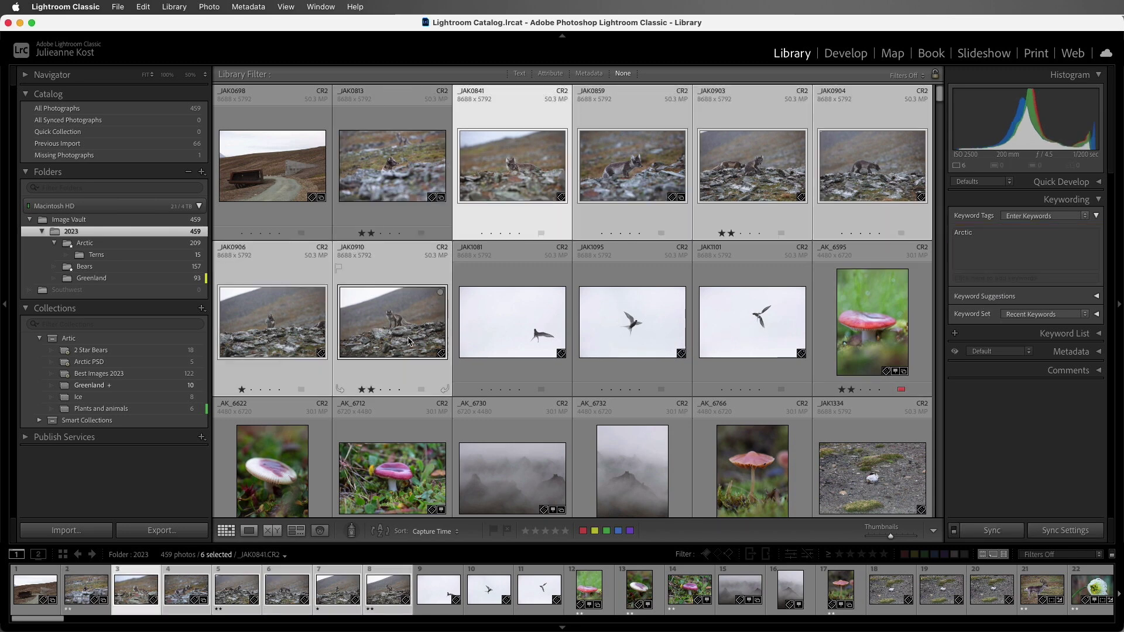
{"action": "left_click", "coordinate": [974, 279]}
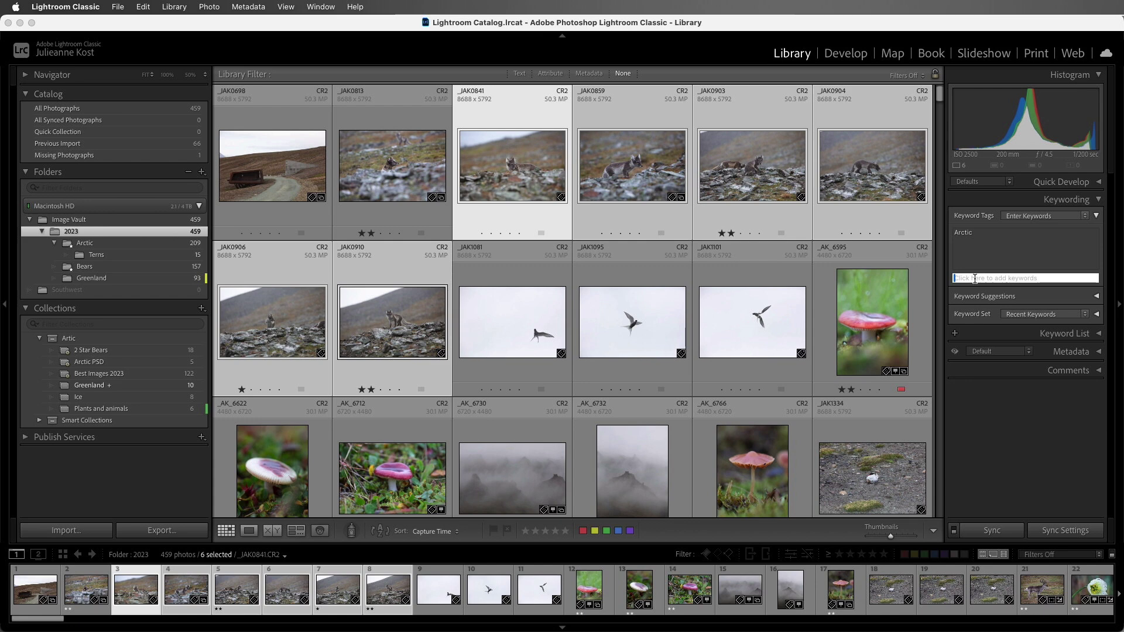
{"action": "type", "text": "arctic Fox"}
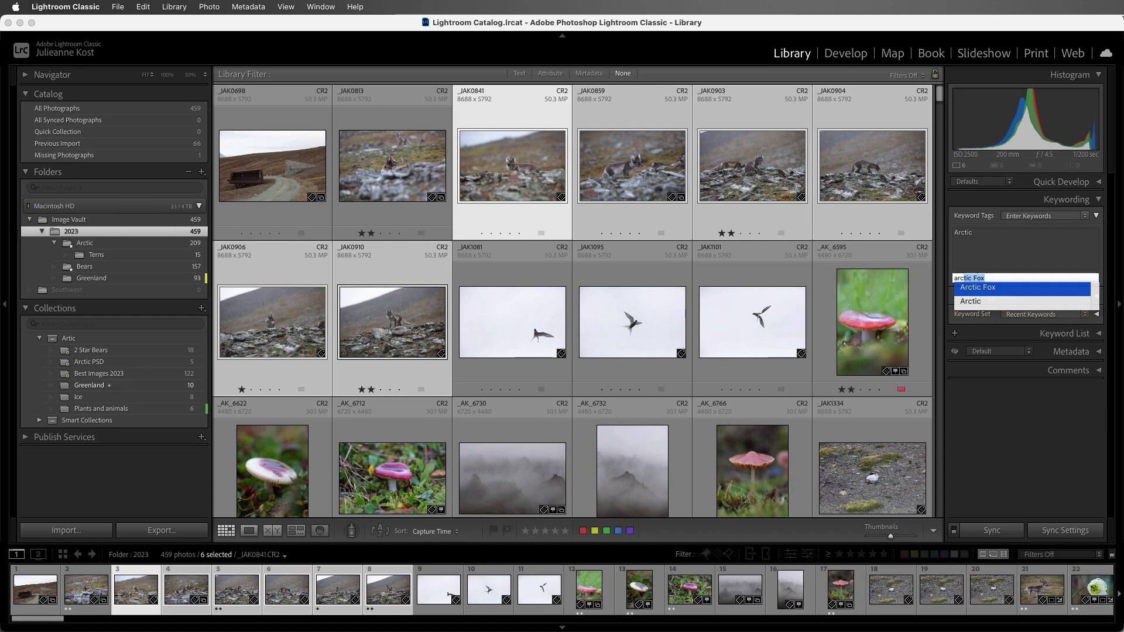
{"action": "left_click", "coordinate": [1006, 288]}
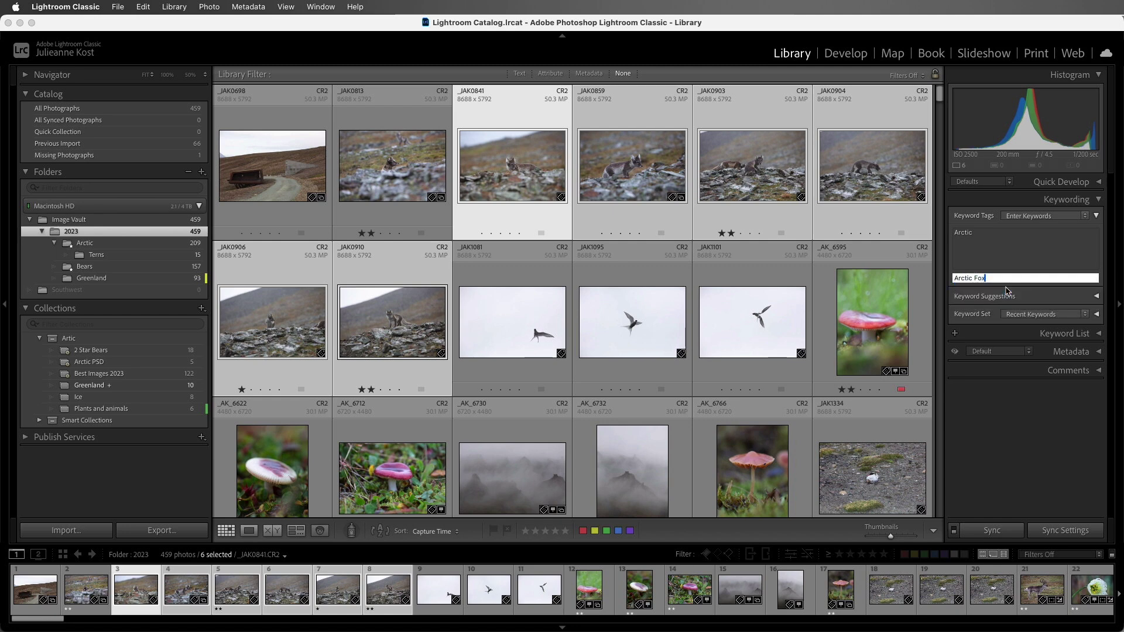
{"action": "key", "text": "Return"}
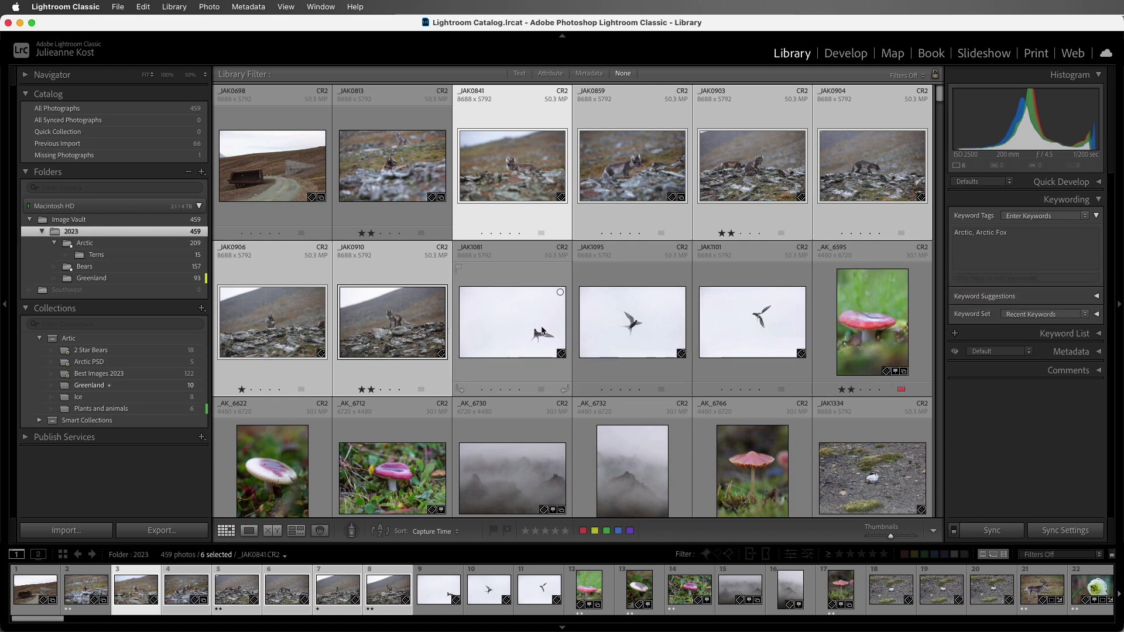
Step: Tag the three flying-bird photos _JAK1081 to _JAK1101 with 'Arctic Tern'
{"action": "left_click", "coordinate": [542, 331]}
{"action": "left_click", "coordinate": [752, 327], "text": "shift"}
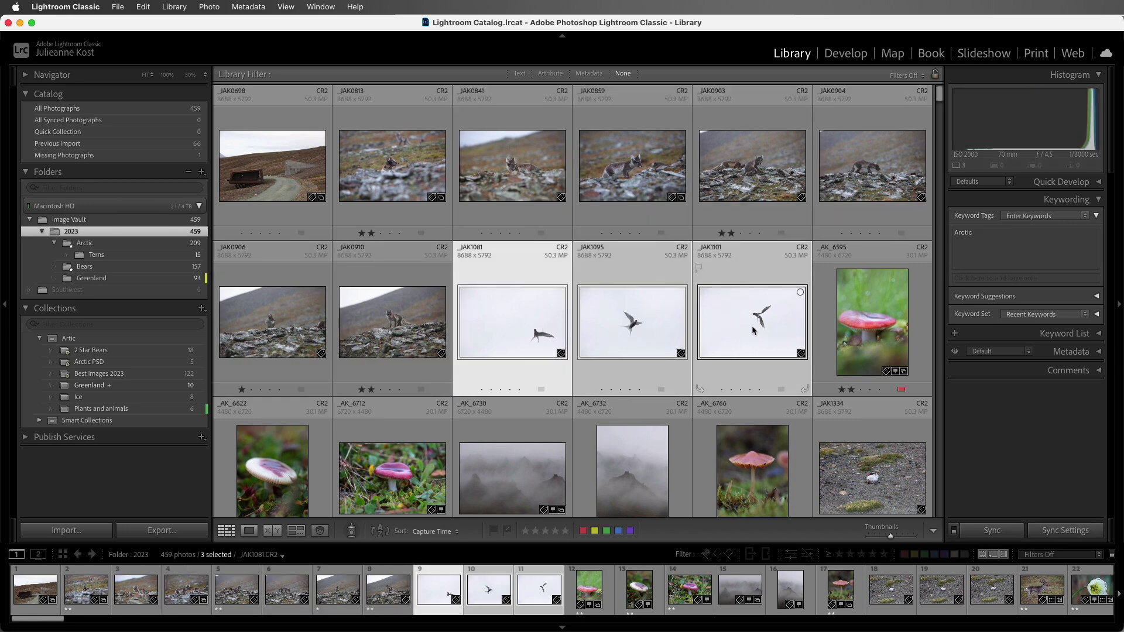
{"action": "key", "text": "super+k"}
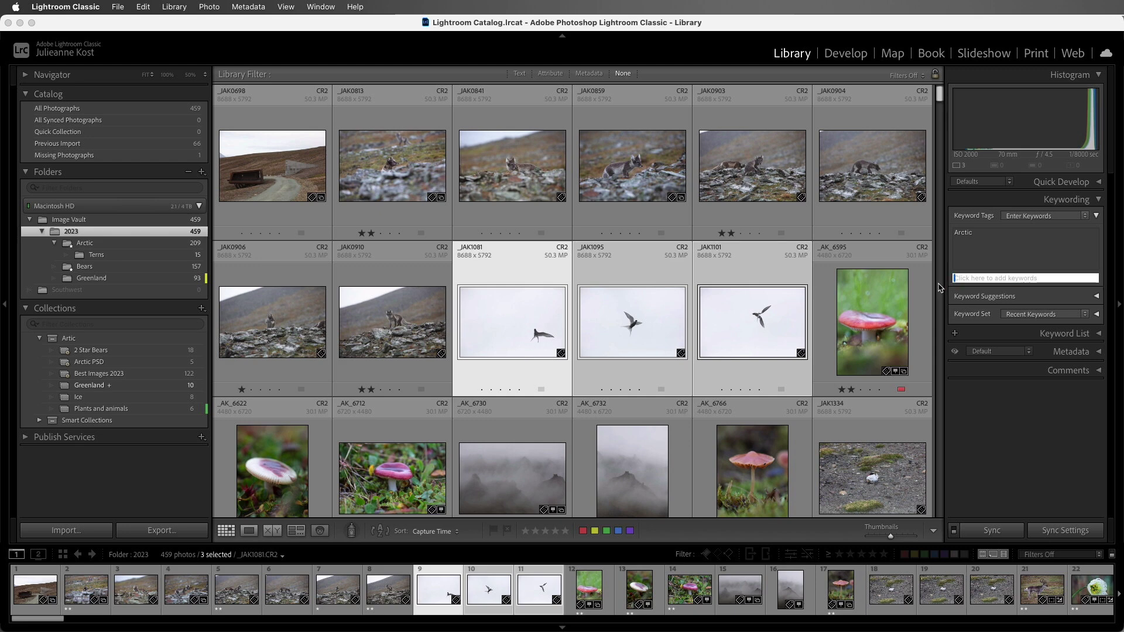
{"action": "type", "text": "Arctic Tern"}
{"action": "key", "text": "Return"}
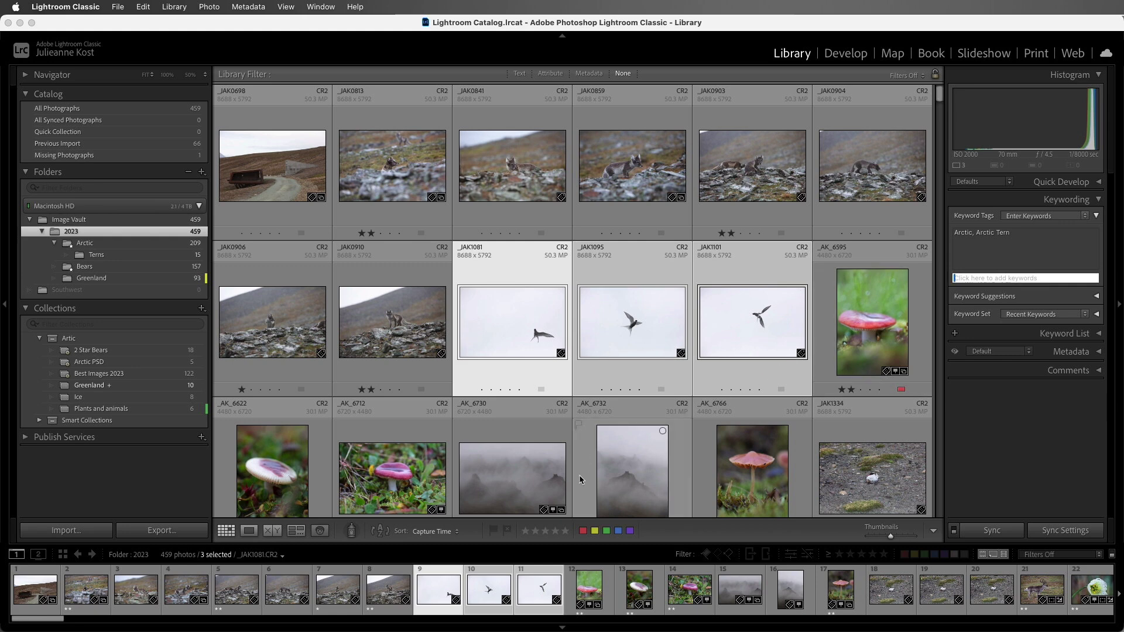
Step: Tag the purple mushroom photo _AK_6712 with 'Mushroom'
{"action": "left_click", "coordinate": [419, 492]}
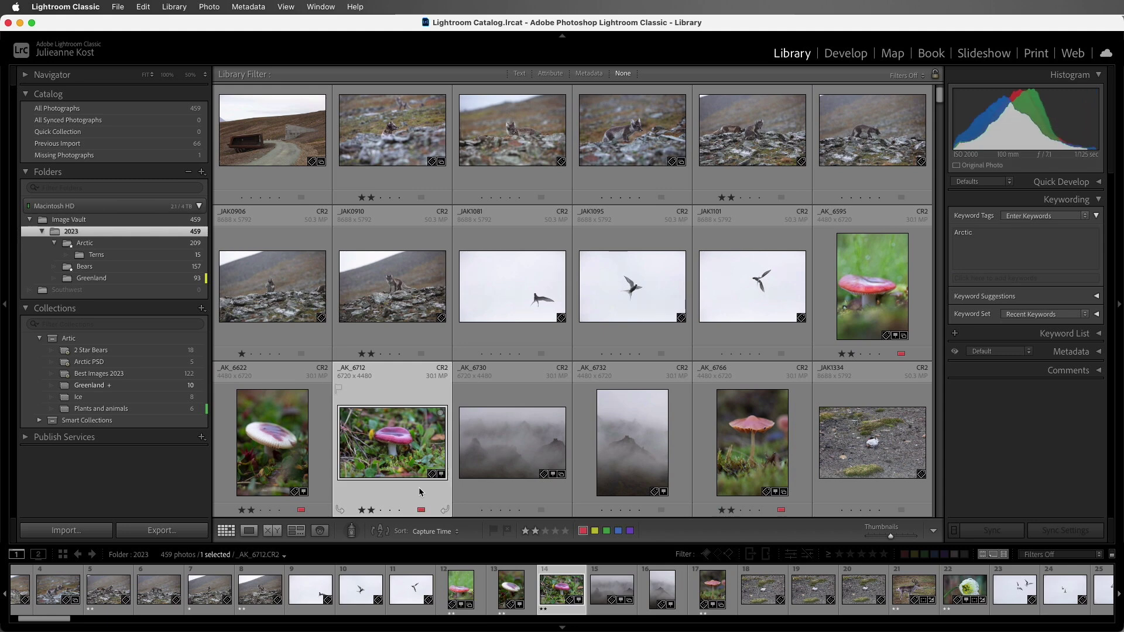
{"action": "key", "text": "super+k"}
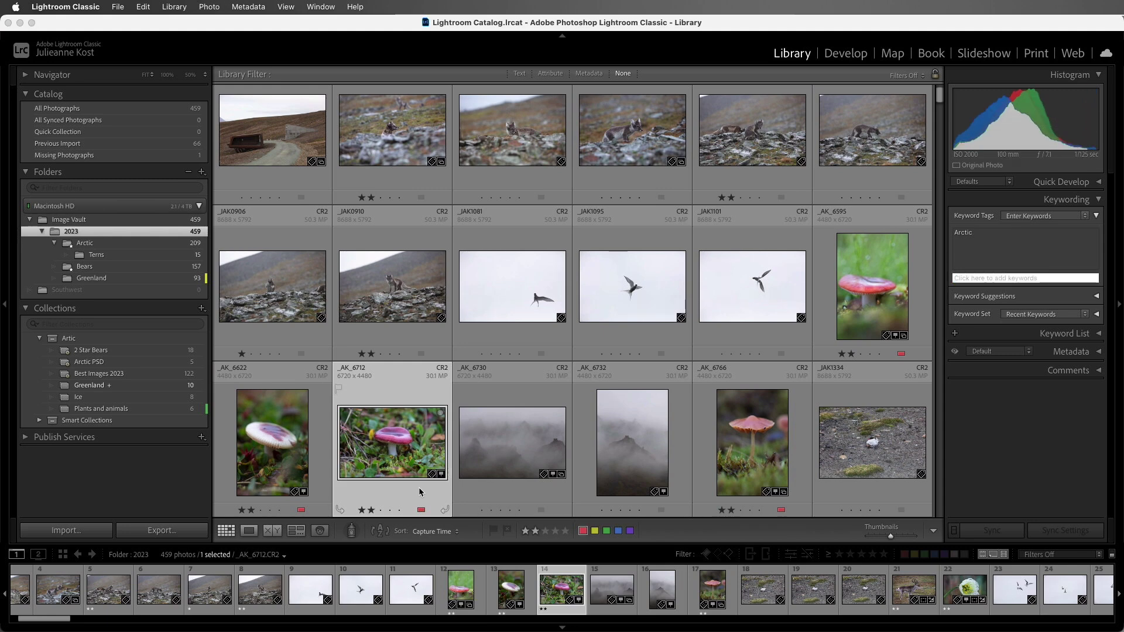
{"action": "type", "text": "Mushroom"}
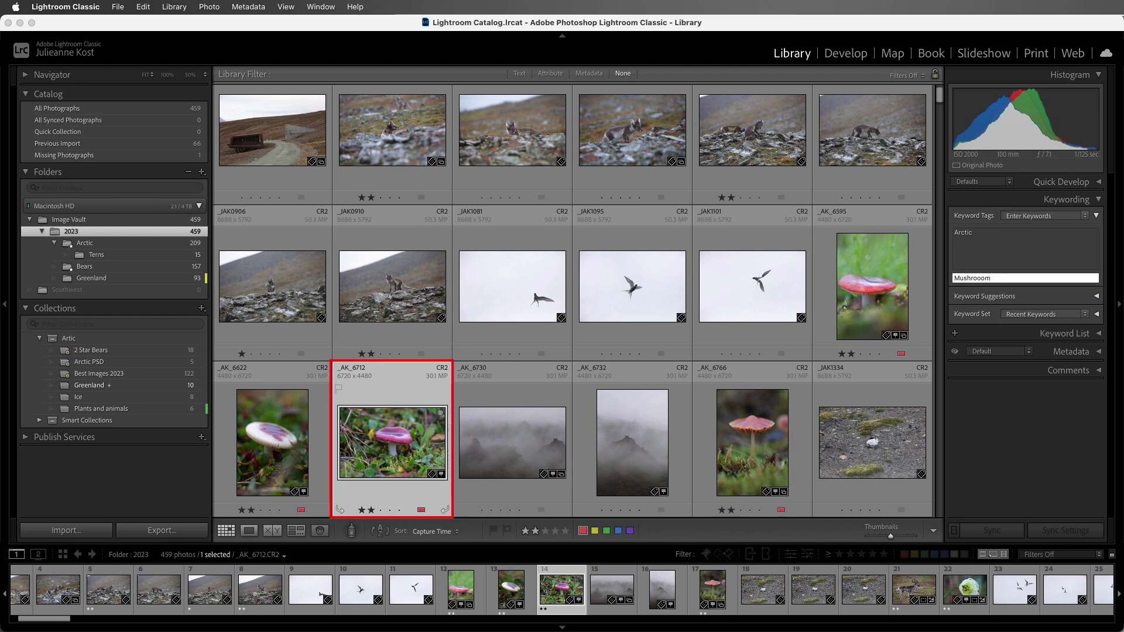
Step: Tag foggy mountain photos _AK_6730 and _AK_6732 with the keywords Mountain and Fog
{"action": "left_click", "coordinate": [512, 443]}
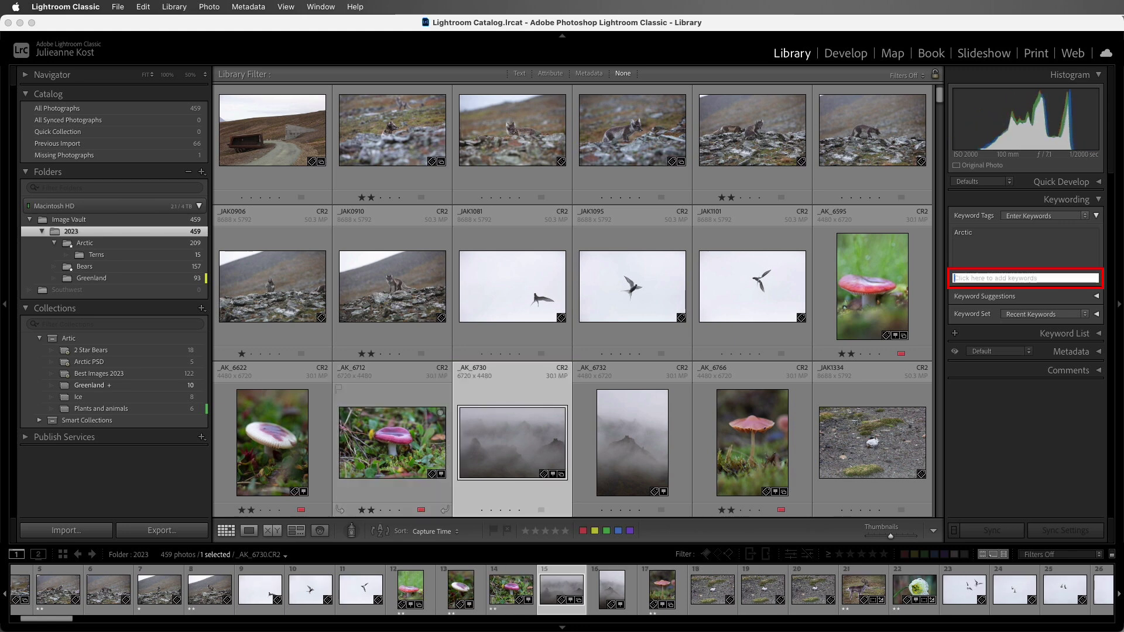
{"action": "type", "text": "Mountain"}
{"action": "type", "text": ", Fog"}
{"action": "key", "text": "Return"}
{"action": "key", "text": "super+Right"}
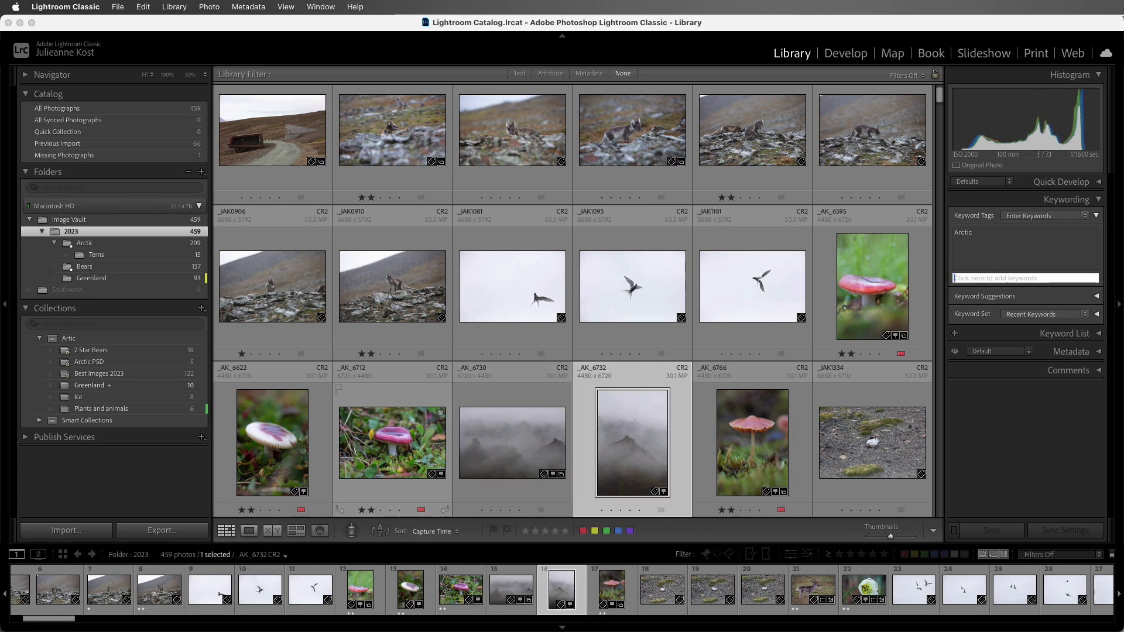
{"action": "type", "text": "mountain"}
{"action": "key", "text": "Return"}
{"action": "type", "text": ", Fog"}
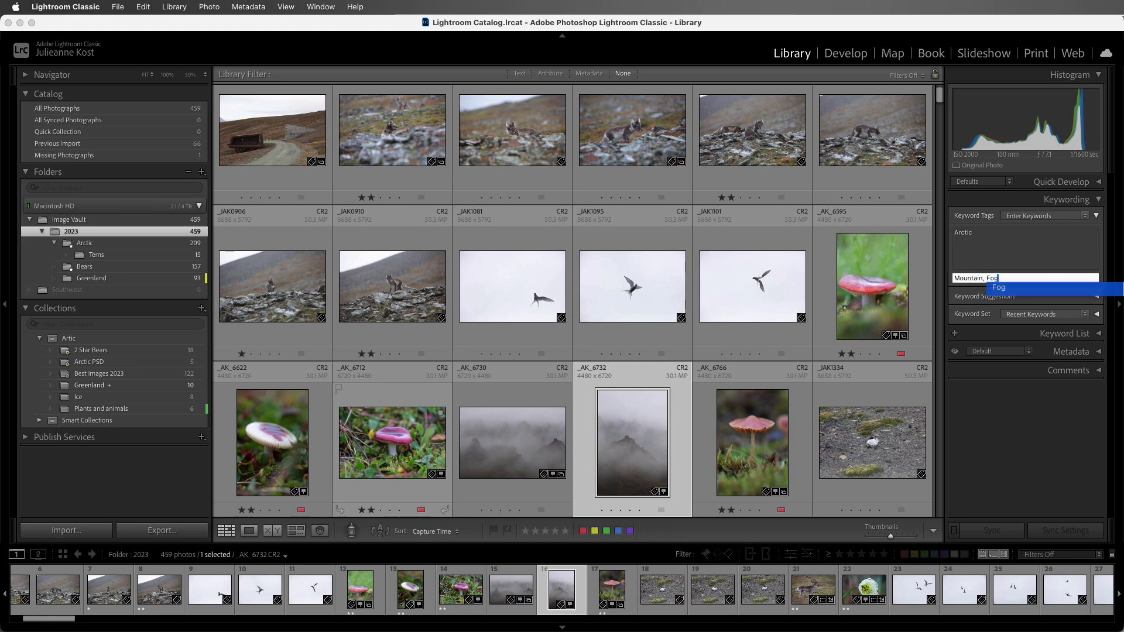
{"action": "key", "text": "Return"}
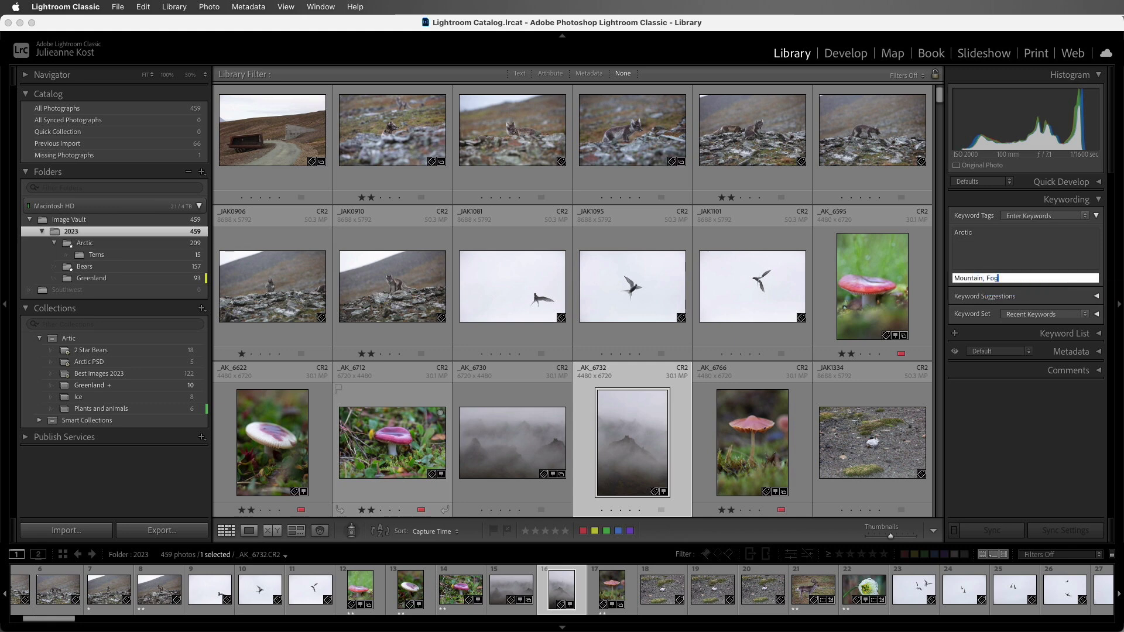
{"action": "left_click", "coordinate": [752, 442]}
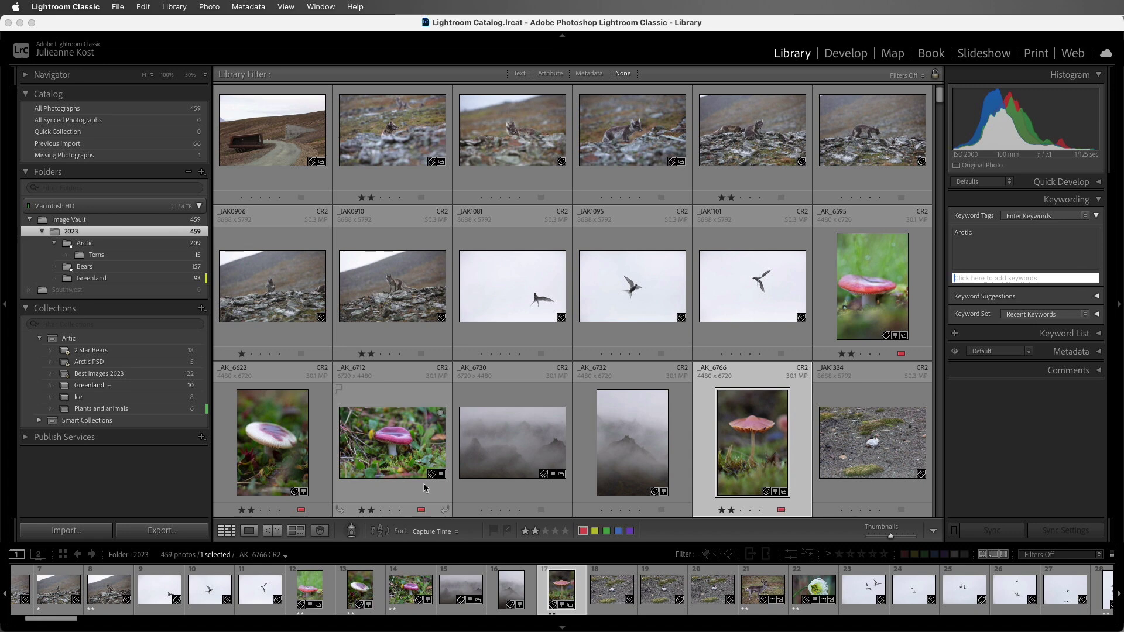
{"action": "left_click", "coordinate": [44, 7]}
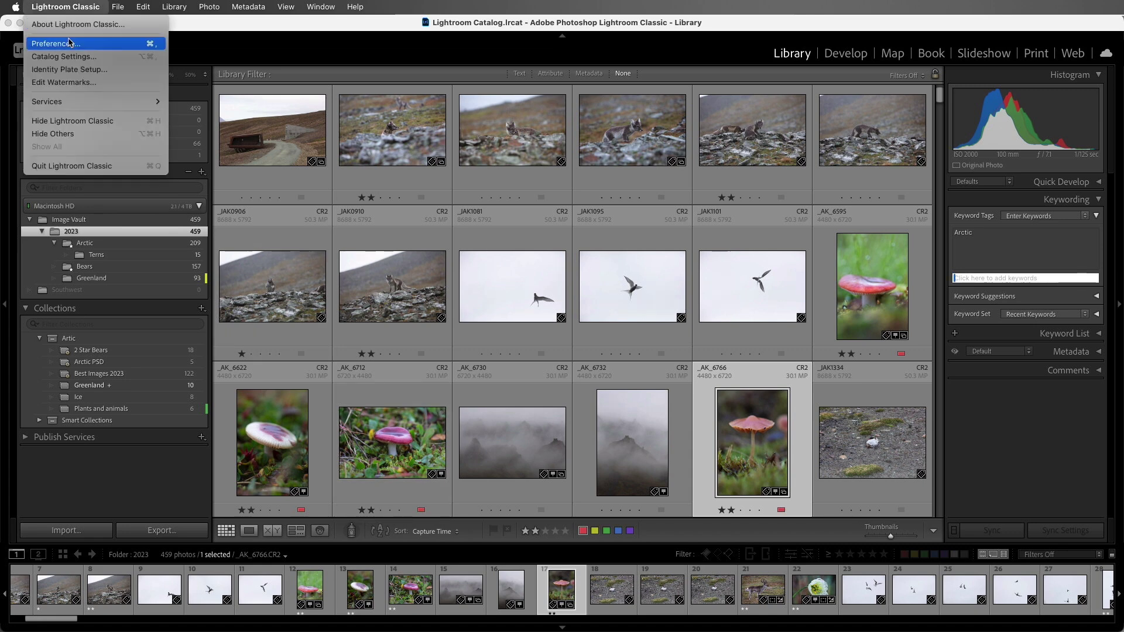
{"action": "left_click", "coordinate": [108, 61]}
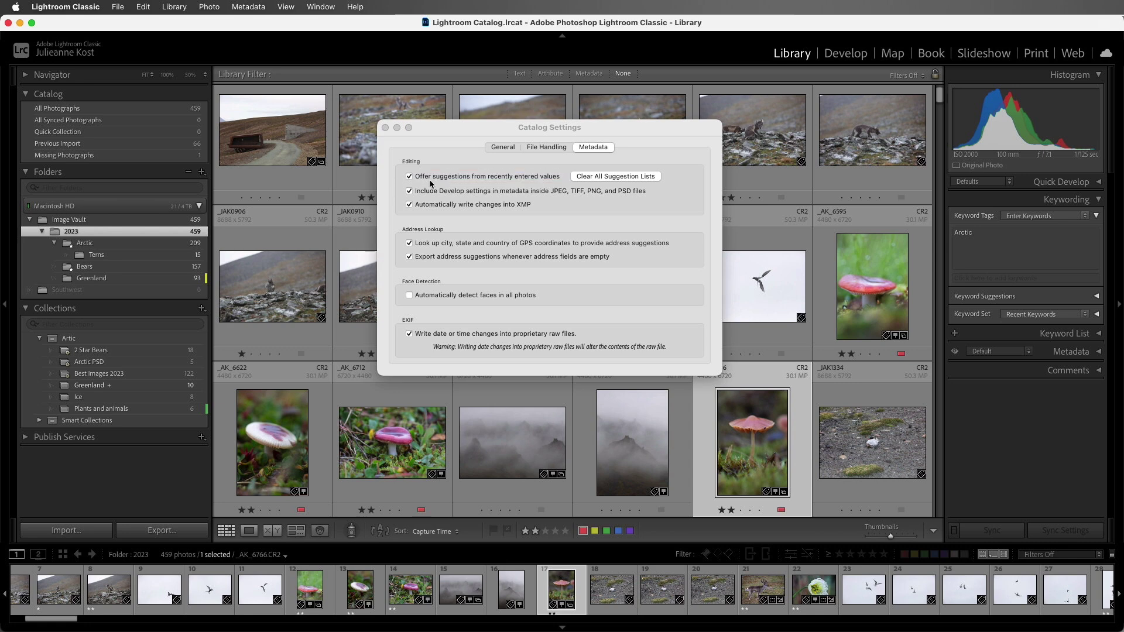
{"action": "left_click", "coordinate": [385, 128]}
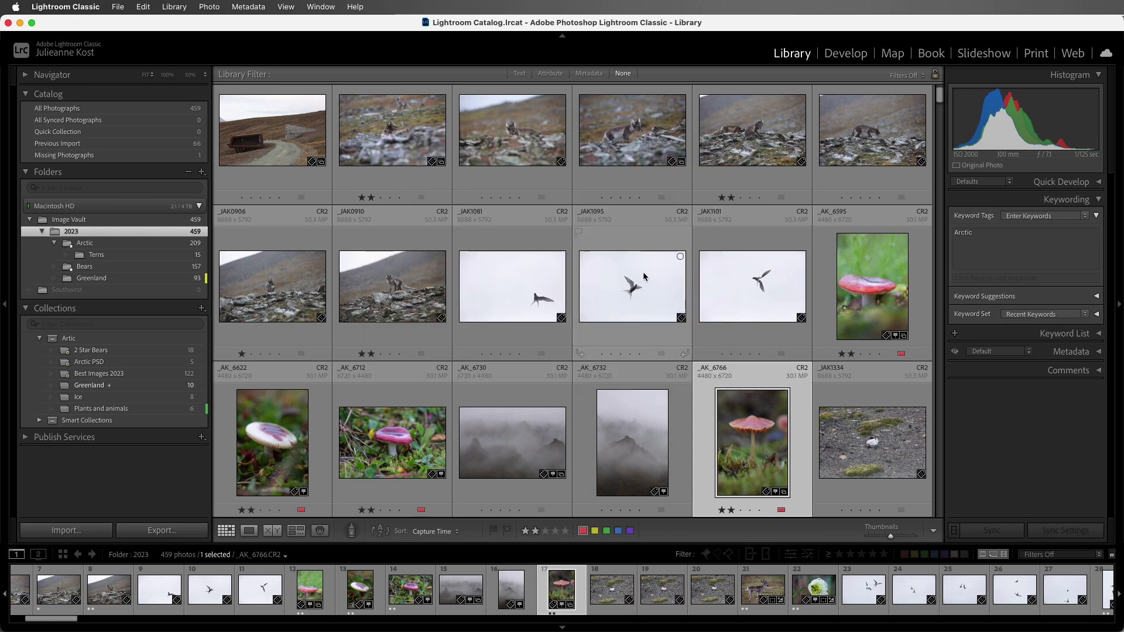
Step: Tag reindeer photo JKOST_2023_03742 with 'Reindeer' and the next flower photo with 'Arctic Poppy'
{"action": "left_click", "coordinate": [1096, 296]}
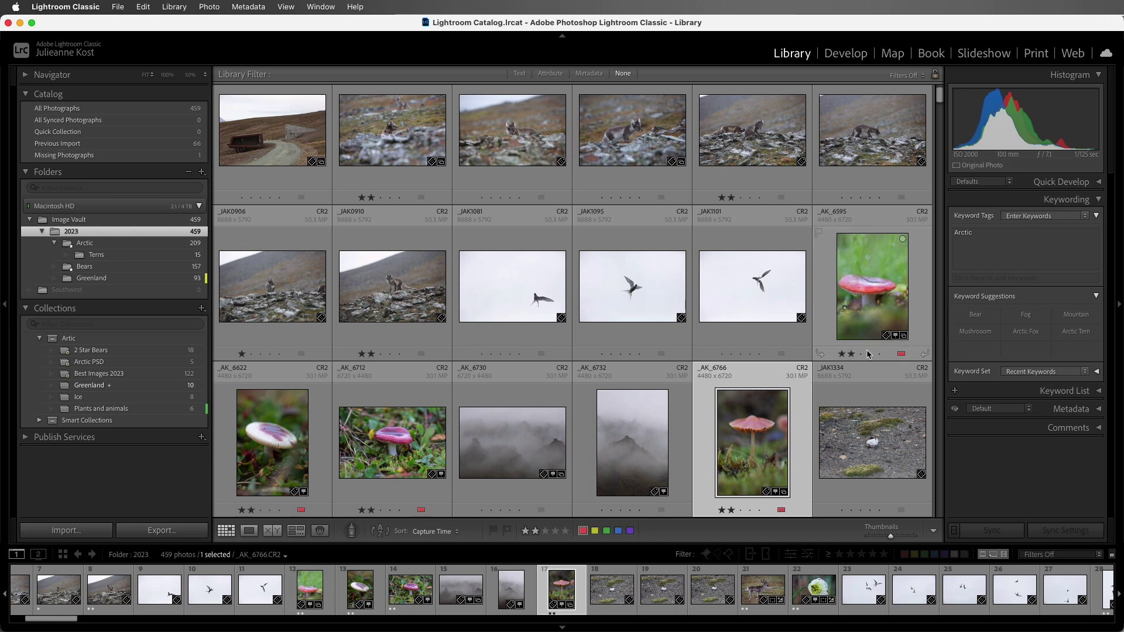
{"action": "scroll", "coordinate": [816, 380], "scroll_direction": "down", "scroll_amount": 3}
{"action": "scroll", "coordinate": [815, 379], "scroll_direction": "down", "scroll_amount": 3}
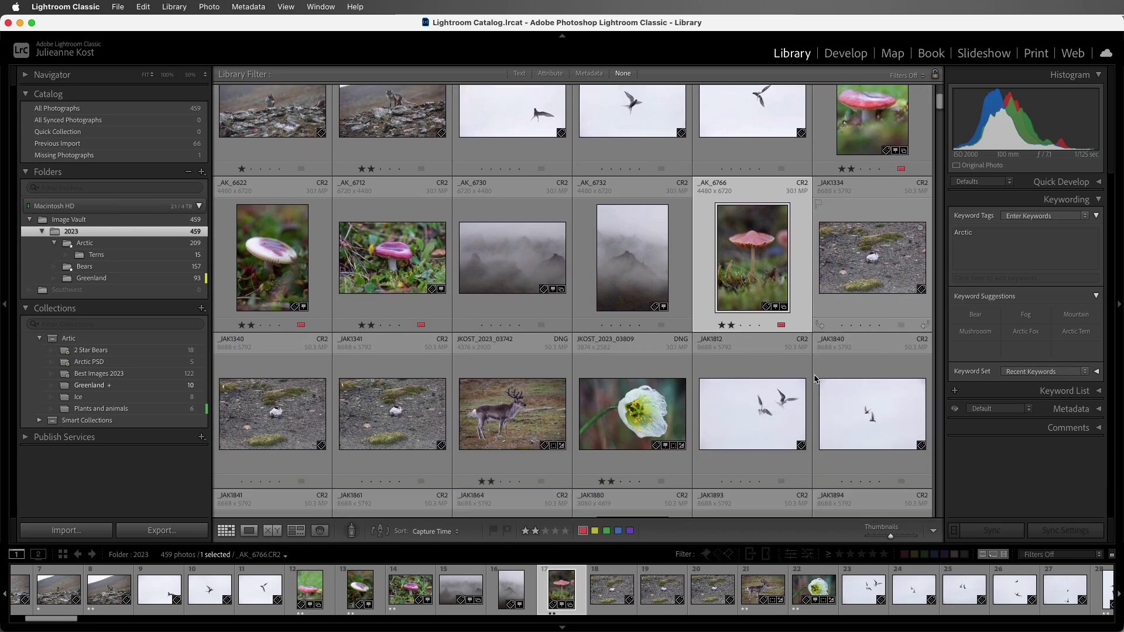
{"action": "left_click", "coordinate": [515, 432]}
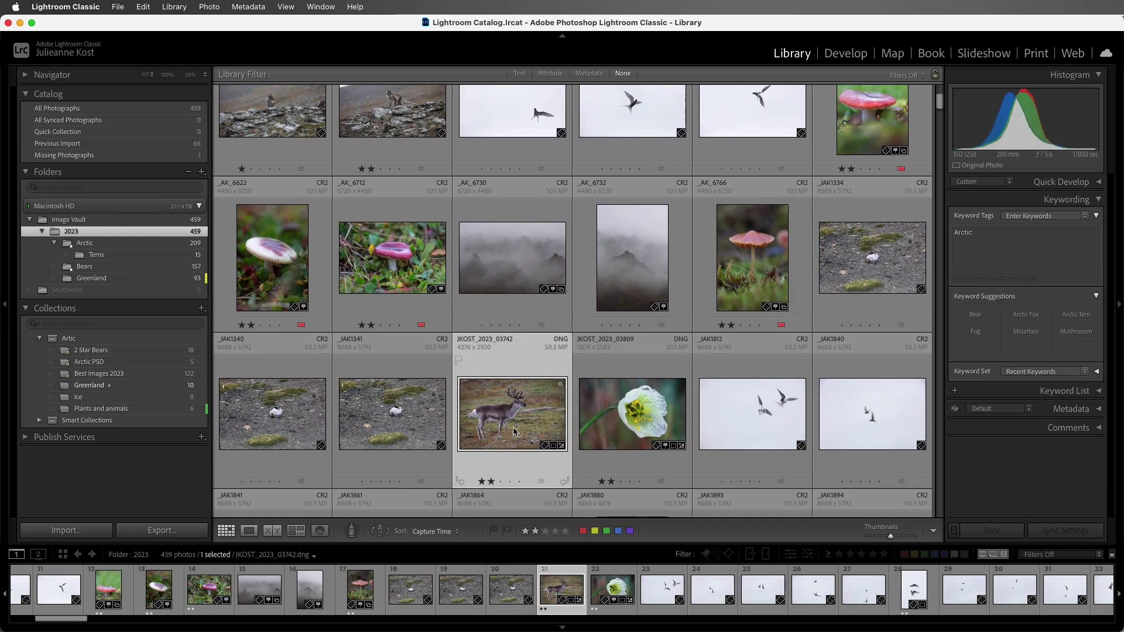
{"action": "key", "text": "super+k"}
{"action": "type", "text": "Reindeer"}
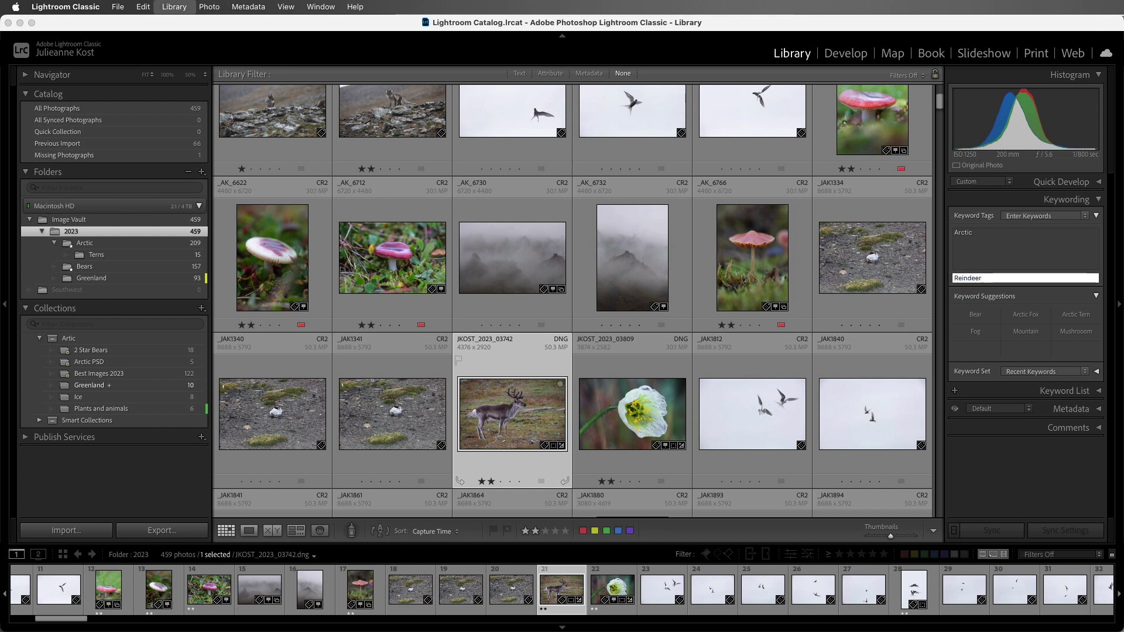
{"action": "key", "text": "Return"}
{"action": "key", "text": "super+Right"}
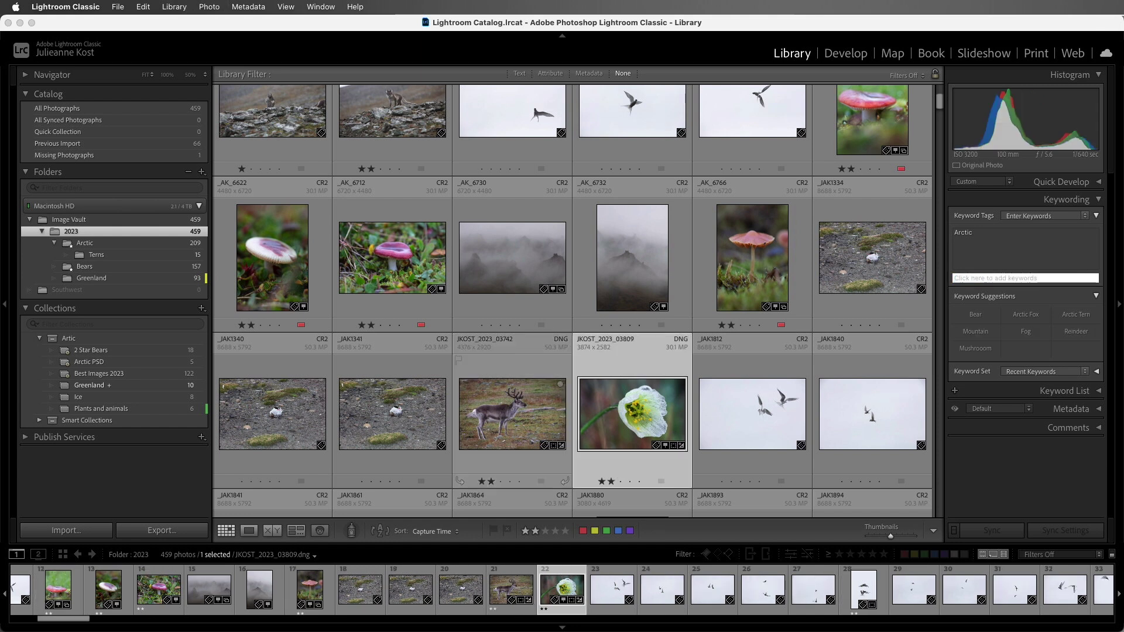
{"action": "type", "text": "Arctic Poppy"}
{"action": "key", "text": "Return"}
Step: Tag the harbor seal photo in the water with 'Harbor Seal'
{"action": "scroll", "coordinate": [504, 396], "scroll_direction": "down", "scroll_amount": 2}
{"action": "scroll", "coordinate": [505, 399], "scroll_direction": "down", "scroll_amount": 10}
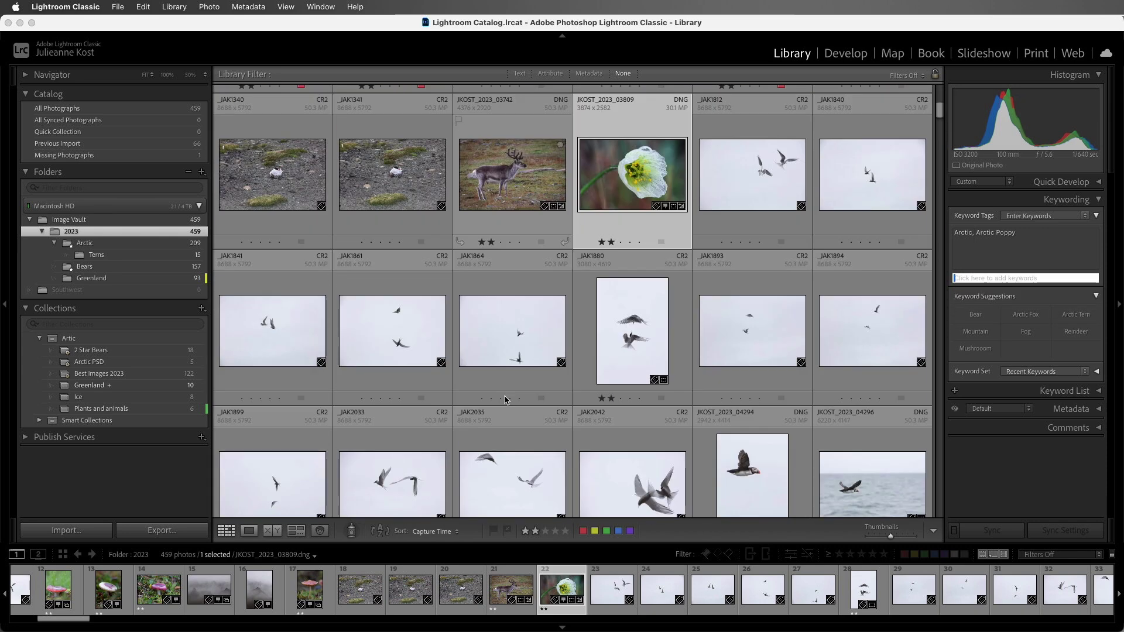
{"action": "scroll", "coordinate": [505, 400], "scroll_direction": "down", "scroll_amount": 3}
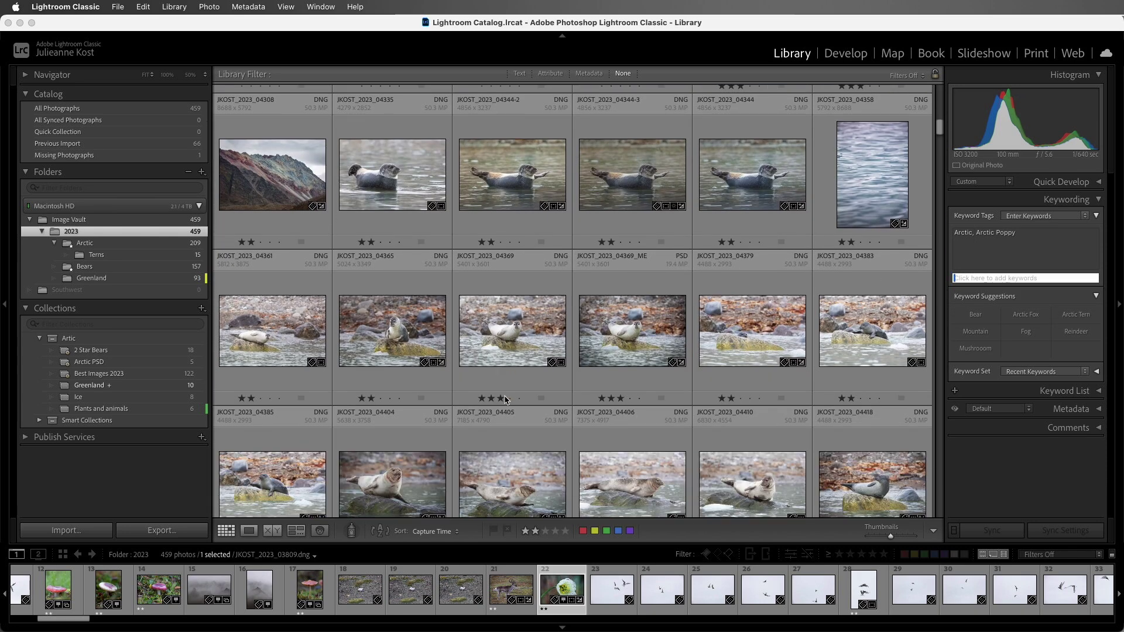
{"action": "left_click", "coordinate": [406, 178]}
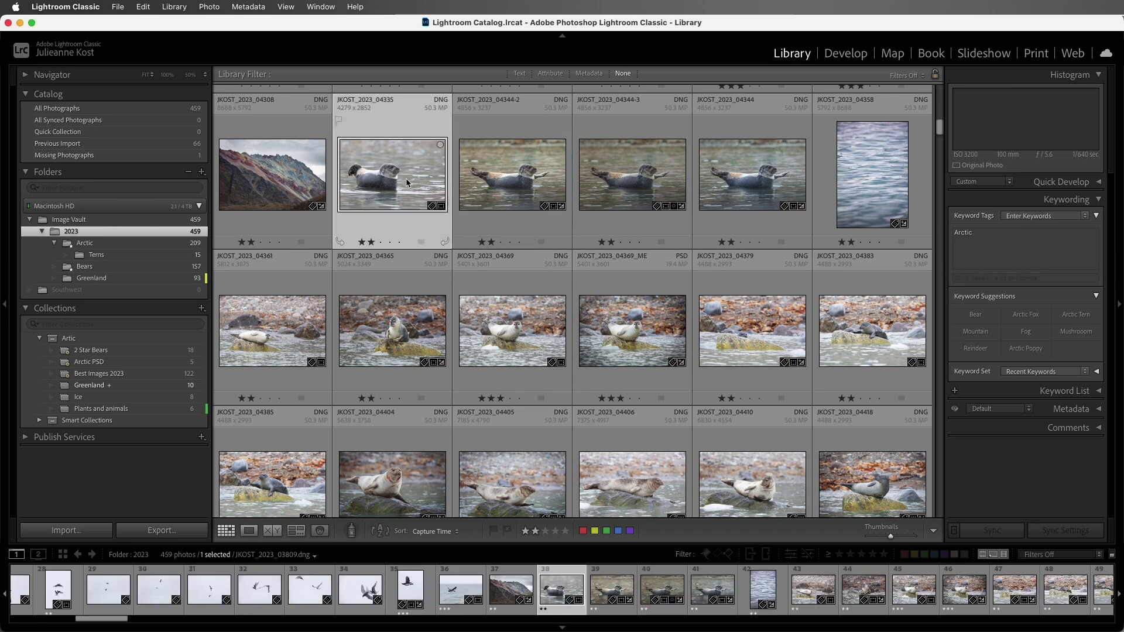
{"action": "key", "text": "super+k"}
{"action": "type", "text": "Harbor Seal"}
{"action": "key", "text": "Return"}
Step: Tag puffin photo JKOST_2023_04491 with 'Puffin' and ice photo _JAK3077 with 'Iceberg'
{"action": "scroll", "coordinate": [755, 428], "scroll_direction": "down", "scroll_amount": 10}
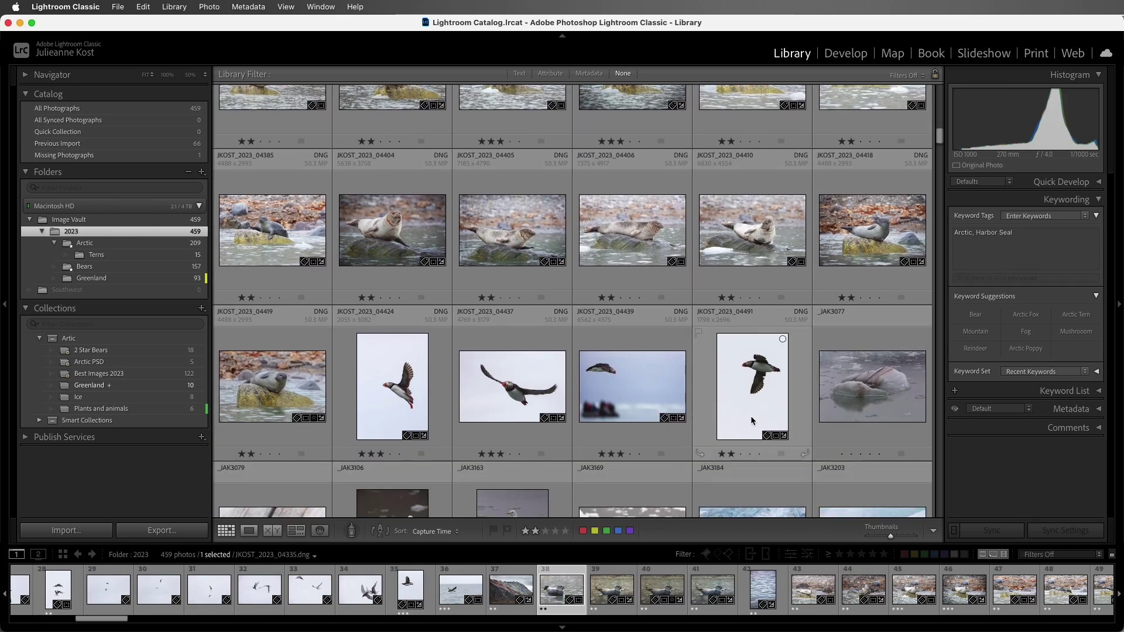
{"action": "left_click", "coordinate": [750, 415]}
{"action": "left_click", "coordinate": [968, 279]}
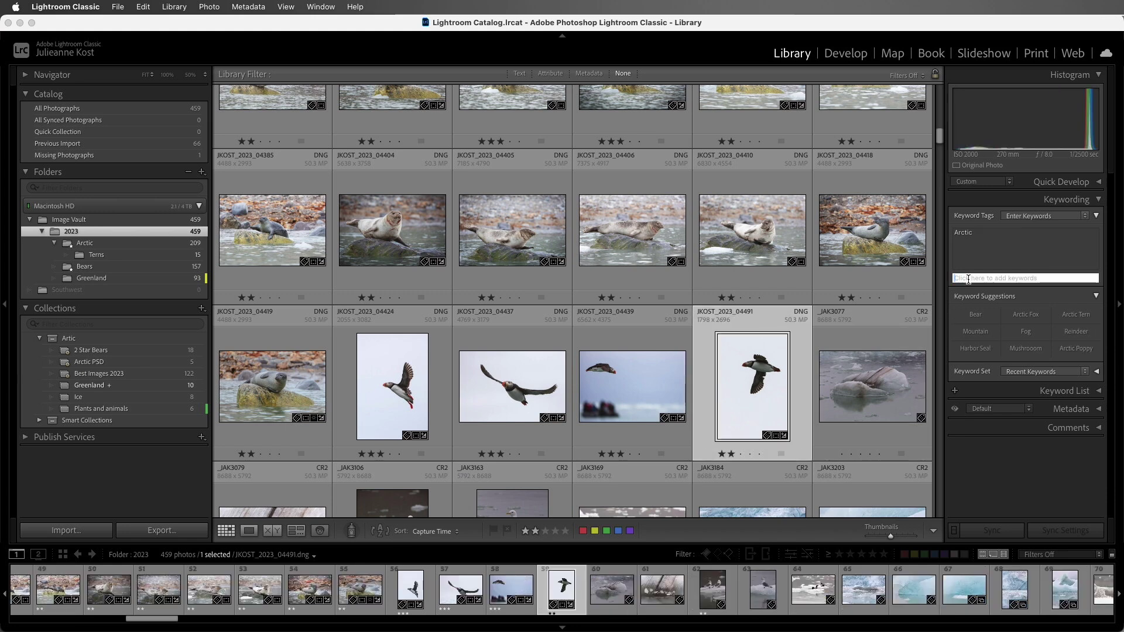
{"action": "type", "text": "Puffin"}
{"action": "key", "text": "Return"}
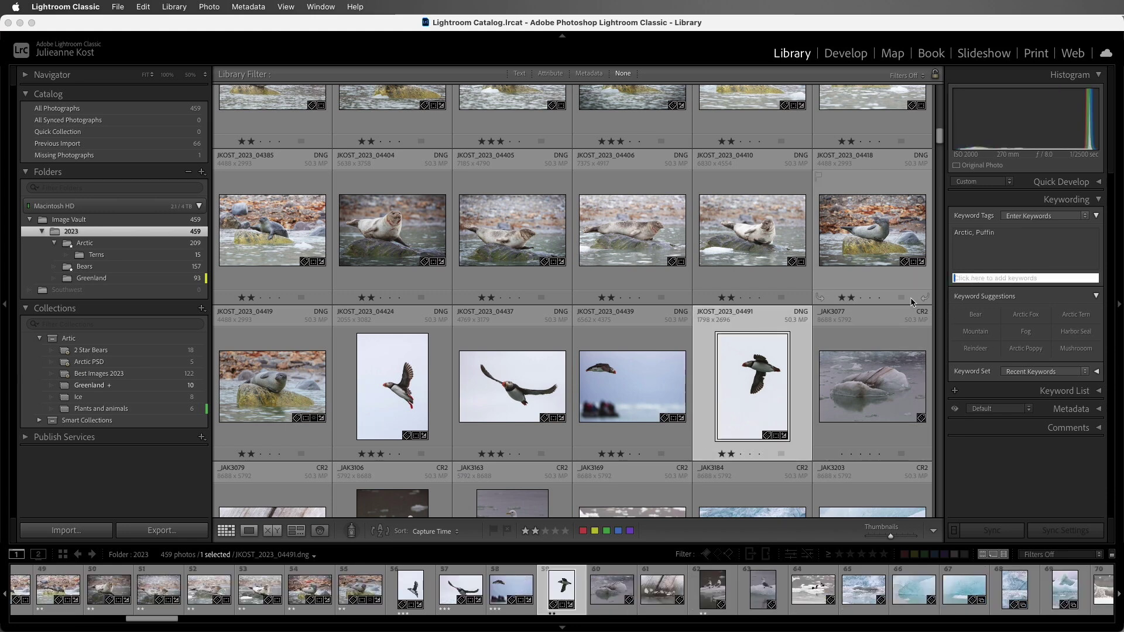
{"action": "left_click", "coordinate": [877, 392]}
{"action": "key", "text": "super+k"}
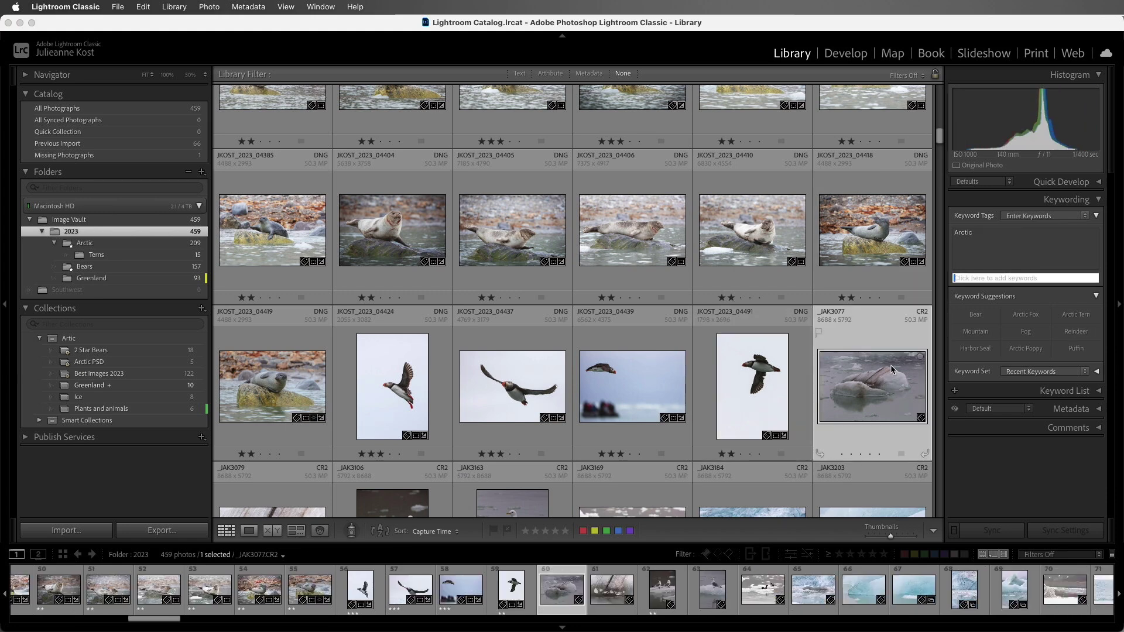
{"action": "type", "text": "Iceberg"}
{"action": "key", "text": "Return"}
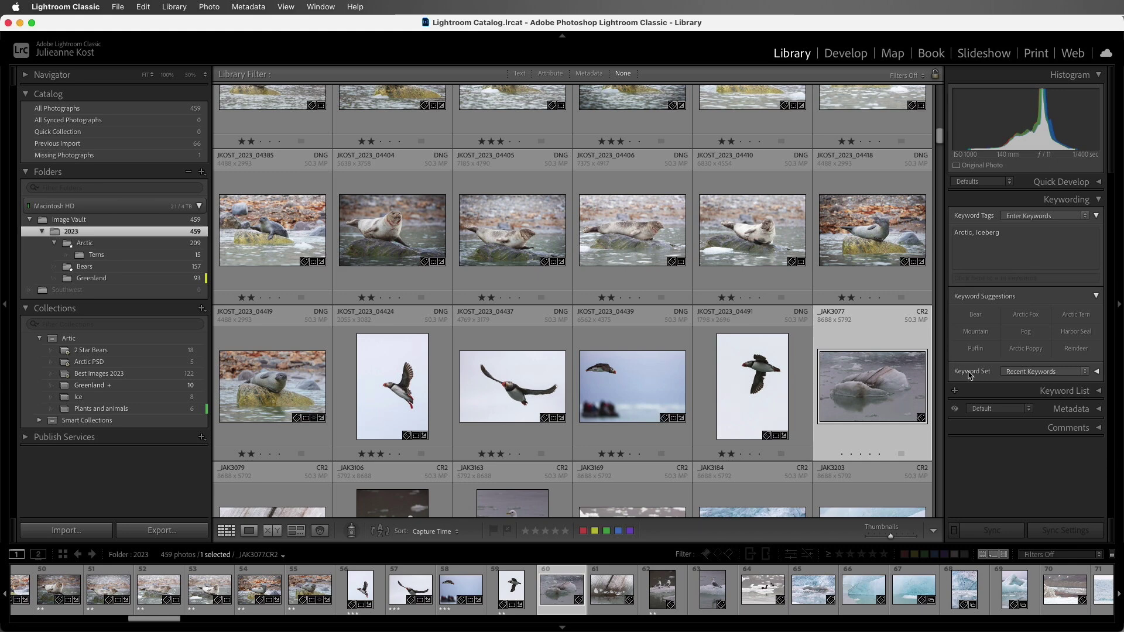
Step: In the keyword set editor, replace the Fog slot with Arctic Fox
{"action": "left_click", "coordinate": [1097, 371]}
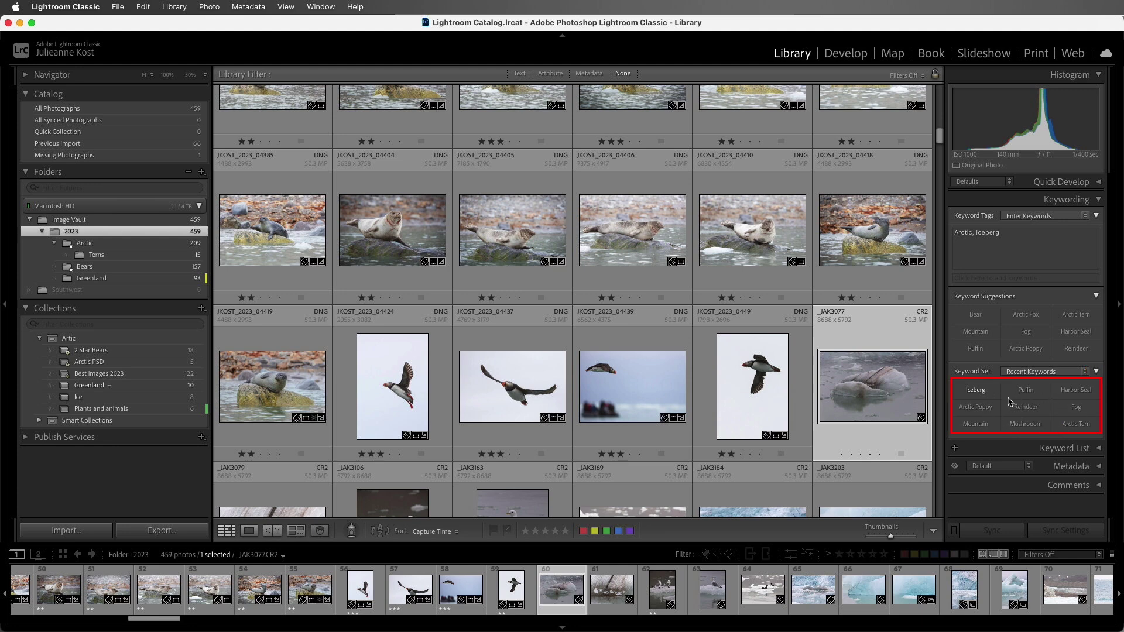
{"action": "left_click", "coordinate": [1086, 373]}
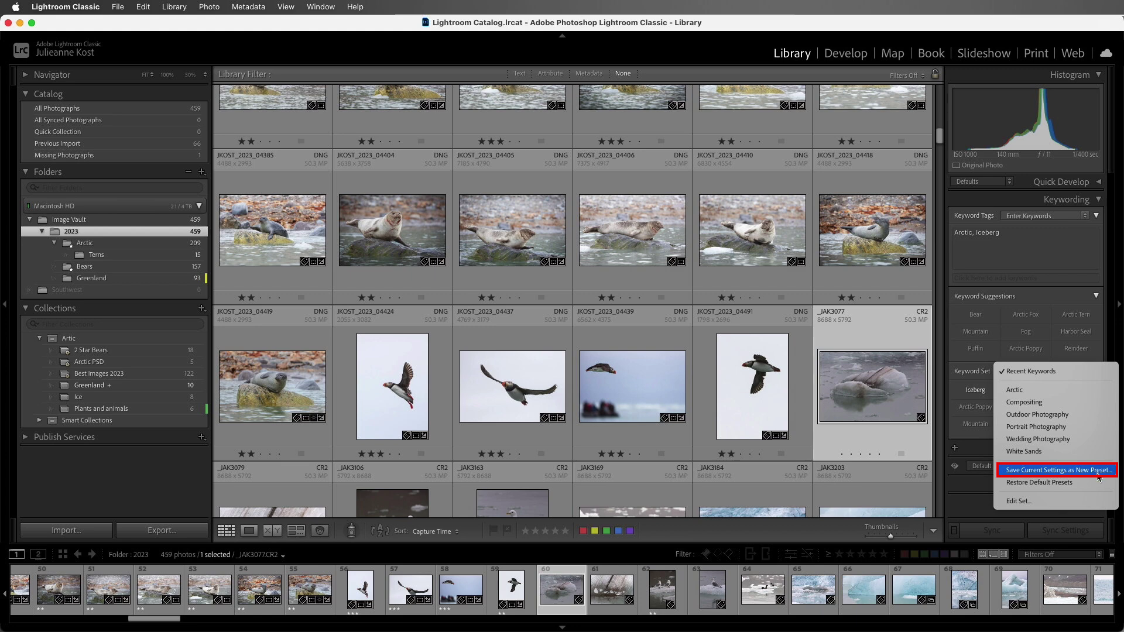
{"action": "left_click", "coordinate": [1079, 501]}
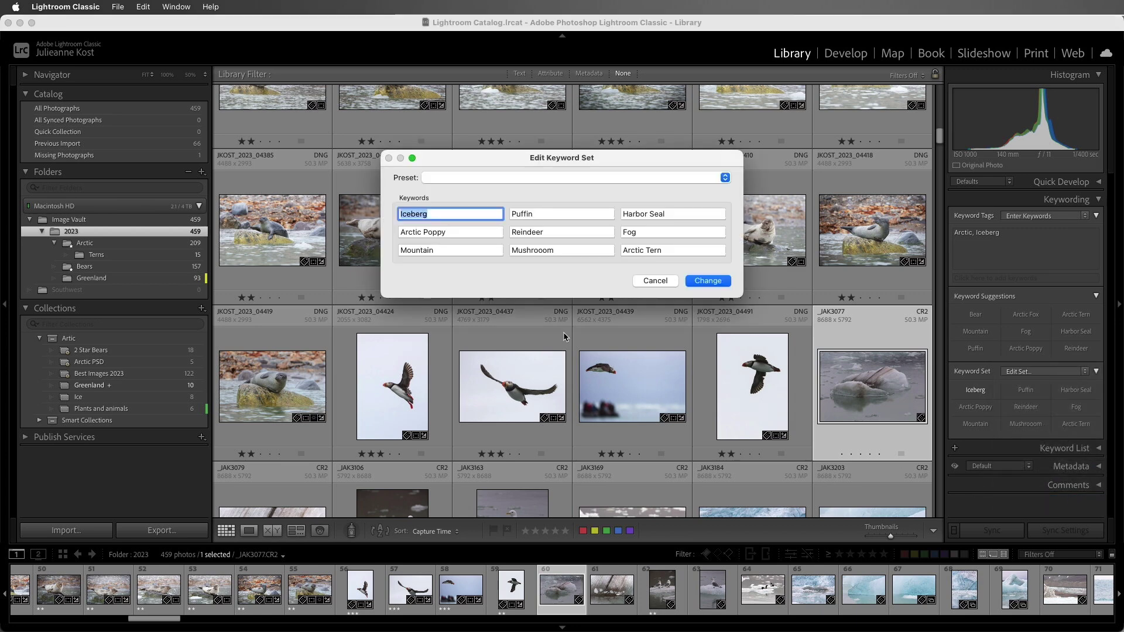
{"action": "double_click", "coordinate": [642, 233]}
{"action": "type", "text": "Arc"}
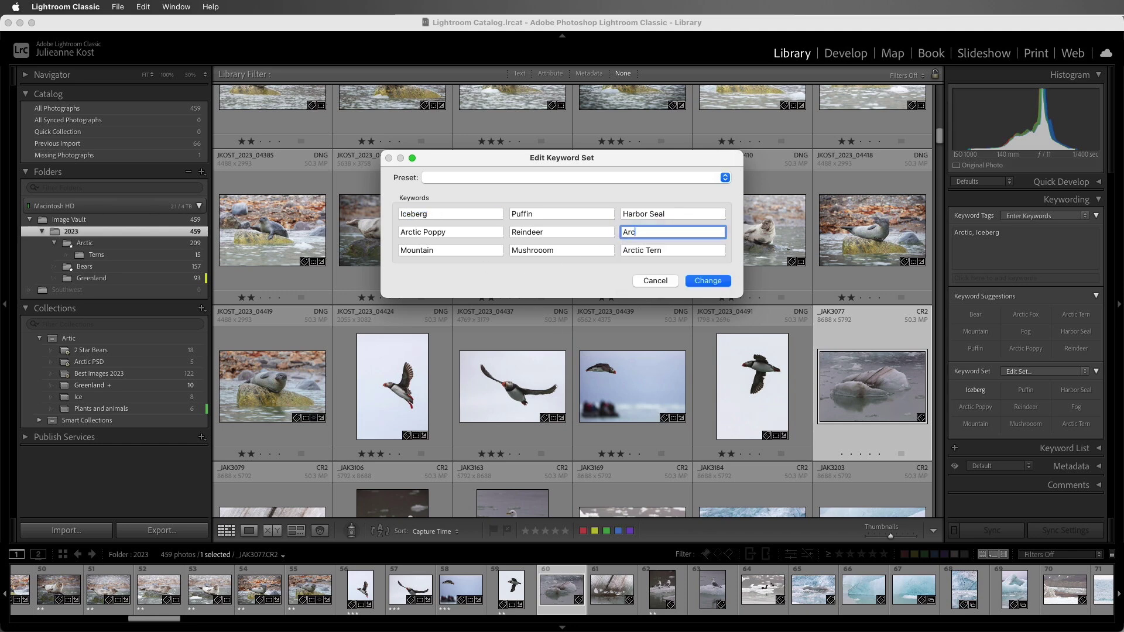
{"action": "type", "text": "tic Fox"}
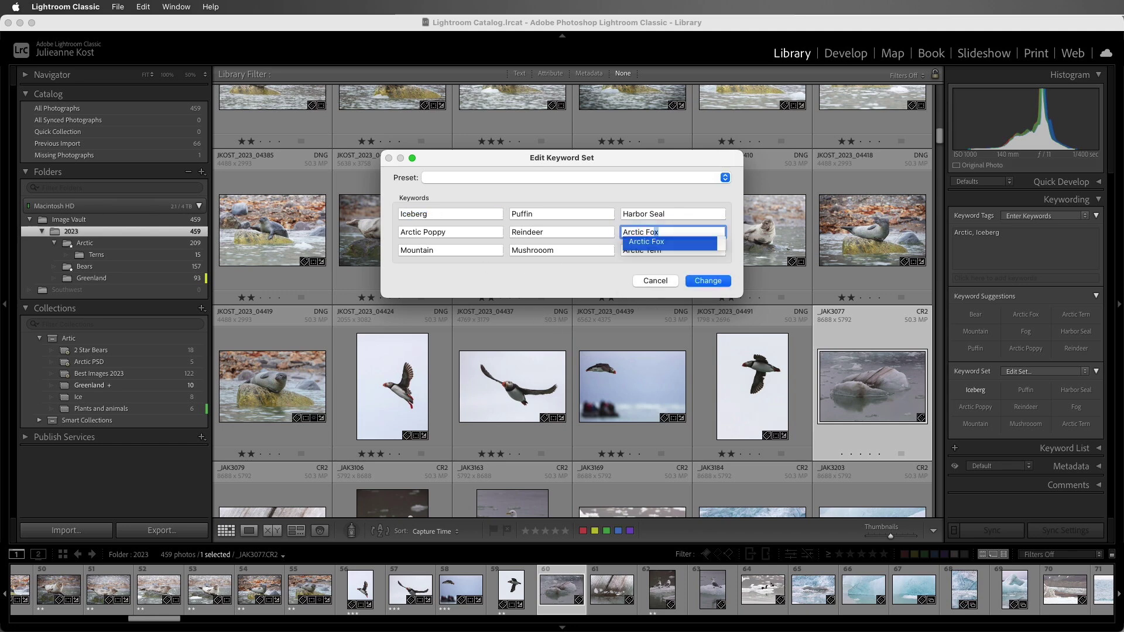
{"action": "key", "text": "Return"}
Step: Load the Arctic keyword set preset, apply it, and keep Arctic as the active set
{"action": "left_click", "coordinate": [570, 179]}
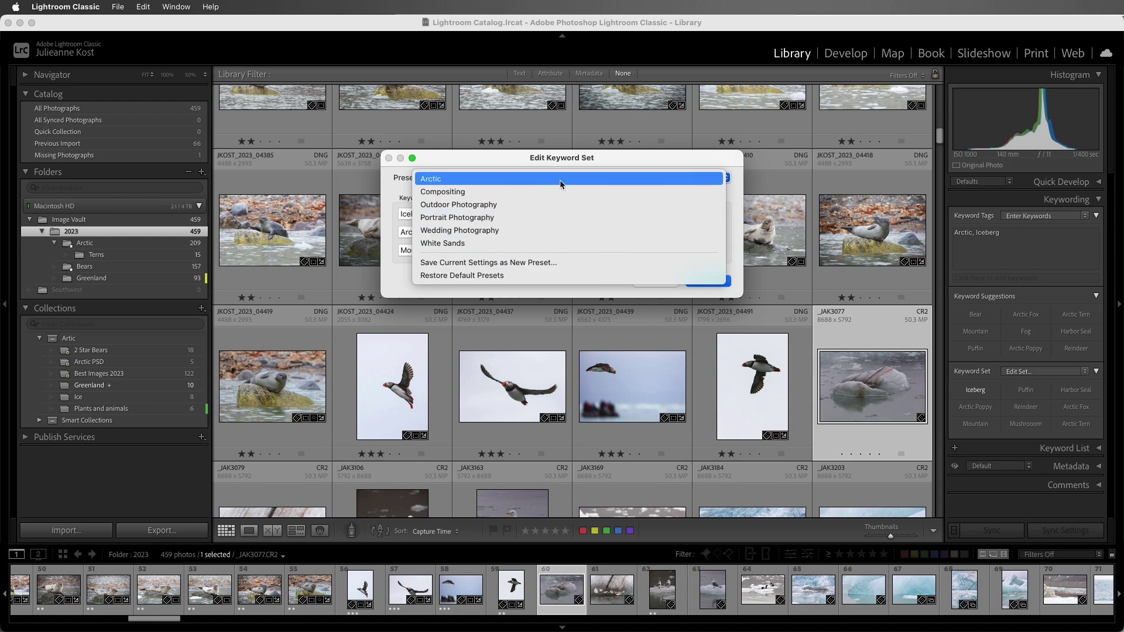
{"action": "left_click", "coordinate": [494, 178]}
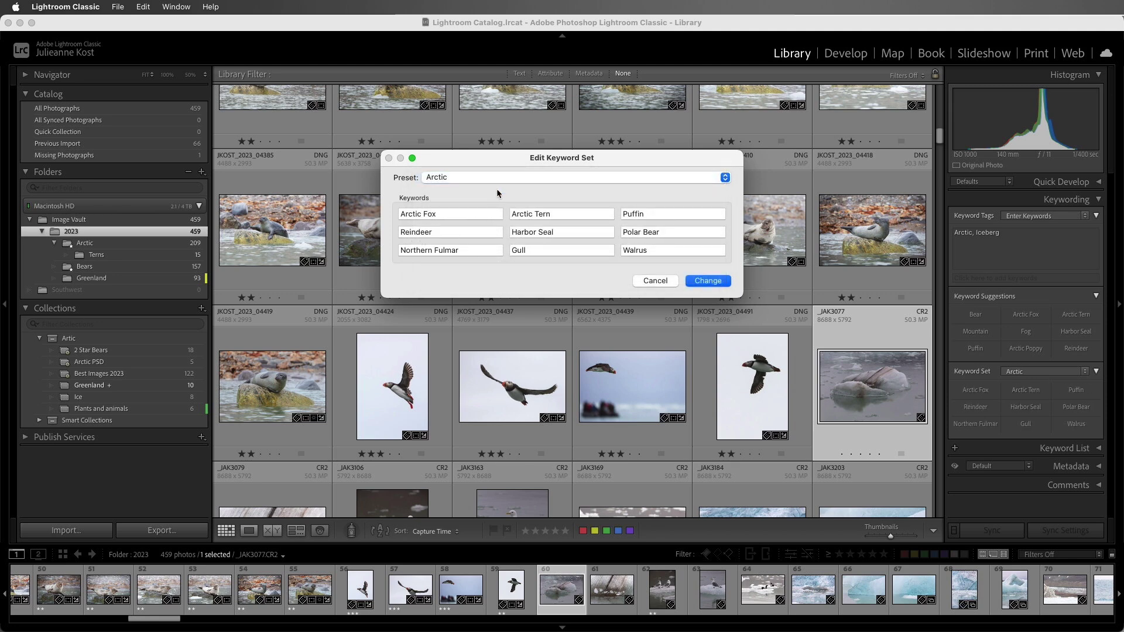
{"action": "left_click", "coordinate": [707, 280]}
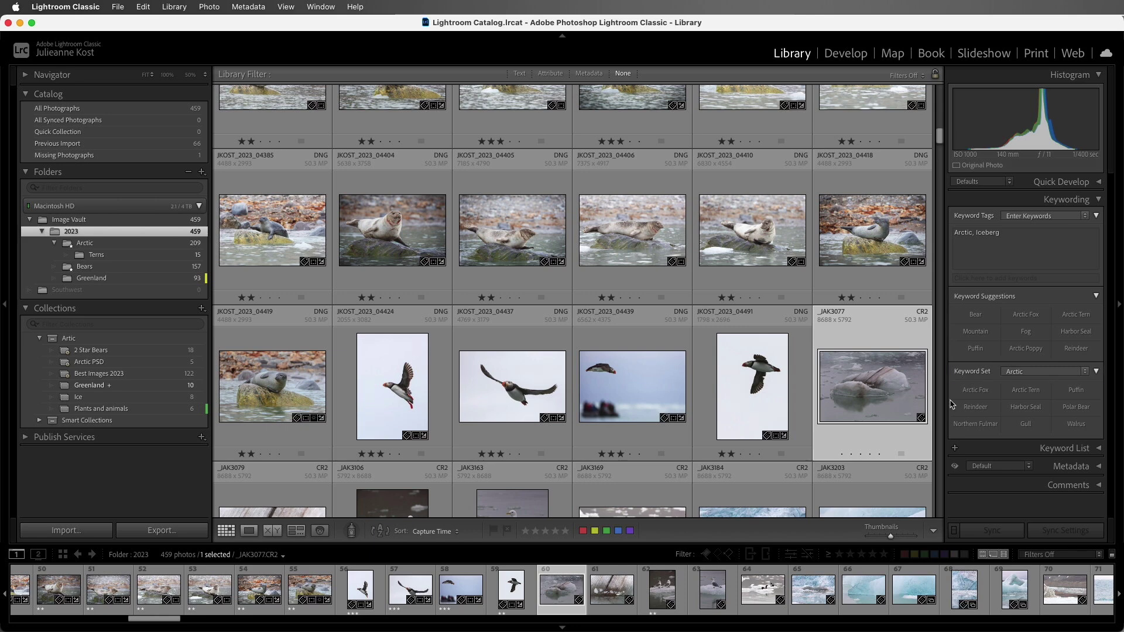
{"action": "left_click", "coordinate": [1078, 372]}
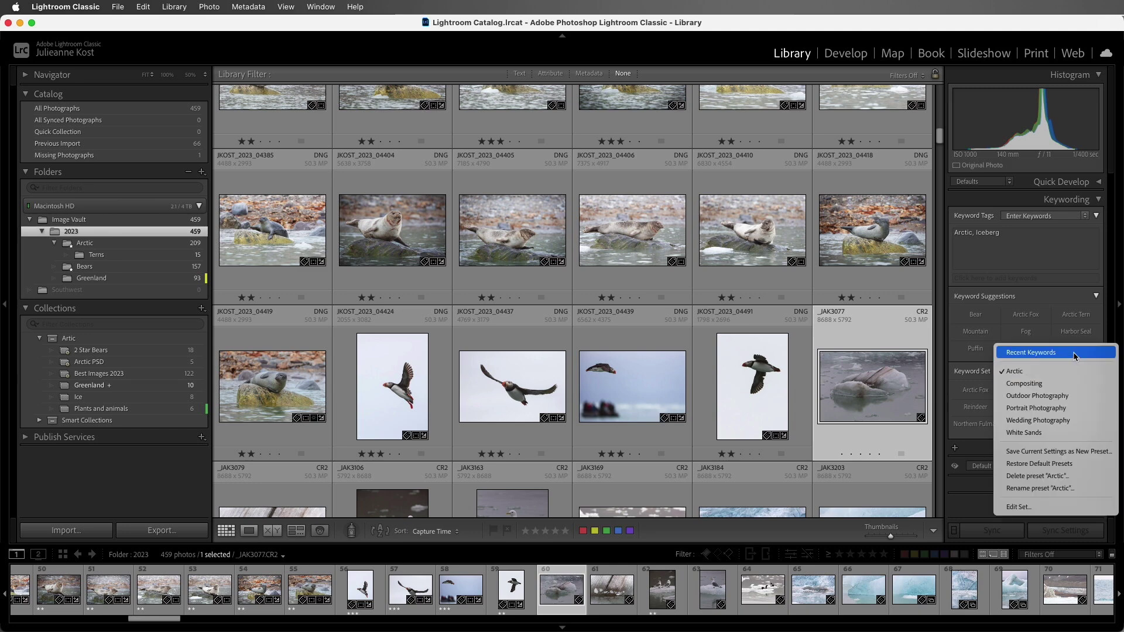
{"action": "left_click", "coordinate": [1074, 371]}
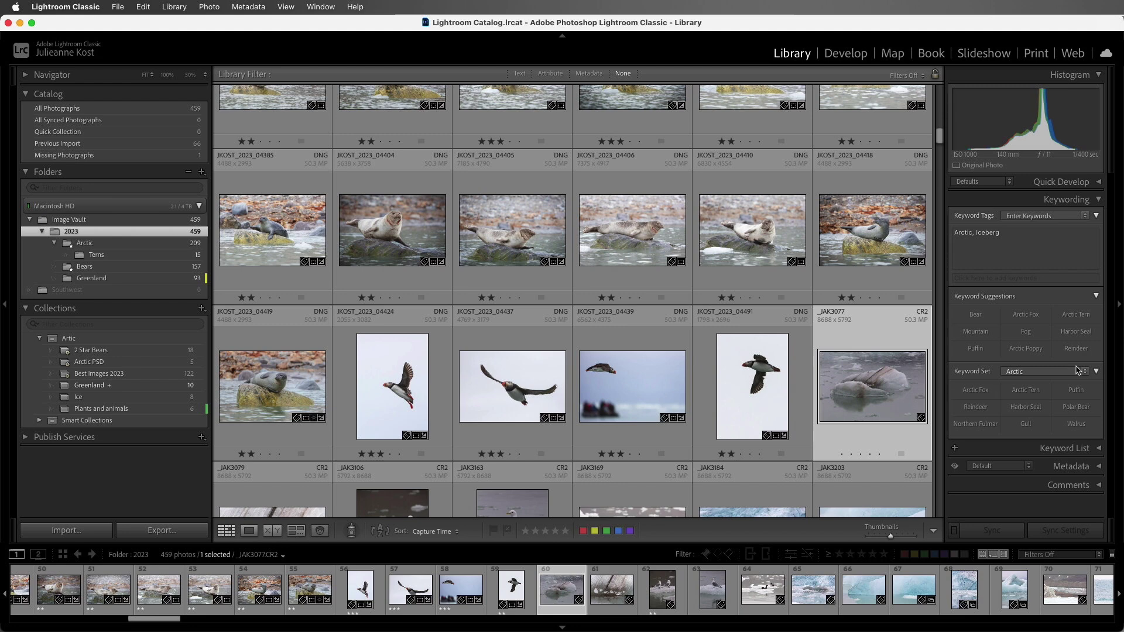
Step: Select all four puffin photos and apply Puffin with the Arctic keyword-set shortcut
{"action": "key", "text": "alt"}
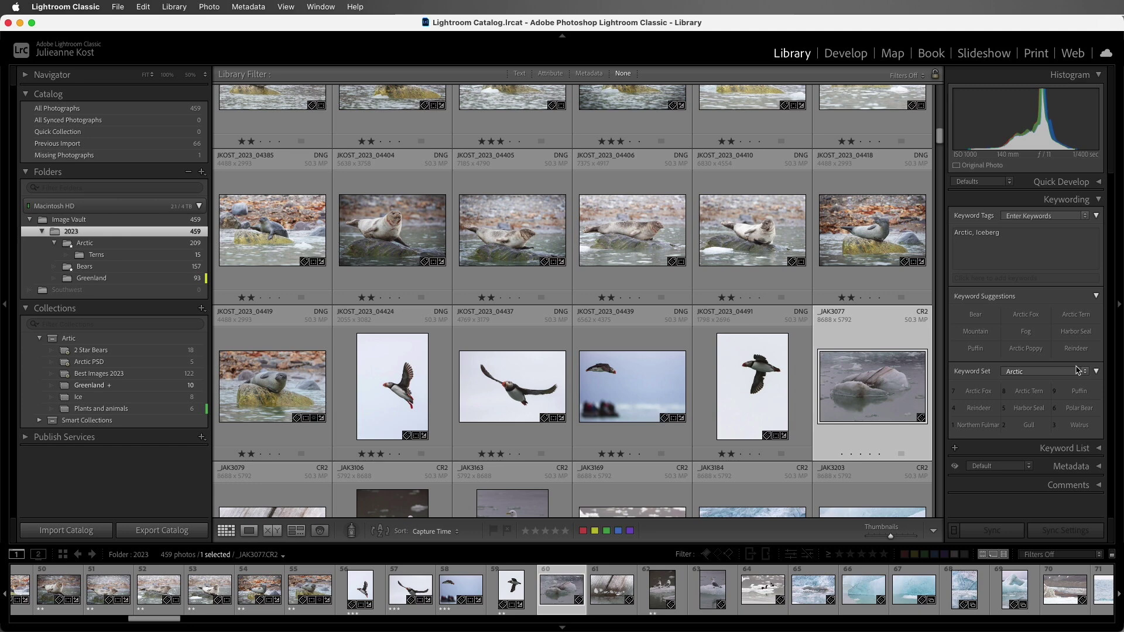
{"action": "left_click", "coordinate": [744, 400]}
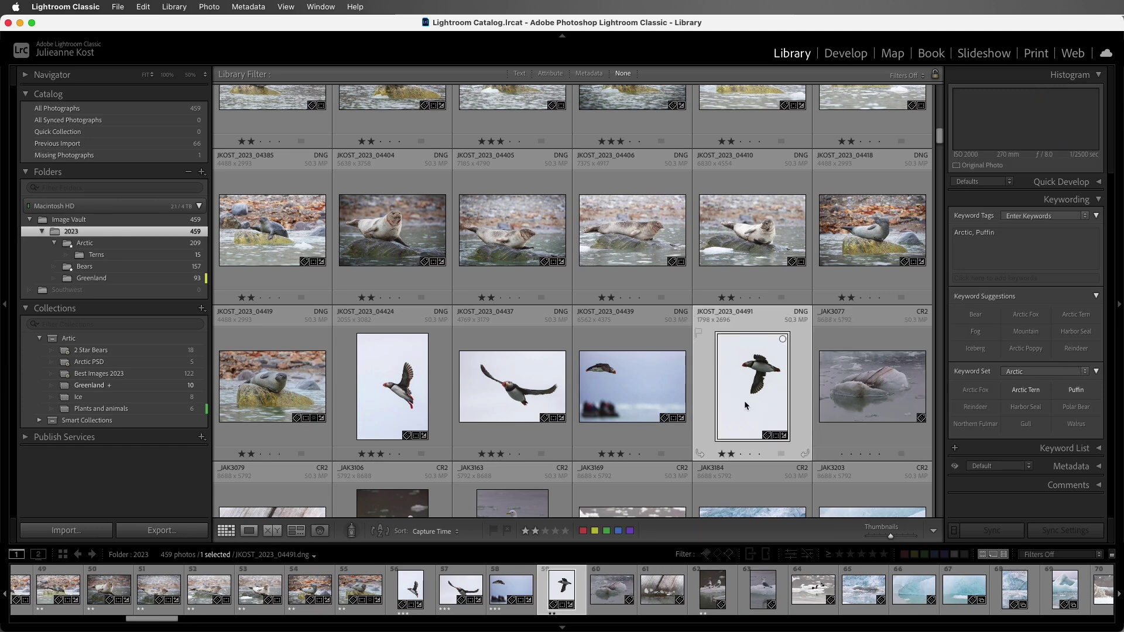
{"action": "left_click", "coordinate": [396, 389], "text": "shift"}
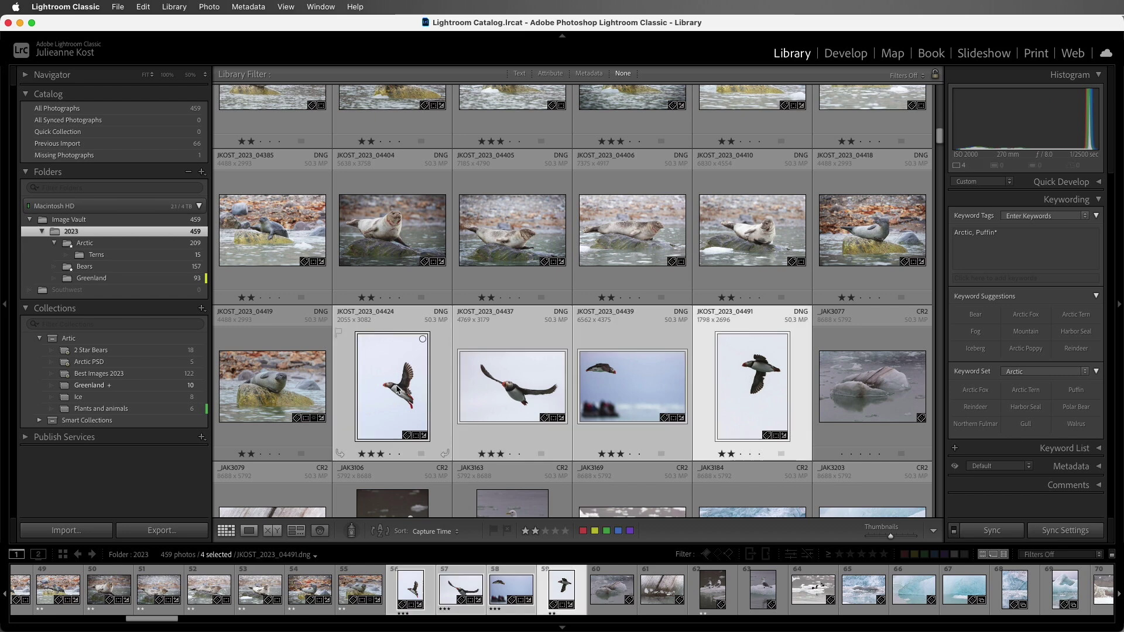
{"action": "key", "text": "alt"}
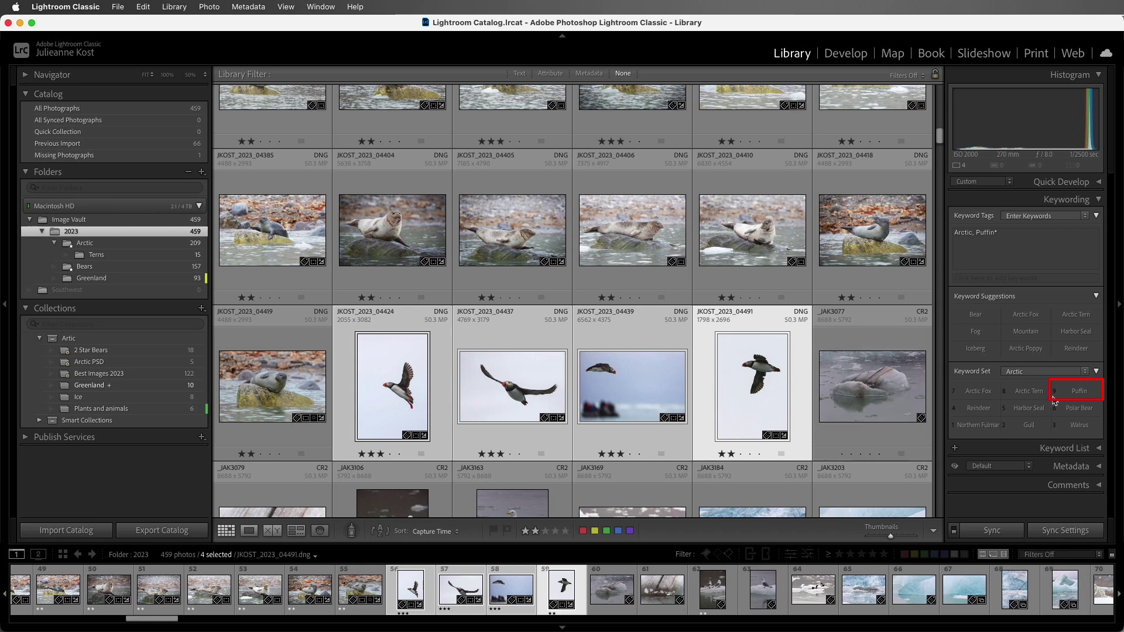
{"action": "key", "text": "alt+9"}
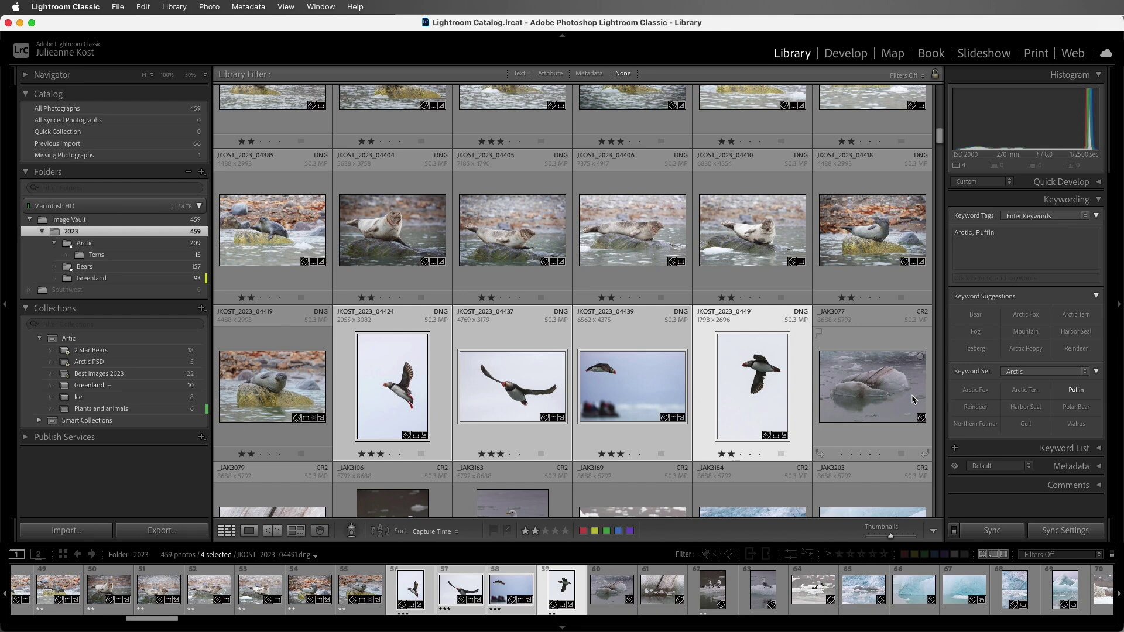
{"action": "scroll", "coordinate": [912, 399], "scroll_direction": "down", "scroll_amount": 2}
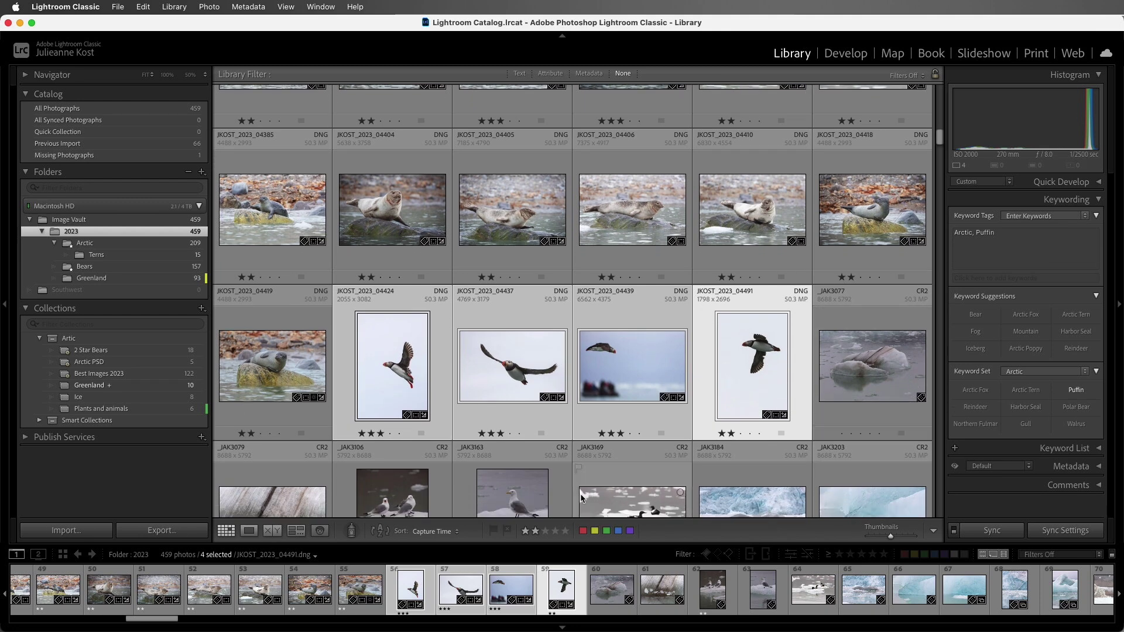
Step: Set the Painter to paint Keywords, loaded with Arctic Tern from the Arctic set
{"action": "left_click", "coordinate": [351, 530]}
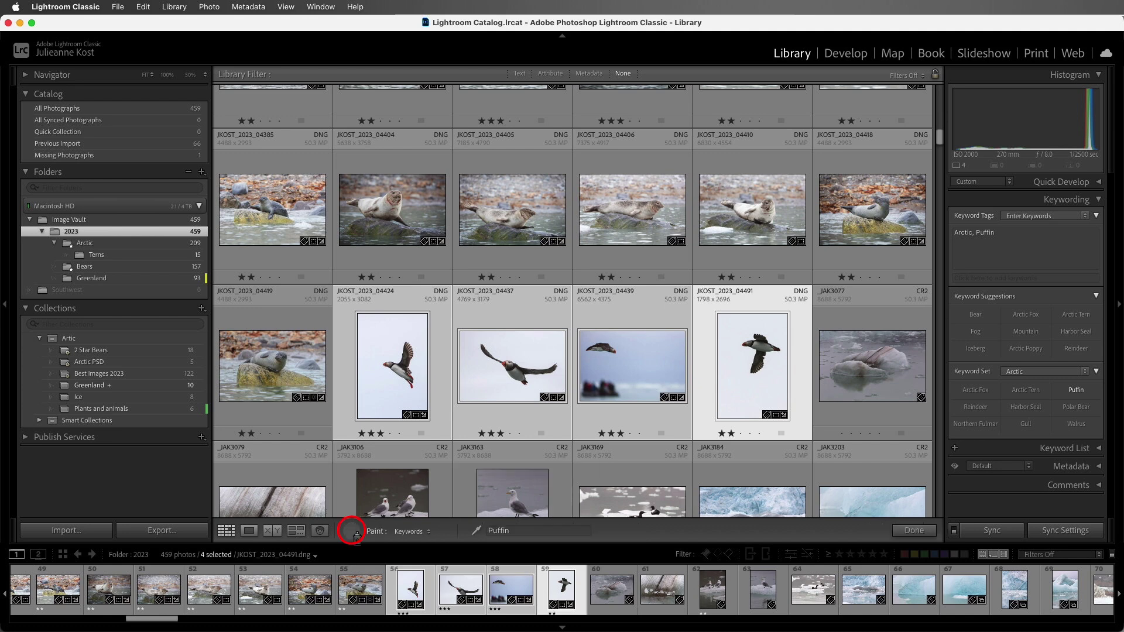
{"action": "left_click", "coordinate": [425, 534]}
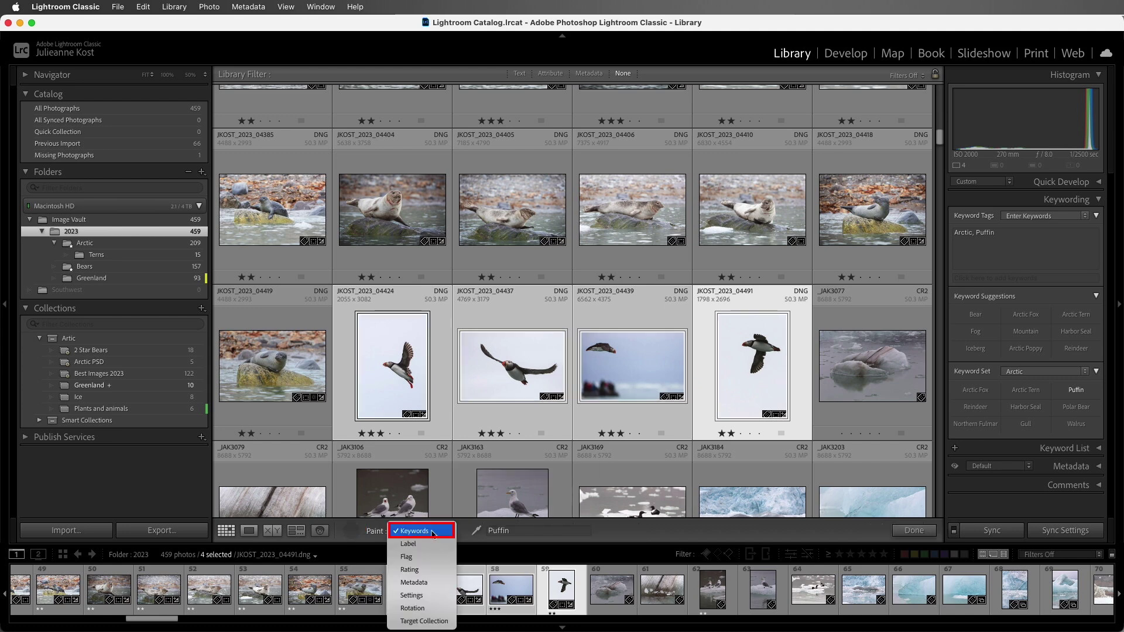
{"action": "left_click", "coordinate": [434, 532]}
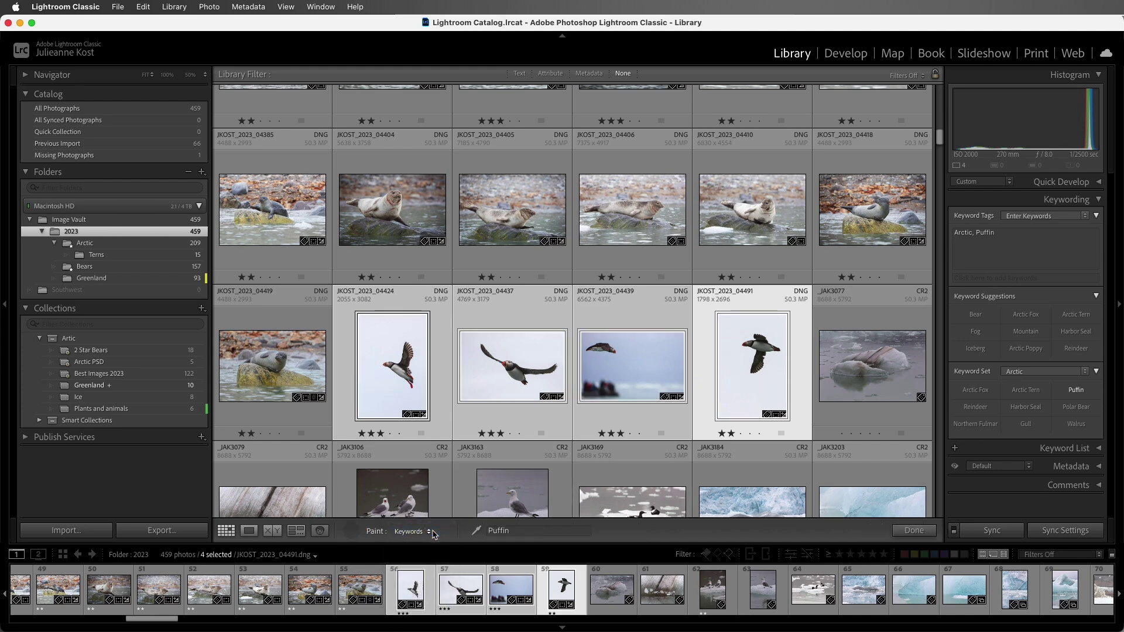
{"action": "left_click", "coordinate": [503, 531]}
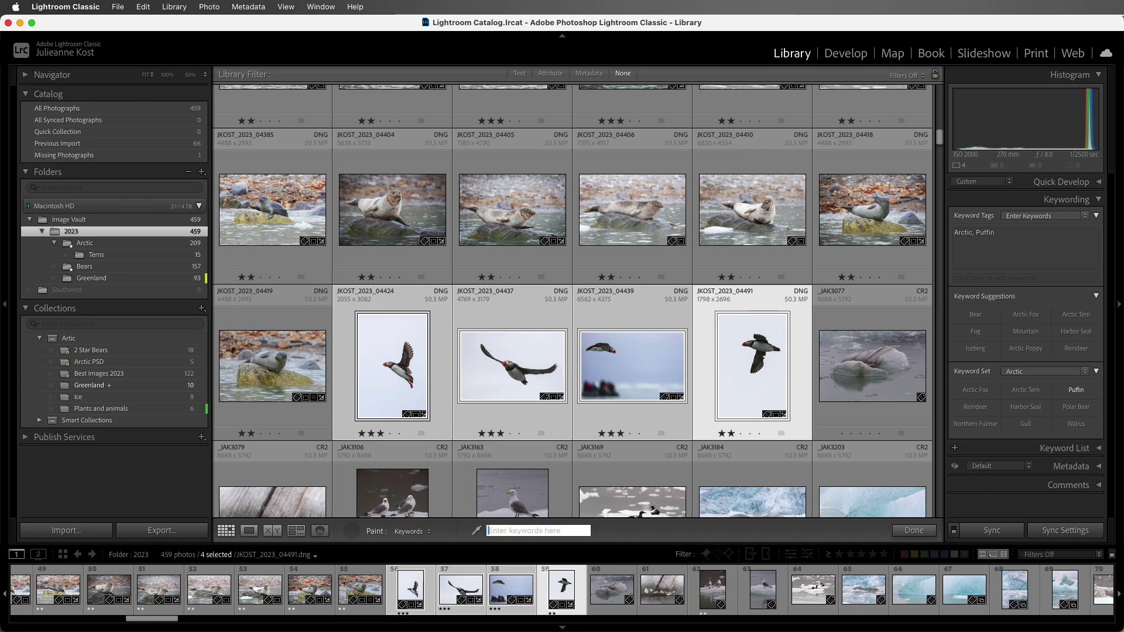
{"action": "left_click", "coordinate": [473, 530]}
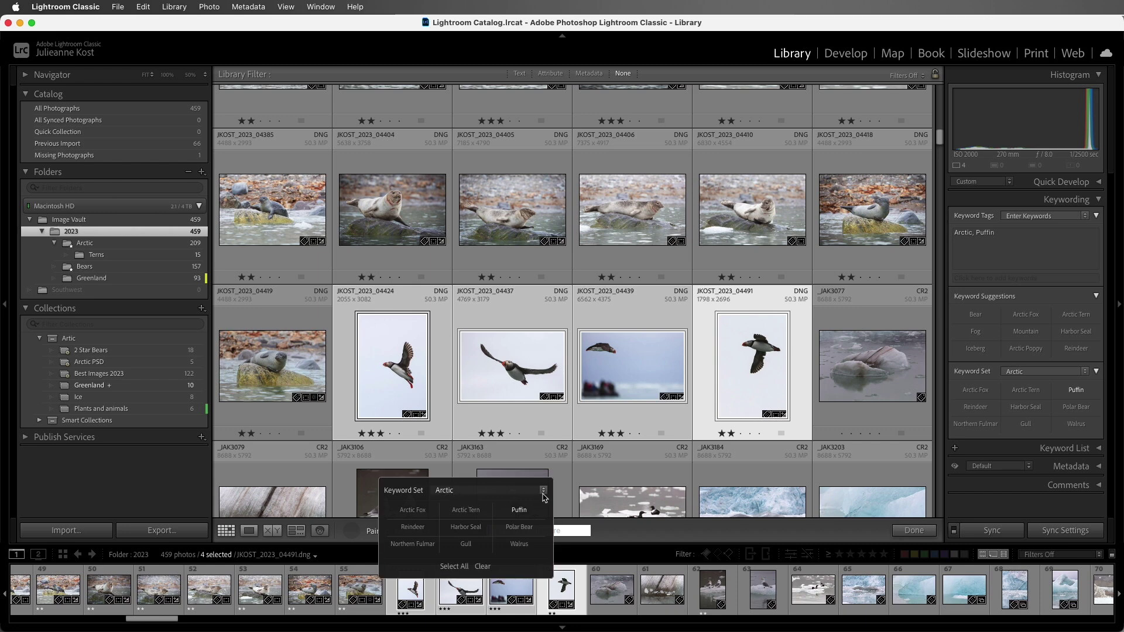
{"action": "left_click", "coordinate": [541, 494]}
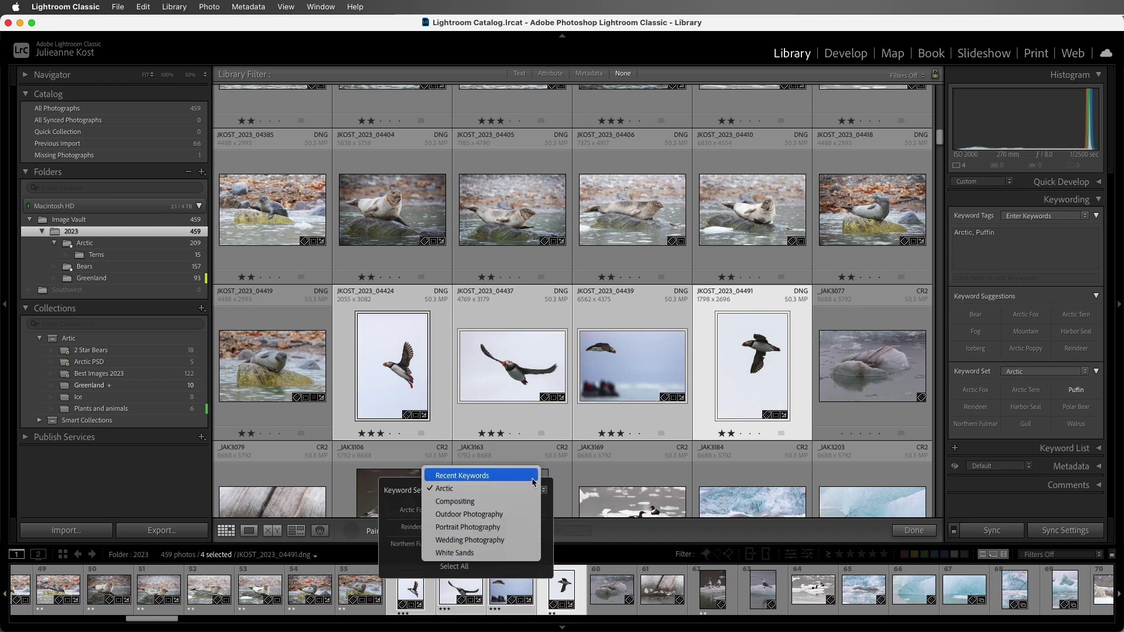
{"action": "left_click", "coordinate": [529, 488]}
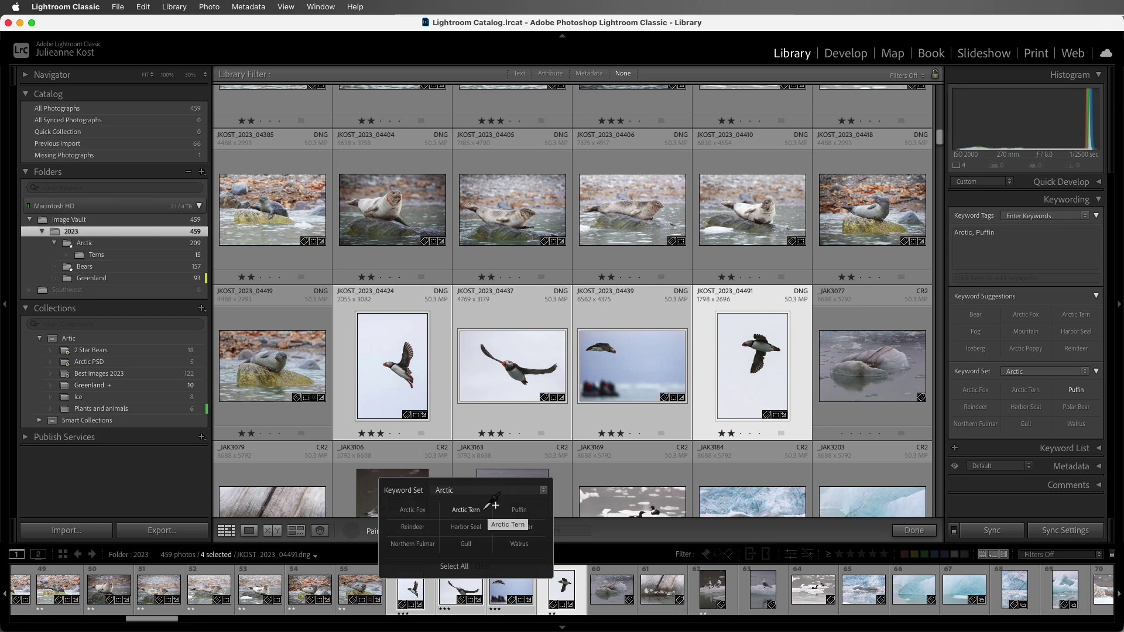
{"action": "left_click", "coordinate": [475, 507]}
Step: Paint Arctic Tern onto the flying-tern thumbnails, including _JAK1894, across the grid rows
{"action": "scroll", "coordinate": [589, 454], "scroll_direction": "up", "scroll_amount": 15}
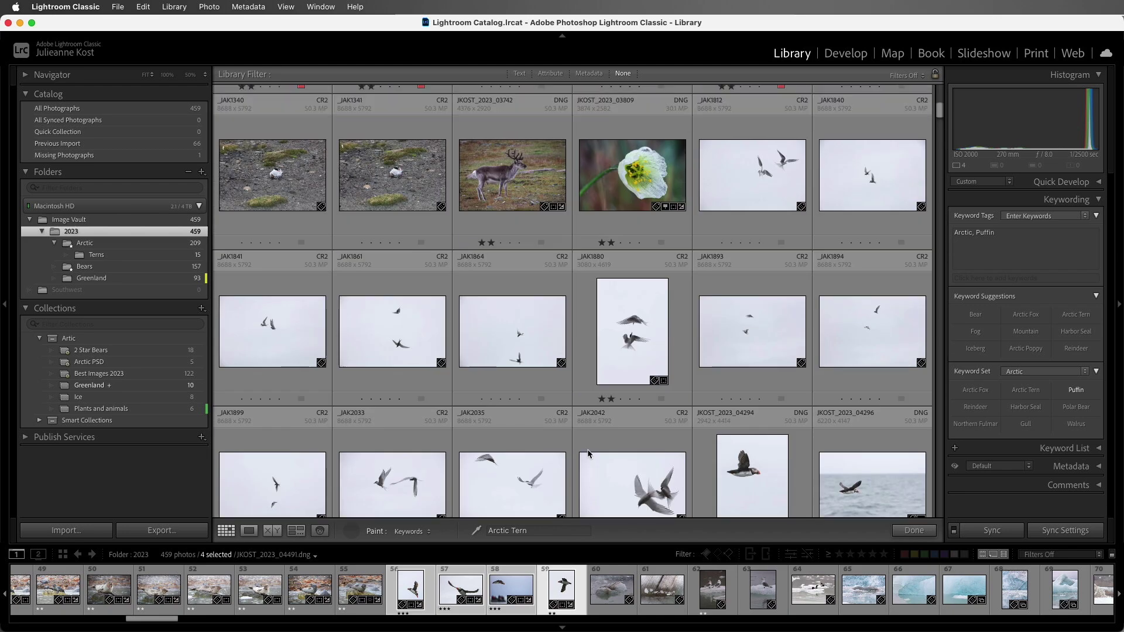
{"action": "scroll", "coordinate": [589, 453], "scroll_direction": "up", "scroll_amount": 3}
{"action": "left_click", "coordinate": [735, 312]}
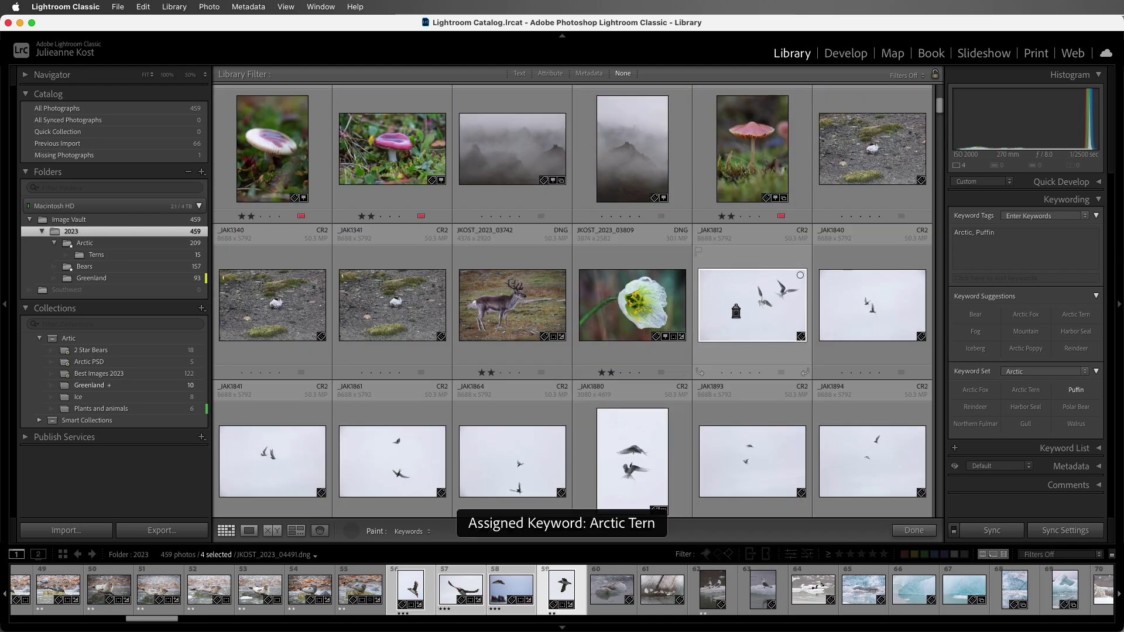
{"action": "left_click", "coordinate": [863, 320]}
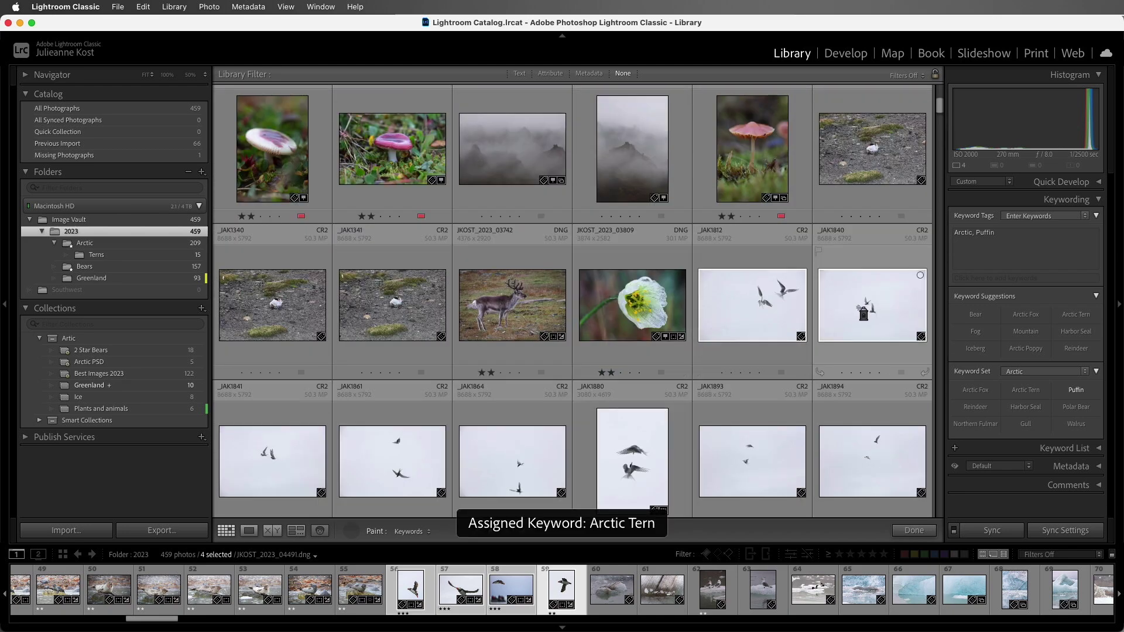
{"action": "mouse_move", "coordinate": [863, 320]}
{"action": "left_mouse_down"}
{"action": "mouse_move", "coordinate": [874, 453]}
{"action": "mouse_move", "coordinate": [312, 462]}
{"action": "left_mouse_up"}
{"action": "scroll", "coordinate": [299, 451], "scroll_direction": "down", "scroll_amount": 5}
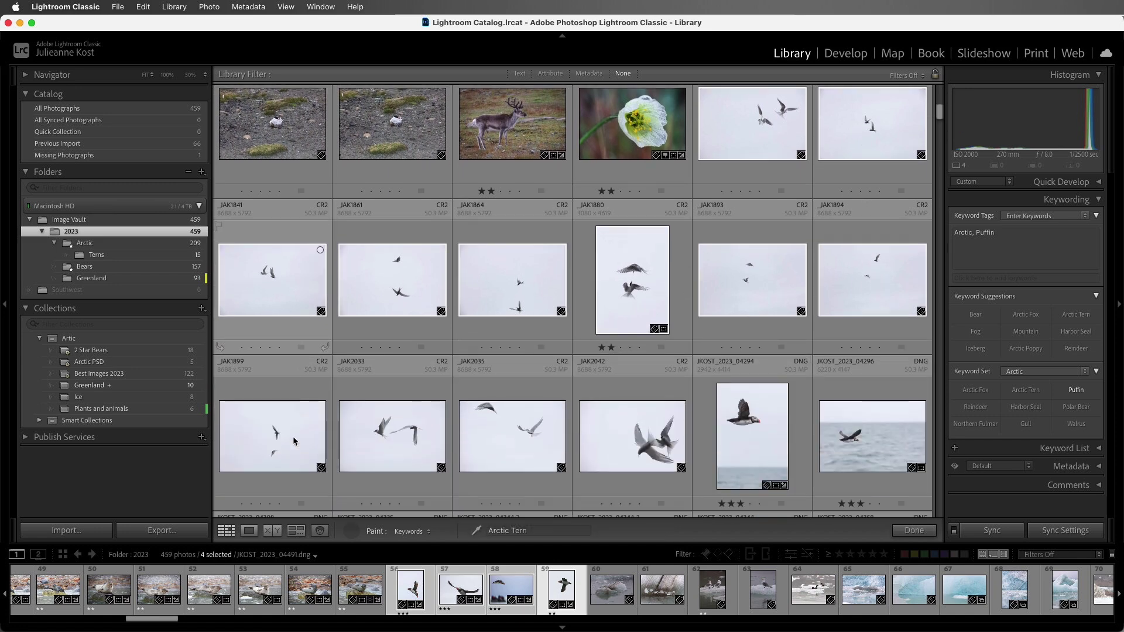
{"action": "scroll", "coordinate": [293, 437], "scroll_direction": "down", "scroll_amount": 2}
{"action": "left_click_drag", "start_coordinate": [273, 389], "coordinate": [603, 395]}
{"action": "scroll", "coordinate": [602, 396], "scroll_direction": "down", "scroll_amount": 4}
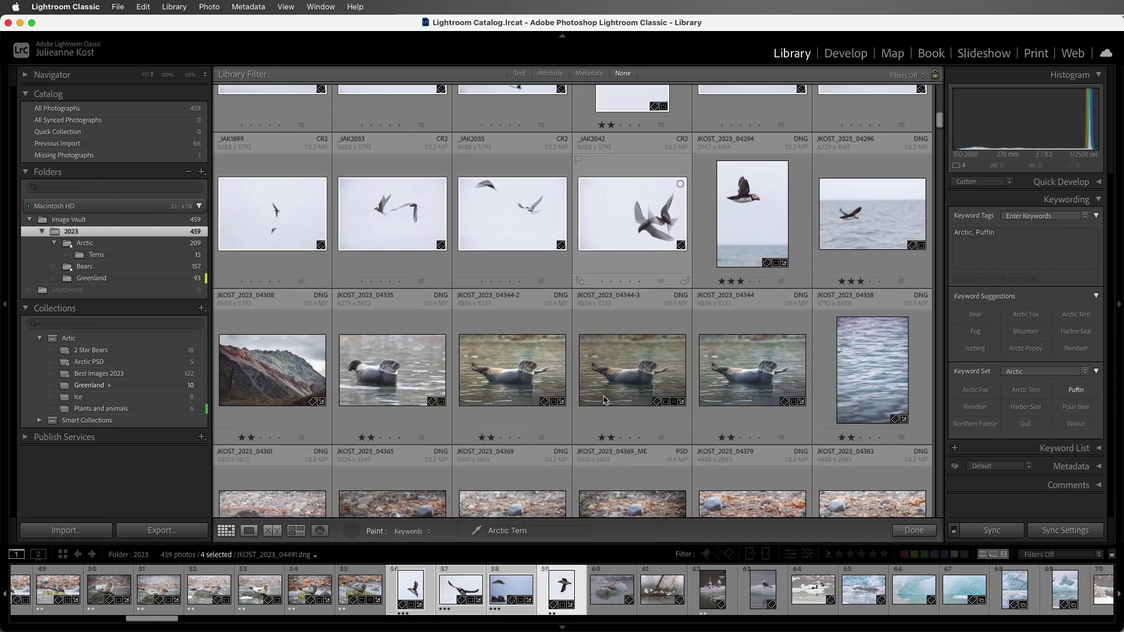
{"action": "scroll", "coordinate": [603, 396], "scroll_direction": "down", "scroll_amount": 7}
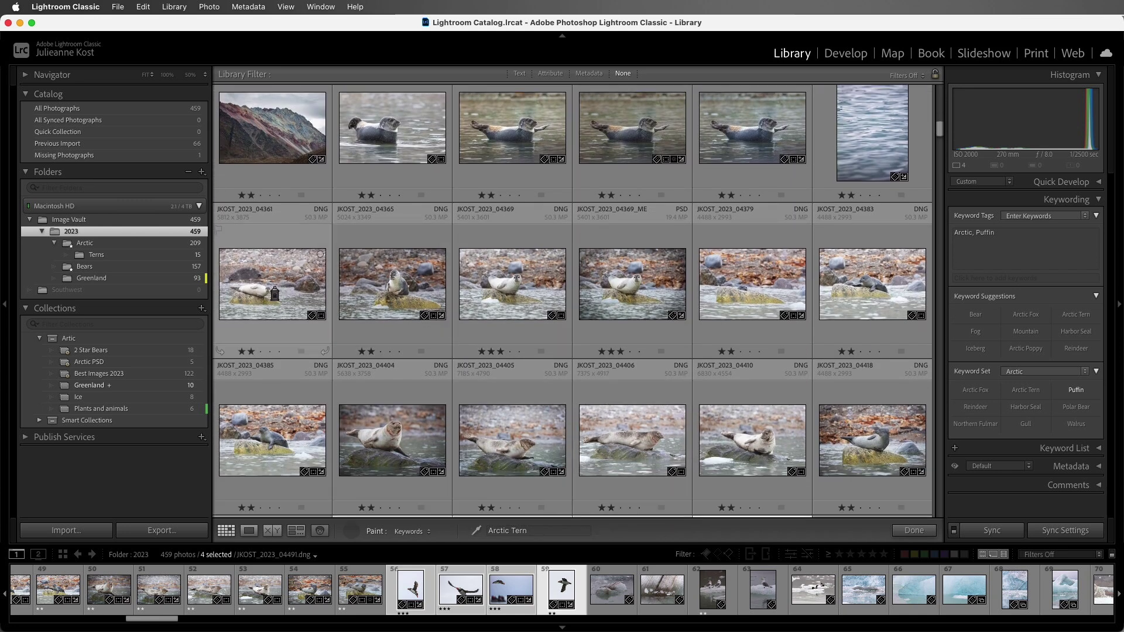
Step: Switch the painter from Arctic Tern to Harbor Seal and paint the seal rows, including photo 4419
{"action": "key", "text": "shift"}
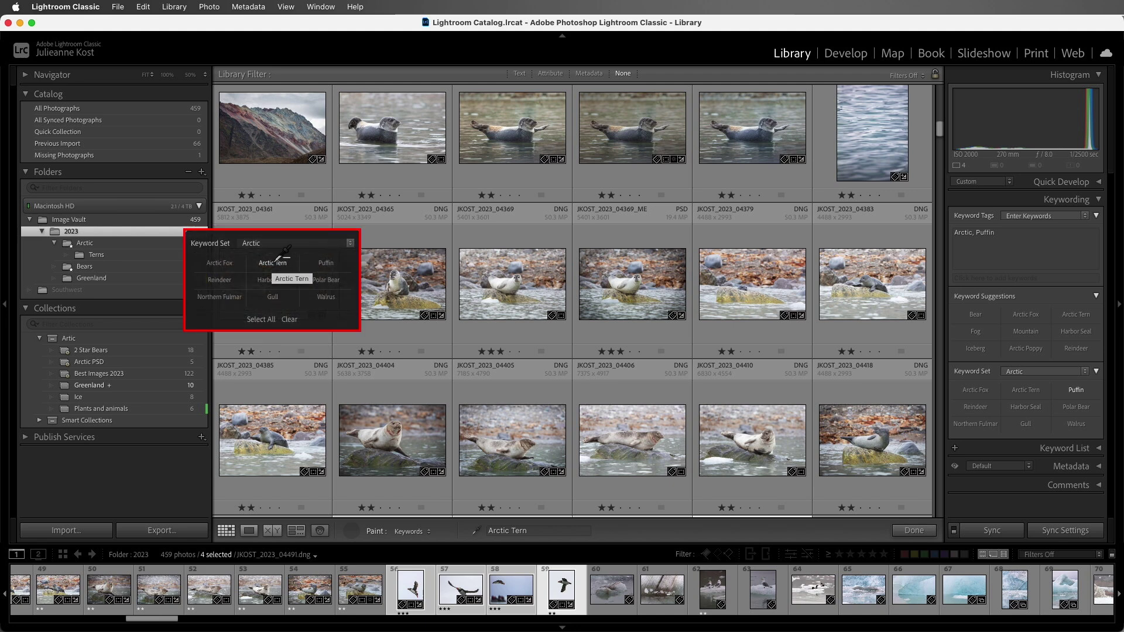
{"action": "left_click", "coordinate": [285, 256]}
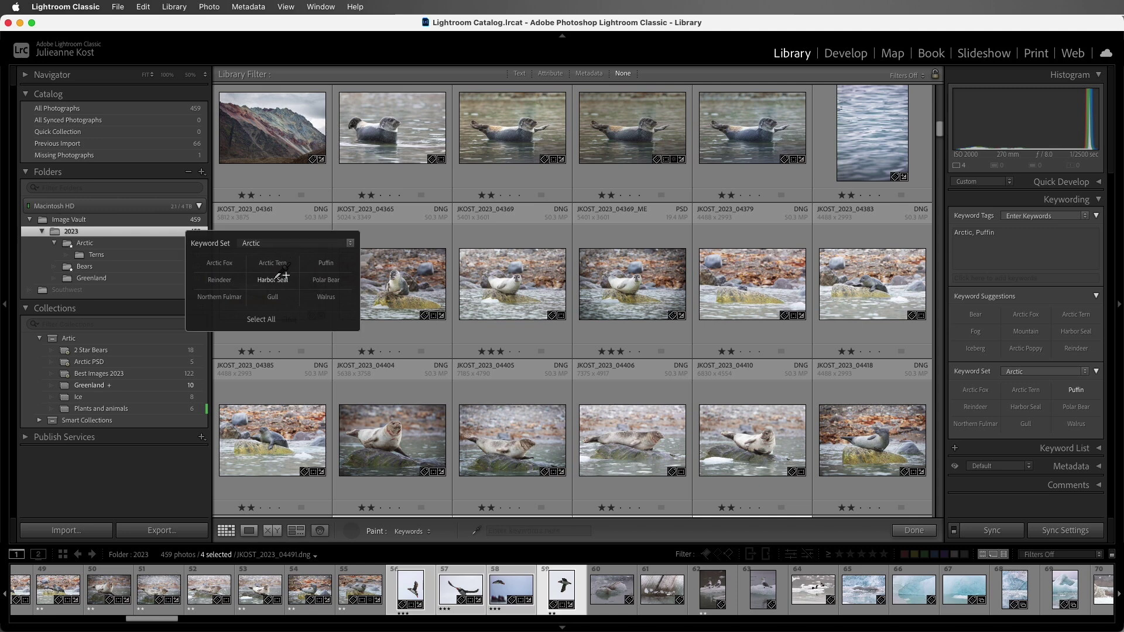
{"action": "left_click", "coordinate": [272, 280]}
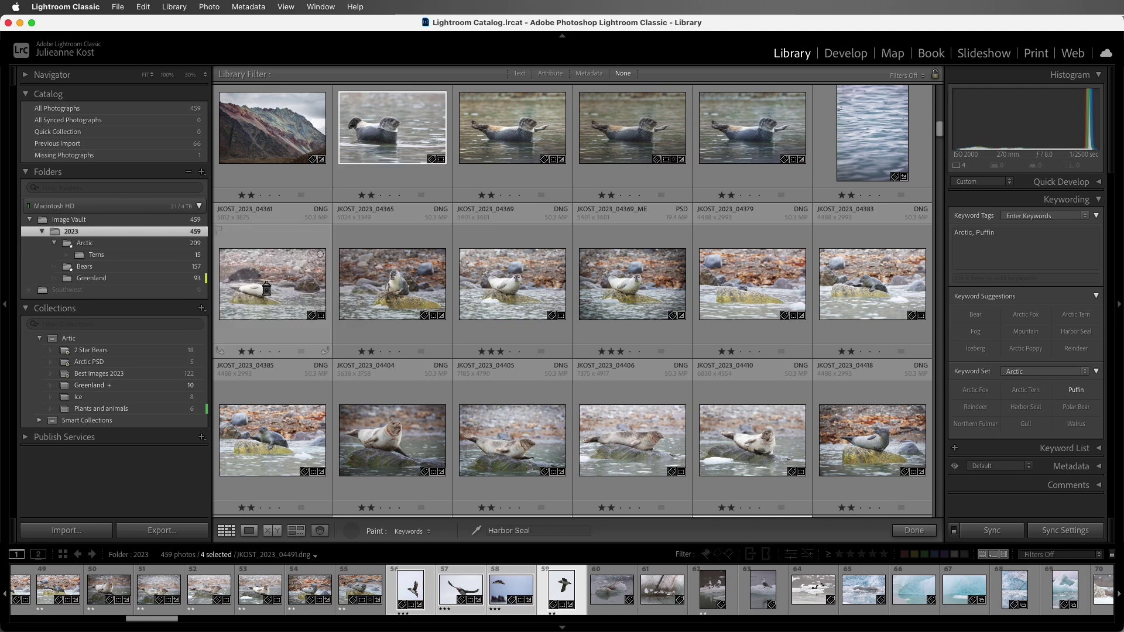
{"action": "left_click_drag", "start_coordinate": [265, 287], "coordinate": [832, 284]}
{"action": "mouse_move", "coordinate": [890, 422]}
{"action": "left_mouse_down"}
{"action": "mouse_move", "coordinate": [709, 446]}
{"action": "mouse_move", "coordinate": [281, 443]}
{"action": "left_mouse_up"}
{"action": "scroll", "coordinate": [281, 433], "scroll_direction": "down", "scroll_amount": 3}
{"action": "scroll", "coordinate": [281, 420], "scroll_direction": "down", "scroll_amount": 3}
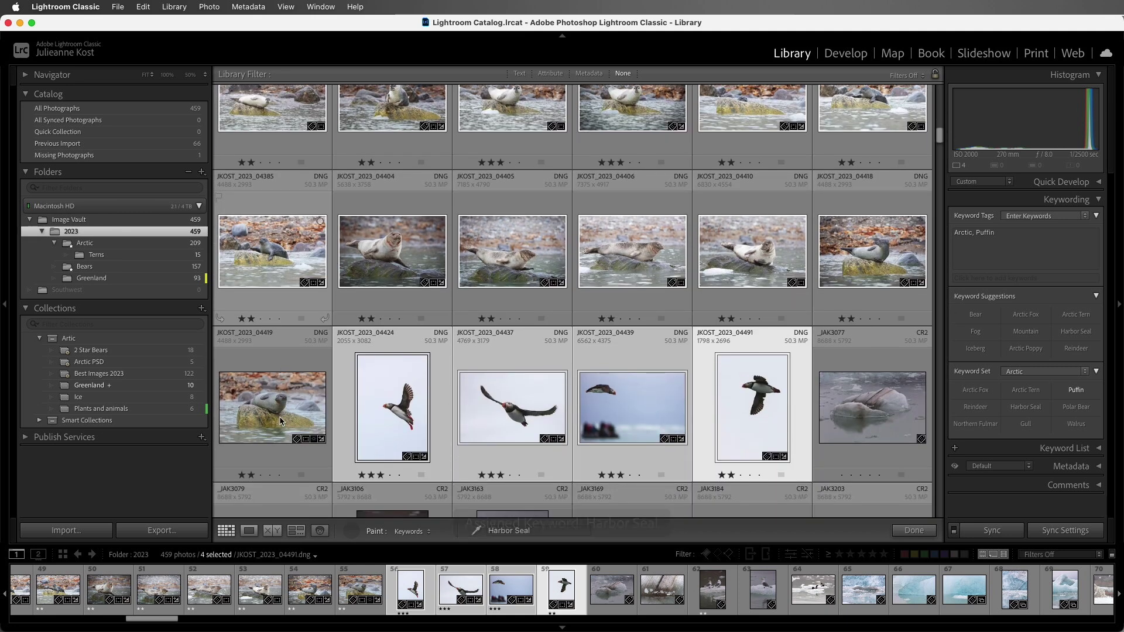
{"action": "left_click", "coordinate": [280, 419]}
{"action": "scroll", "coordinate": [281, 420], "scroll_direction": "down", "scroll_amount": 1}
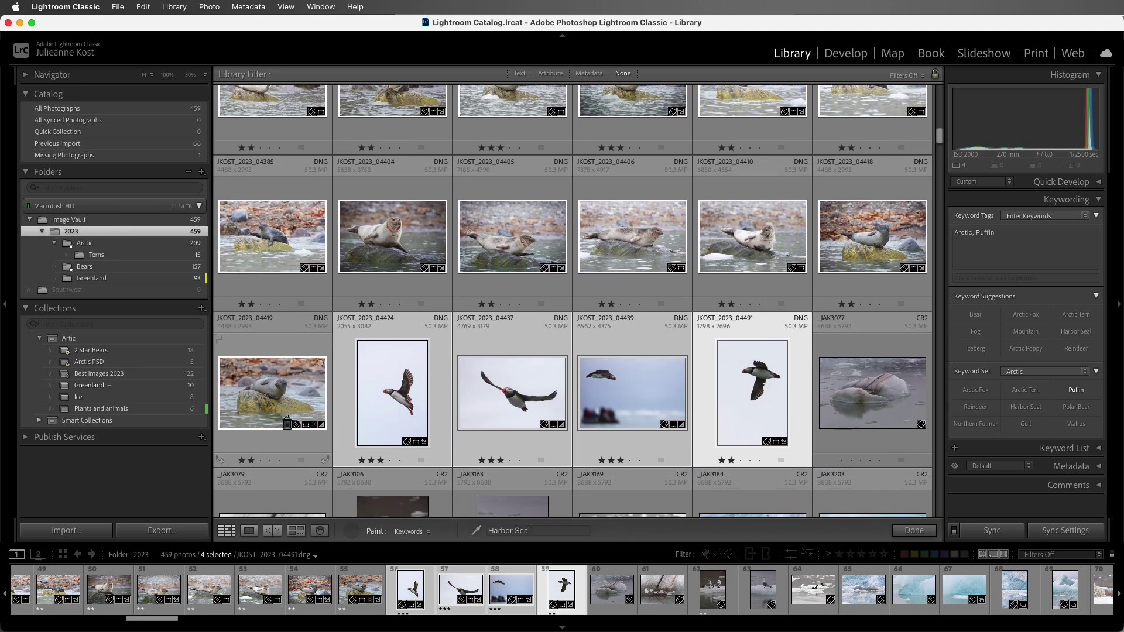
Step: Exit keyword painting, show the Keyword List panel, and deselect all photos
{"action": "key", "text": "Escape"}
{"action": "key", "text": "super+a"}
{"action": "left_click", "coordinate": [1037, 202]}
{"action": "left_click", "coordinate": [1028, 216]}
{"action": "key", "text": "super+d"}
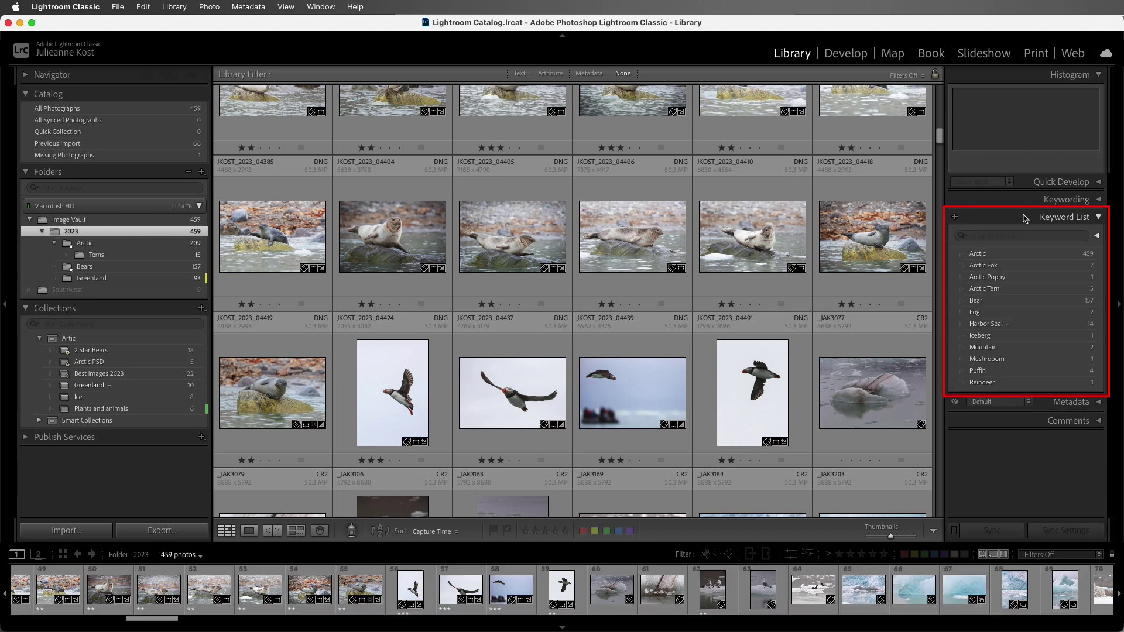
Step: Drag the Iceberg keyword onto _JAK3203, _JAK3341 and _JAK3338
{"action": "scroll", "coordinate": [876, 248], "scroll_direction": "down", "scroll_amount": 3}
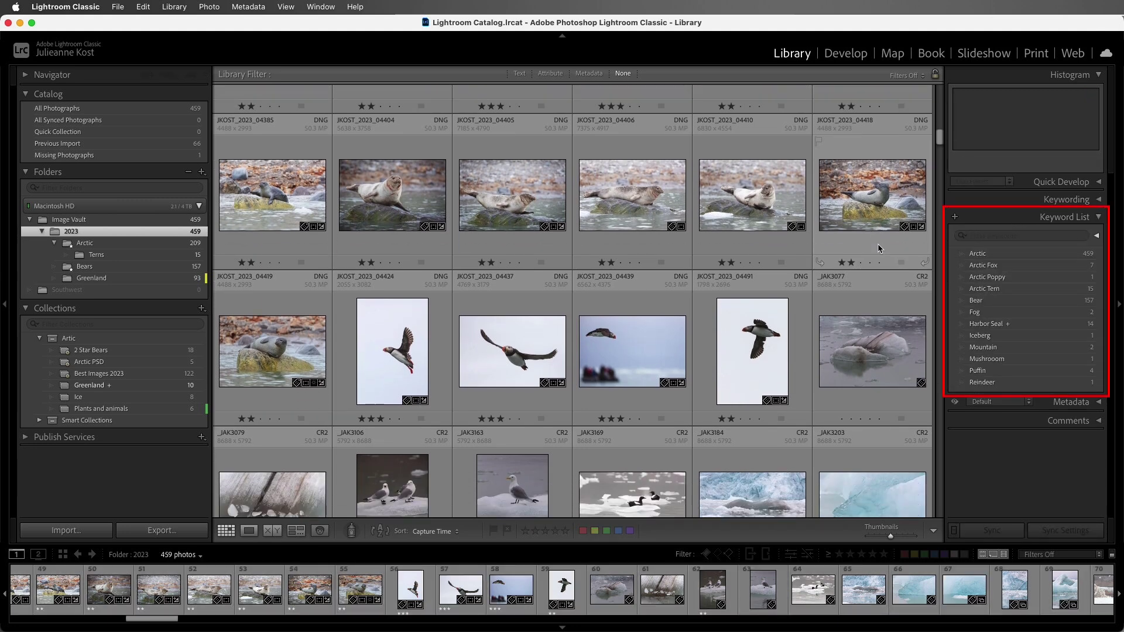
{"action": "scroll", "coordinate": [877, 244], "scroll_direction": "down", "scroll_amount": 3}
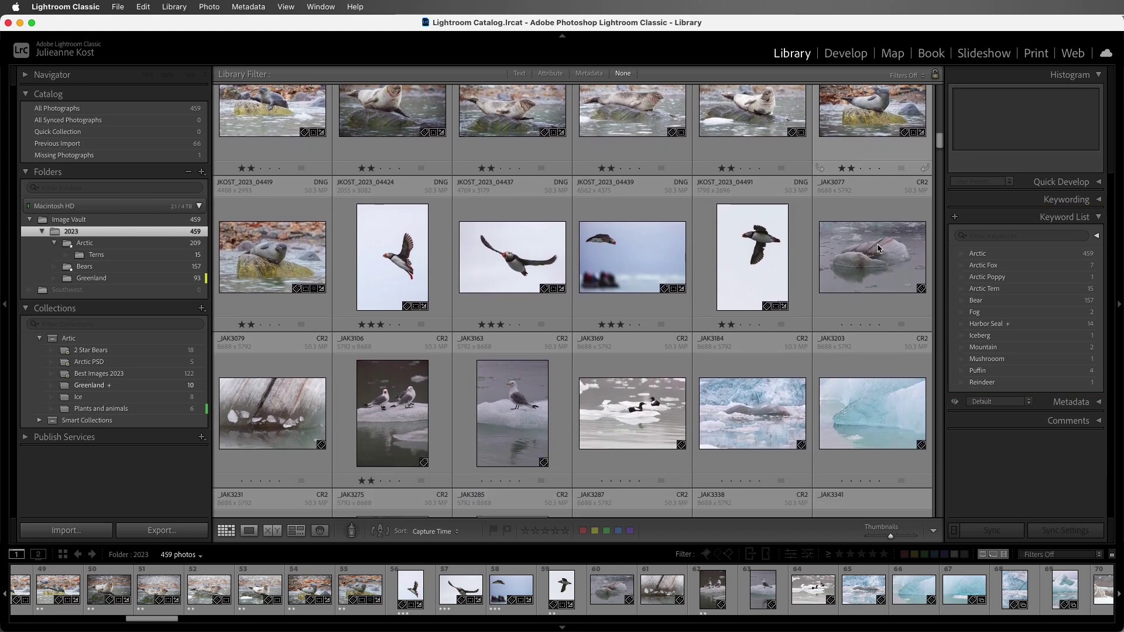
{"action": "left_click_drag", "start_coordinate": [965, 335], "coordinate": [868, 271]}
{"action": "left_click_drag", "start_coordinate": [971, 335], "coordinate": [882, 411]}
{"action": "left_click_drag", "start_coordinate": [972, 337], "coordinate": [761, 413]}
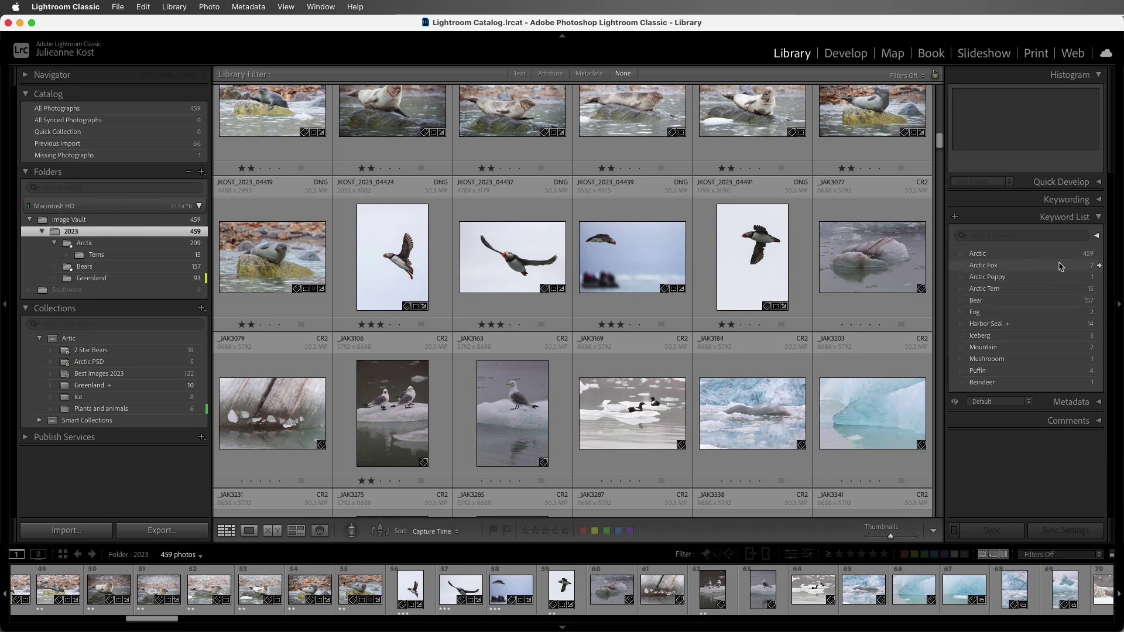
Step: View the Arctic Fox photos, reset the filter to None, then briefly filter keywords by 'seal'
{"action": "left_click", "coordinate": [1100, 266]}
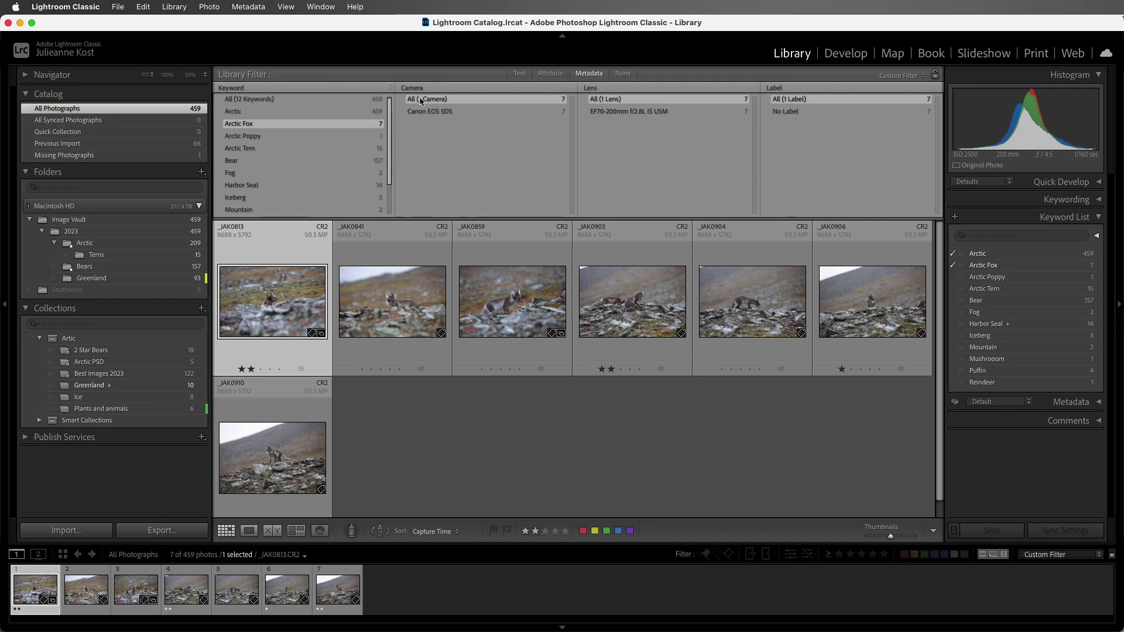
{"action": "left_click", "coordinate": [623, 73]}
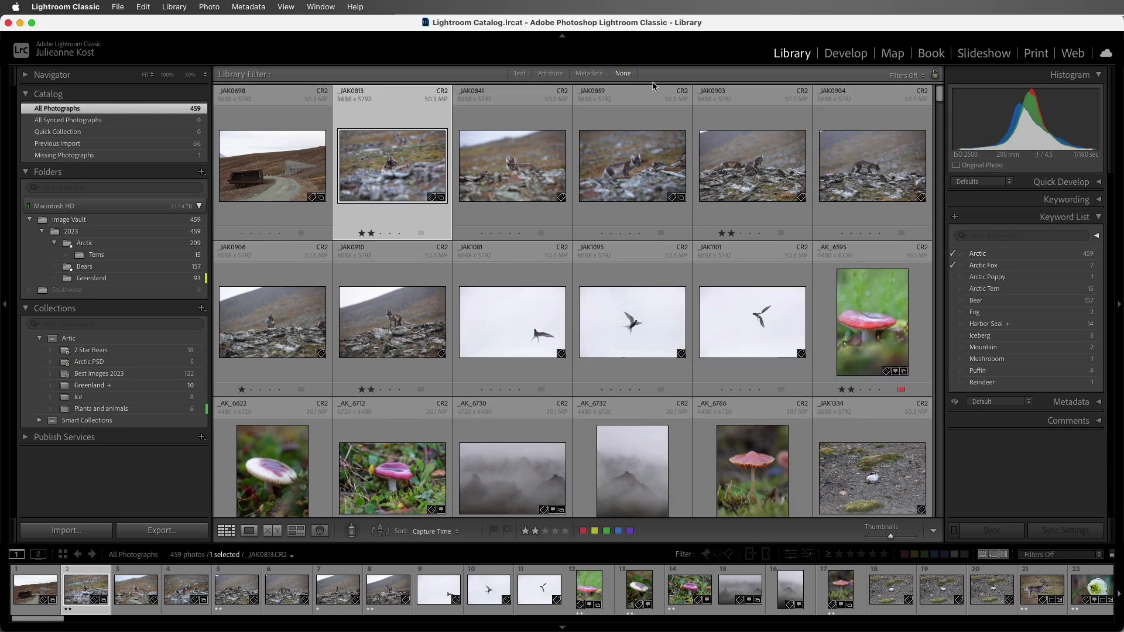
{"action": "left_click", "coordinate": [980, 237]}
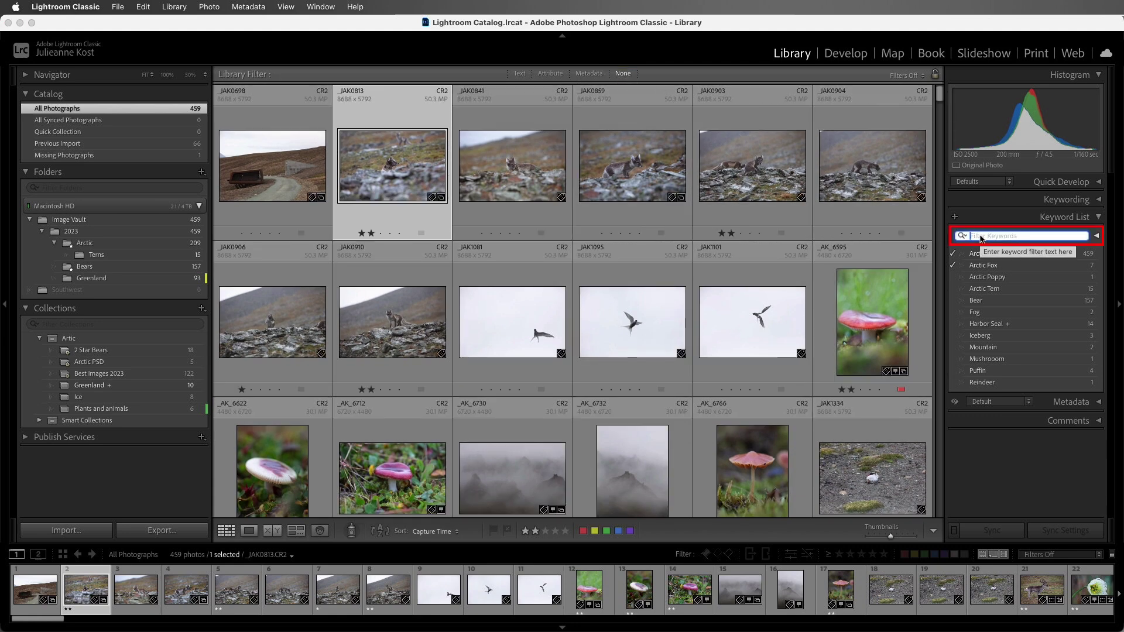
{"action": "type", "text": "seal"}
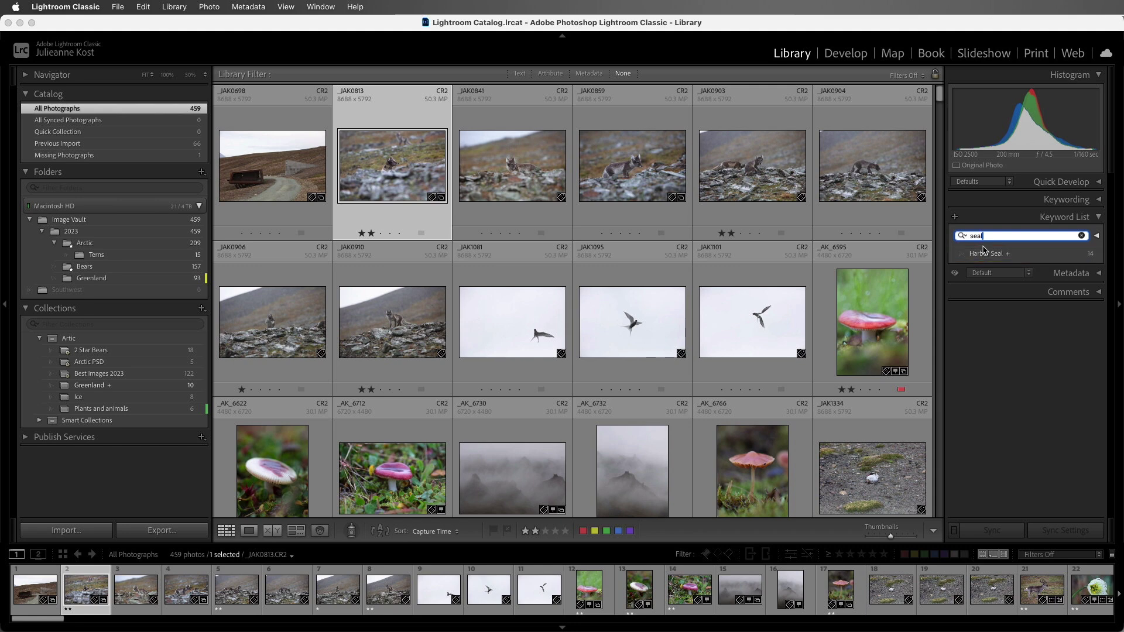
{"action": "left_click", "coordinate": [1081, 235]}
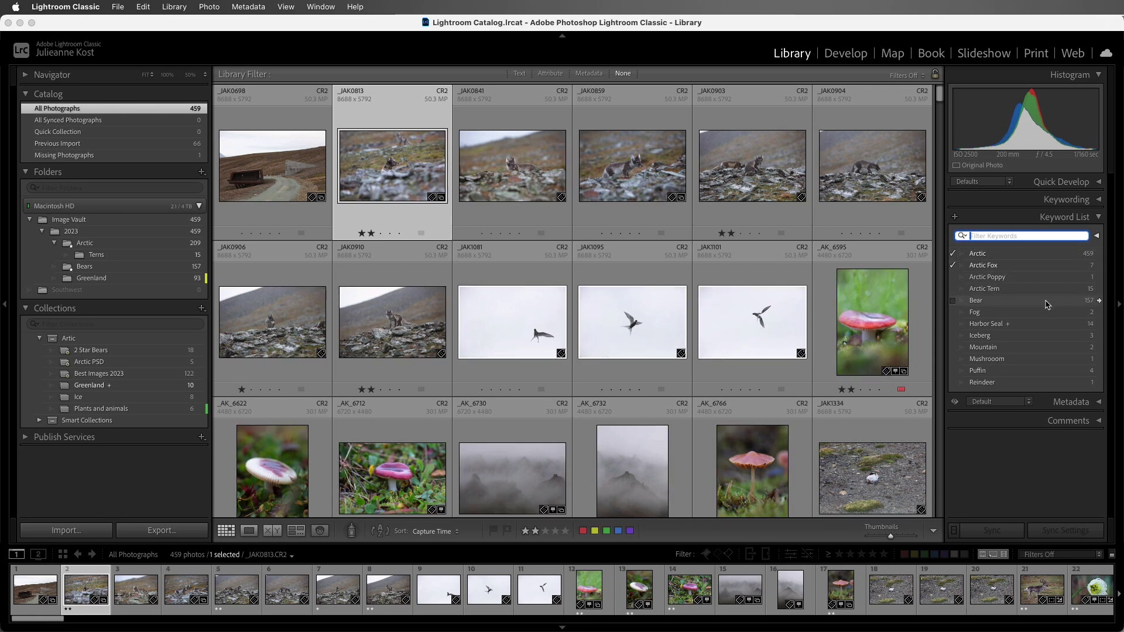
Step: Rename the Bear keyword in the Keyword List to 'Polar Bear' and save it
{"action": "double_click", "coordinate": [1008, 300]}
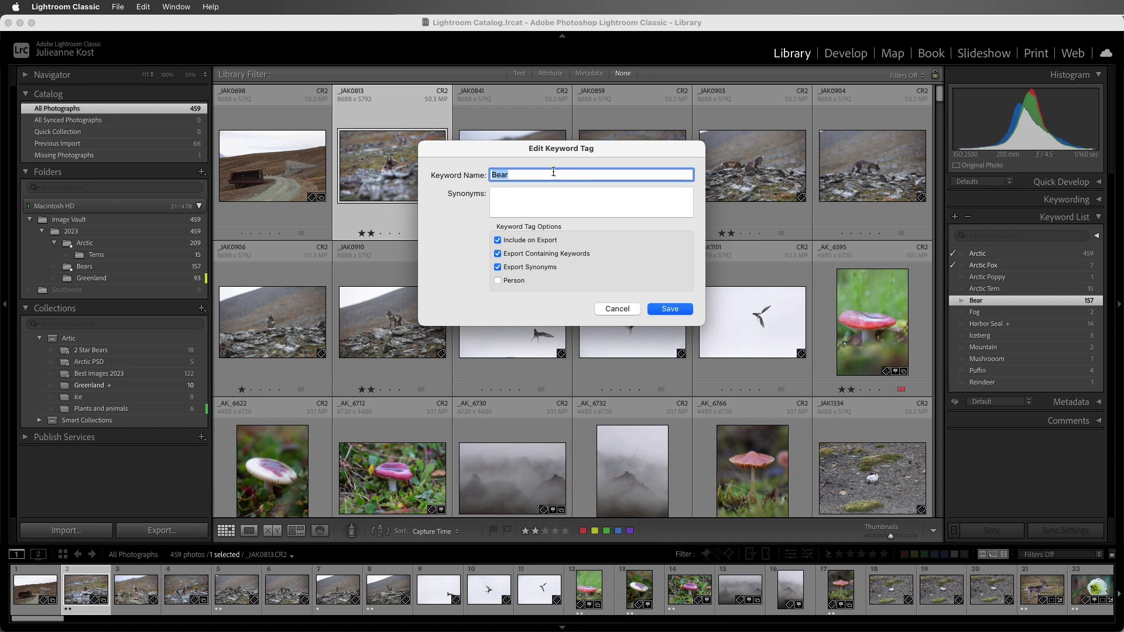
{"action": "left_click", "coordinate": [492, 174]}
{"action": "type", "text": "Polar"}
{"action": "left_click", "coordinate": [669, 309]}
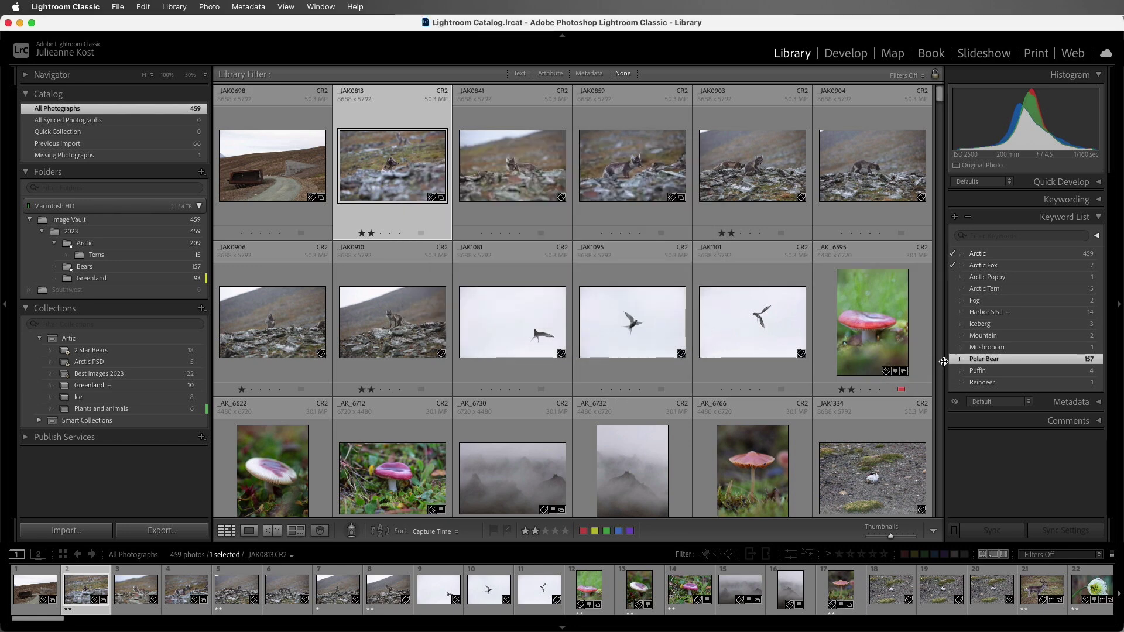
{"action": "mouse_move", "coordinate": [956, 364]}
Step: Create a top-level Animals keyword, not inside Polar Bear, and nest it under Arctic
{"action": "left_click", "coordinate": [954, 217]}
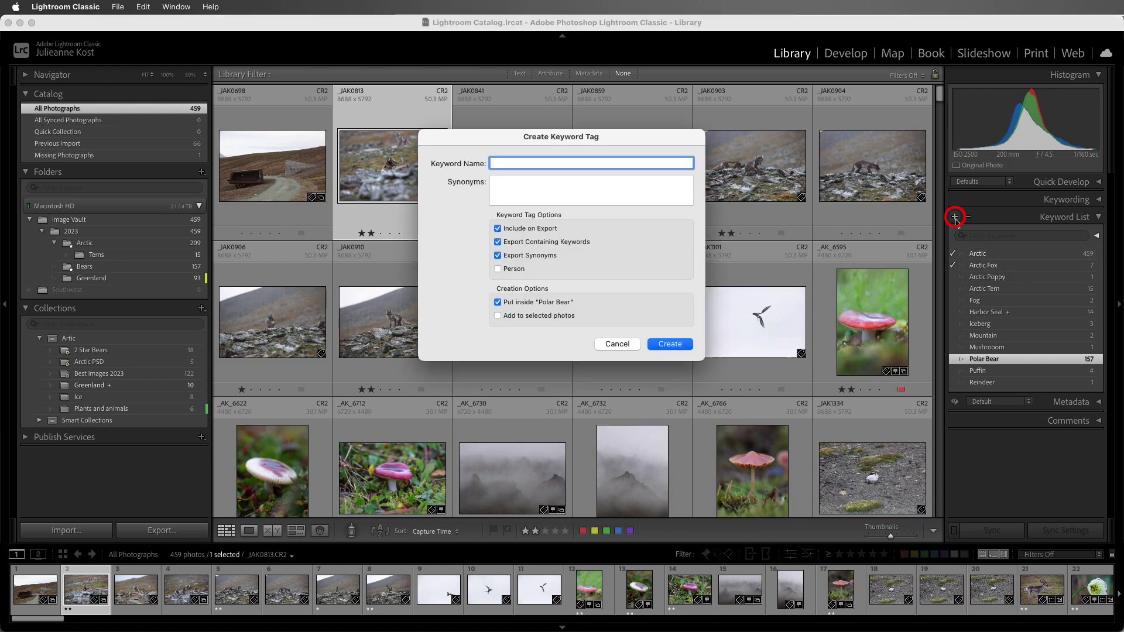
{"action": "type", "text": "Anima"}
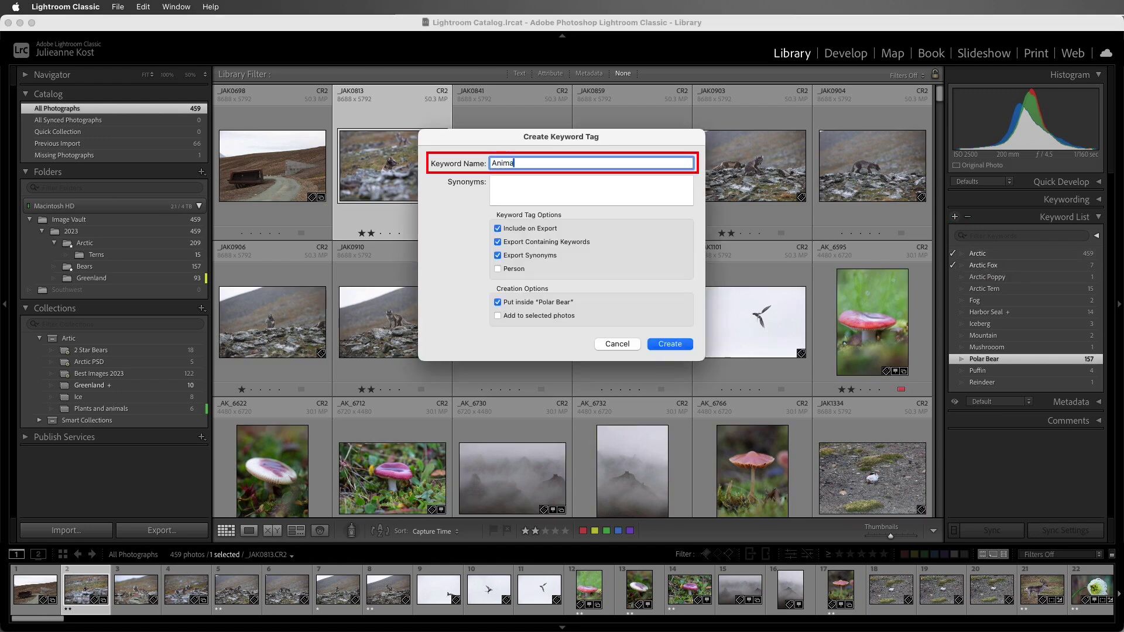
{"action": "type", "text": "ls"}
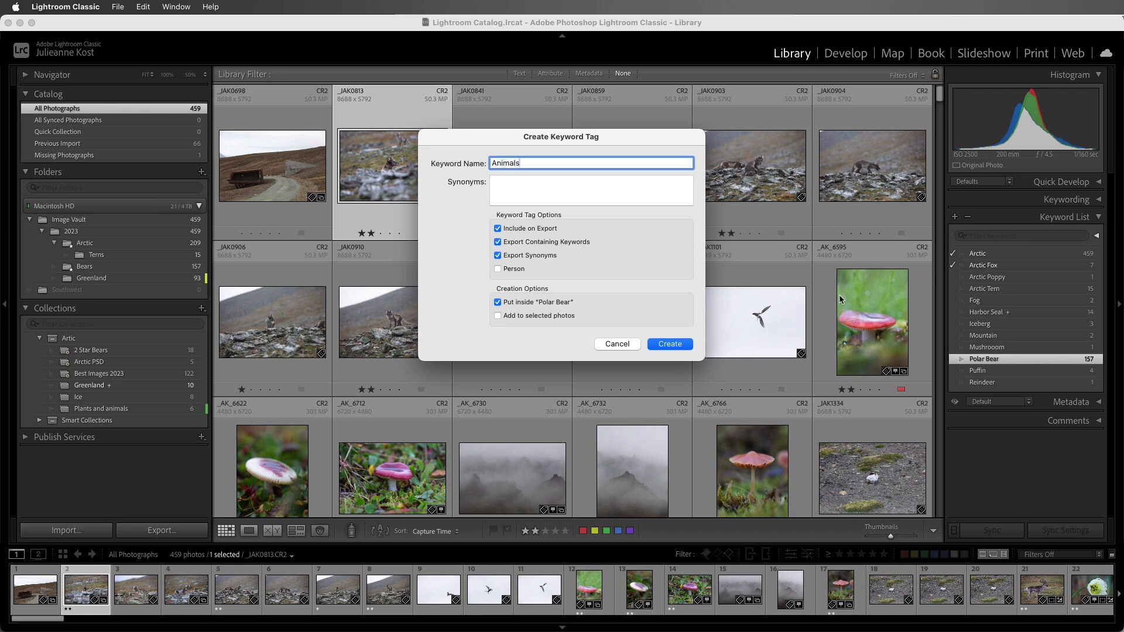
{"action": "left_click", "coordinate": [498, 302]}
{"action": "left_click", "coordinate": [680, 344]}
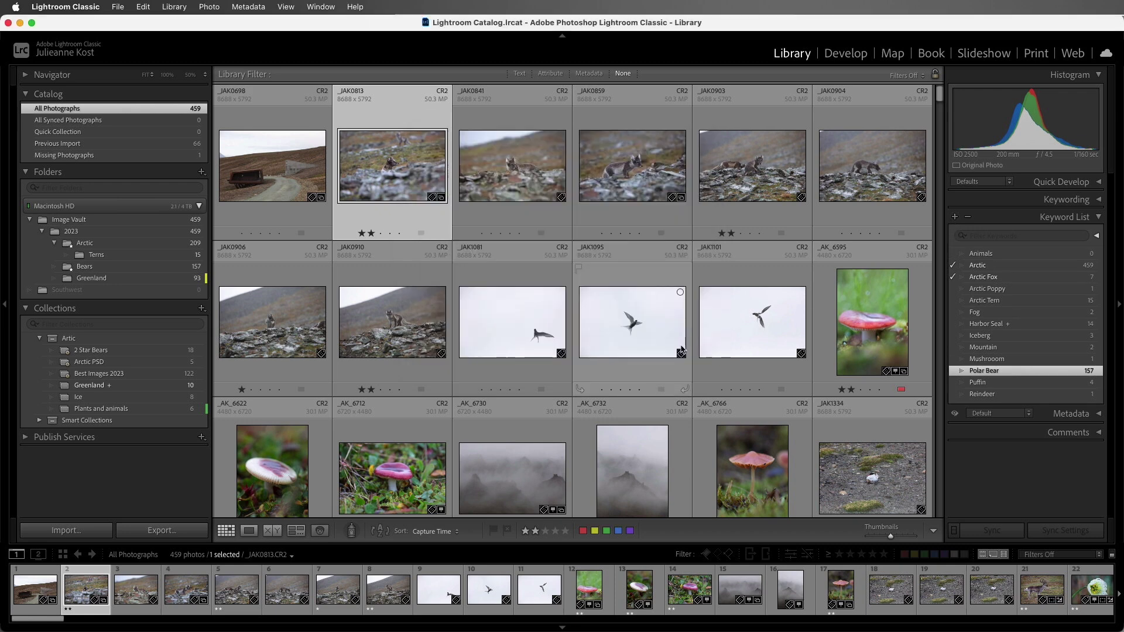
{"action": "left_click", "coordinate": [981, 267]}
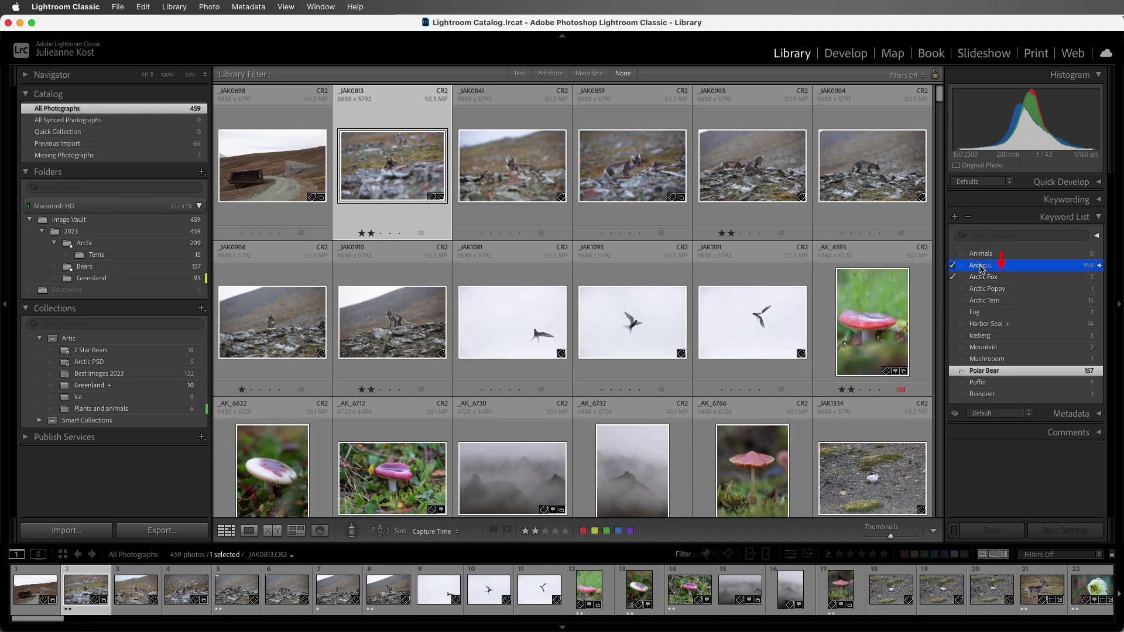
{"action": "left_click_drag", "start_coordinate": [981, 268], "coordinate": [982, 269]}
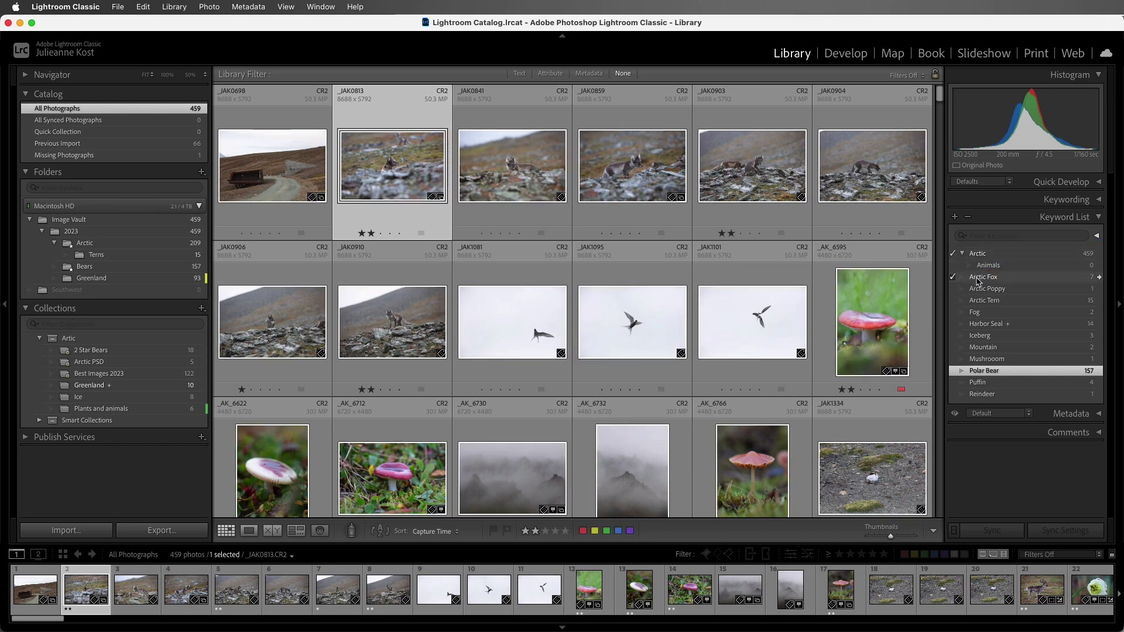
Step: Move Arctic Fox, Arctic Tern, Harbor Seal, Polar Bear, Puffin and Reindeer into Animals
{"action": "left_click_drag", "start_coordinate": [977, 281], "coordinate": [988, 270]}
{"action": "left_click_drag", "start_coordinate": [981, 325], "coordinate": [987, 269]}
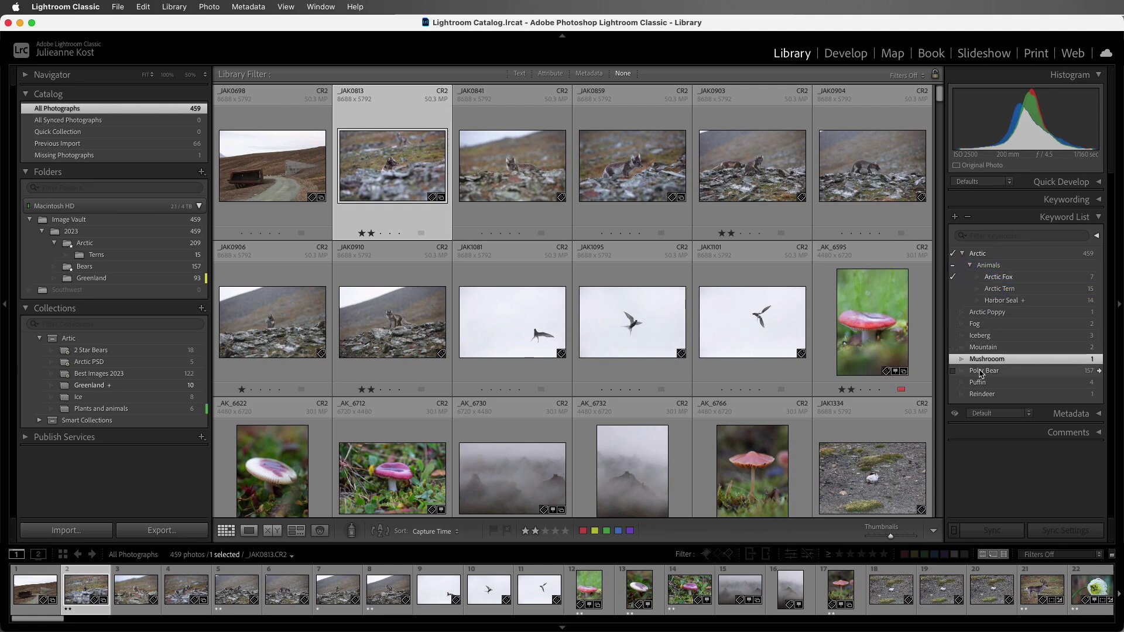
{"action": "left_click_drag", "start_coordinate": [981, 373], "coordinate": [987, 266]}
{"action": "left_click_drag", "start_coordinate": [983, 383], "coordinate": [988, 267]}
{"action": "left_click_drag", "start_coordinate": [983, 395], "coordinate": [995, 269]}
Step: Add a 'Birds' keyword with Put inside Animals checked, then drag Puffin and Arctic Tern onto it
{"action": "left_click", "coordinate": [998, 270]}
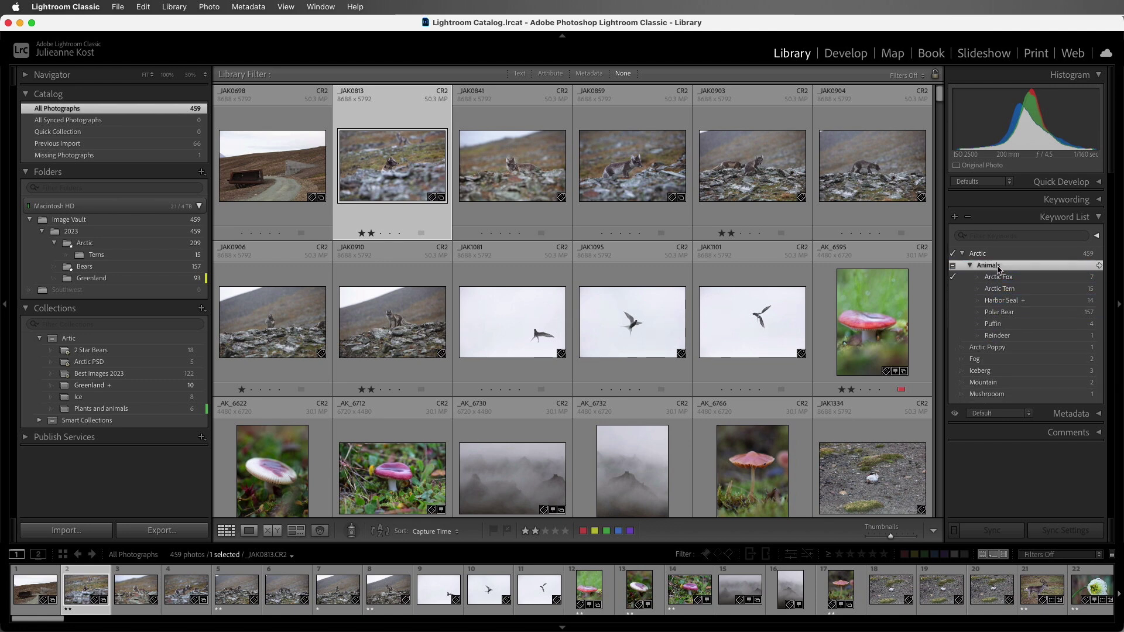
{"action": "left_click", "coordinate": [954, 217]}
{"action": "type", "text": "Birds"}
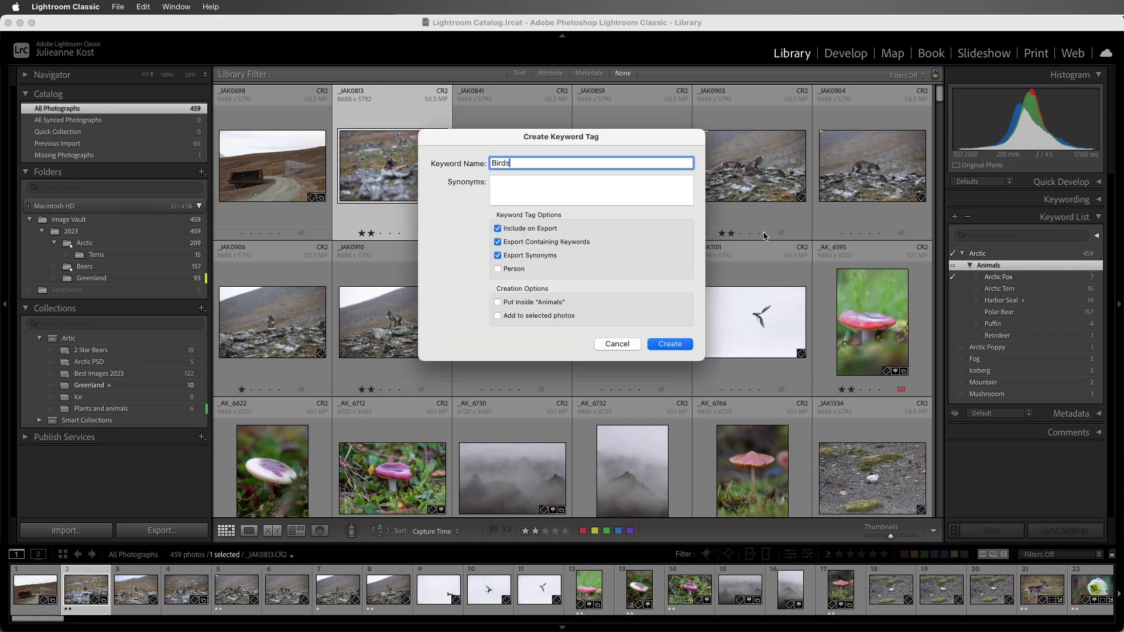
{"action": "left_click", "coordinate": [528, 303]}
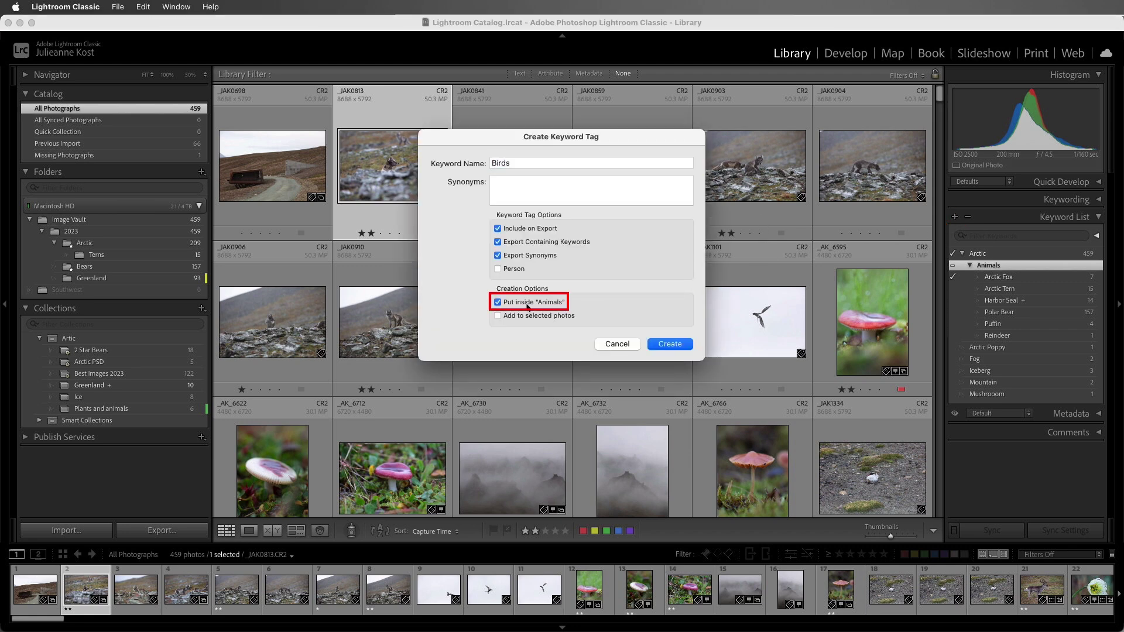
{"action": "left_click", "coordinate": [677, 346]}
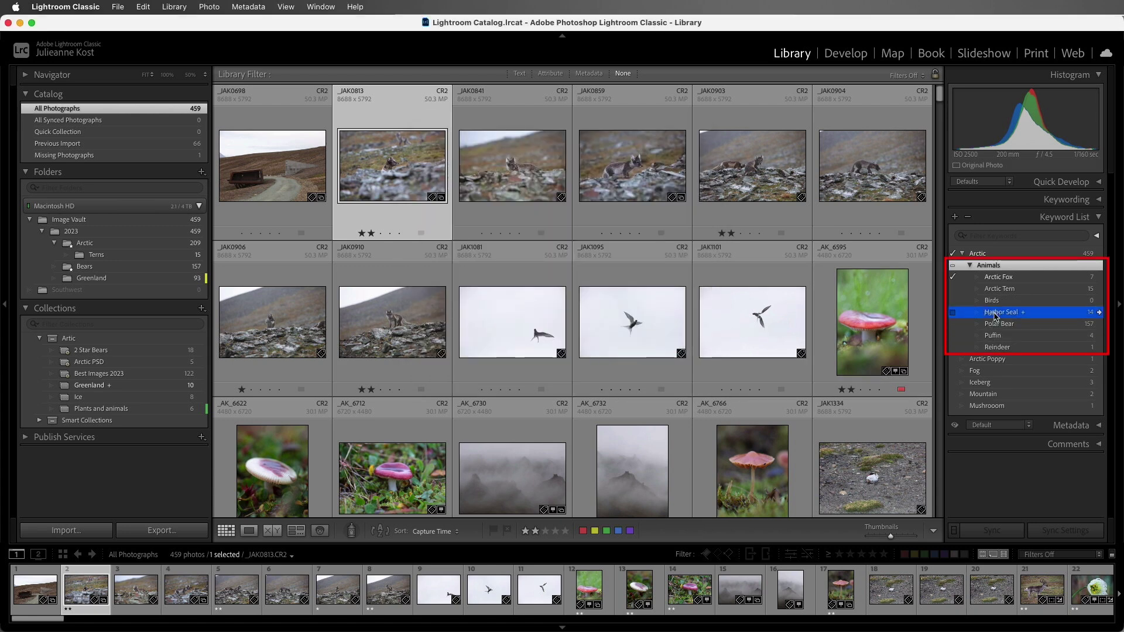
{"action": "left_click_drag", "start_coordinate": [995, 314], "coordinate": [993, 301]}
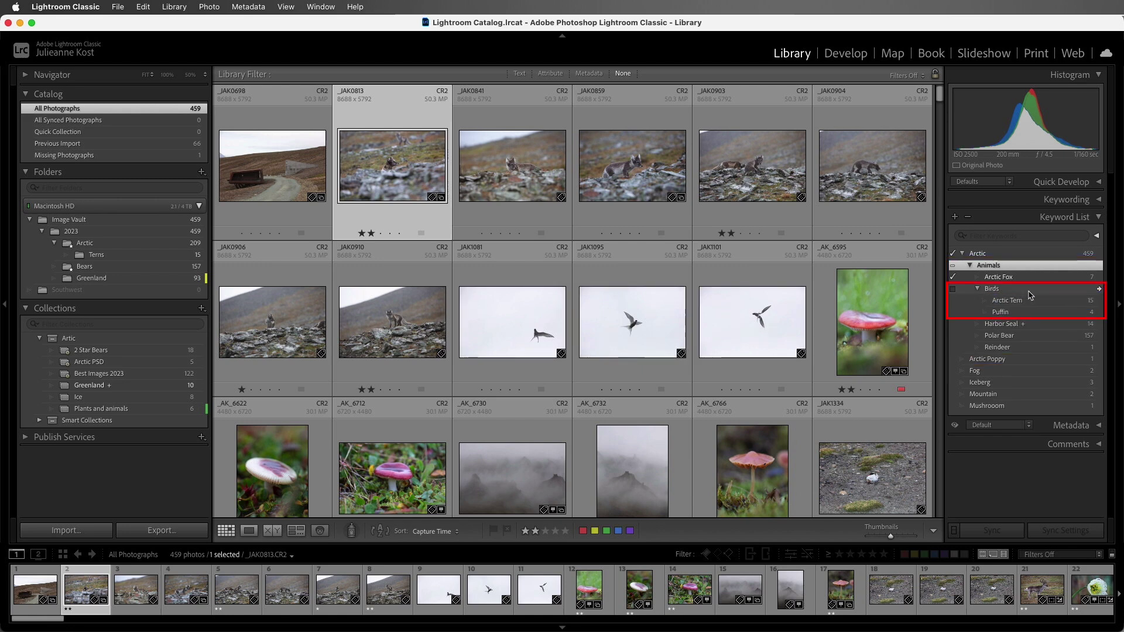
Step: Select _JAK1334, _JAK1340 and _JAK1341 and tag them with the Arctic Tern keyword
{"action": "left_click", "coordinate": [1024, 200]}
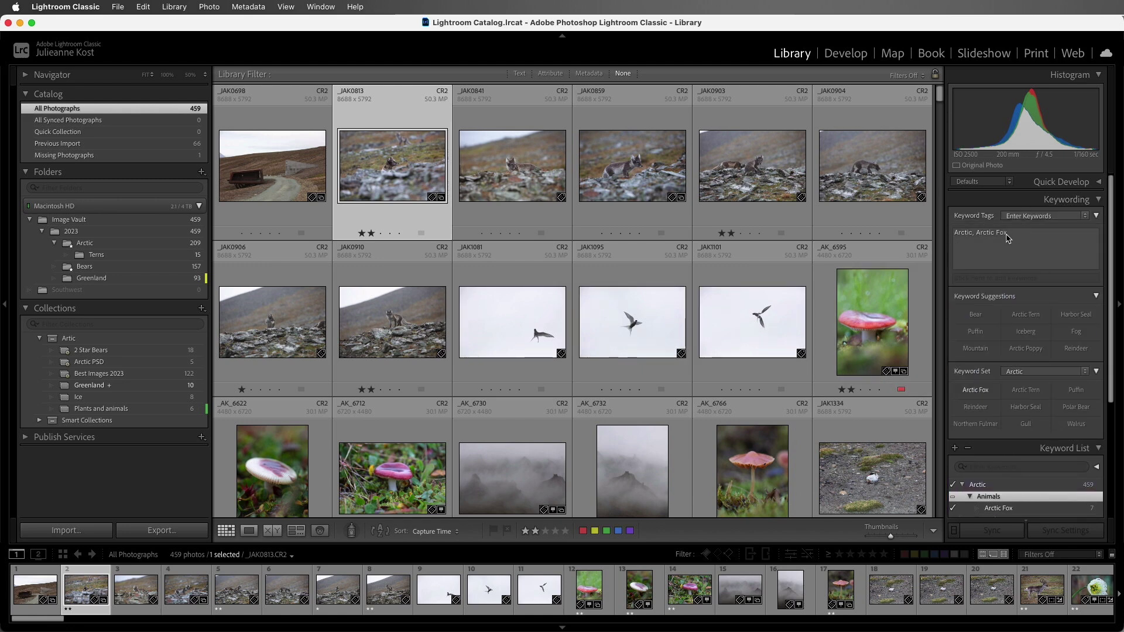
{"action": "scroll", "coordinate": [825, 159], "scroll_direction": "down", "scroll_amount": 4}
{"action": "scroll", "coordinate": [826, 159], "scroll_direction": "down", "scroll_amount": 1}
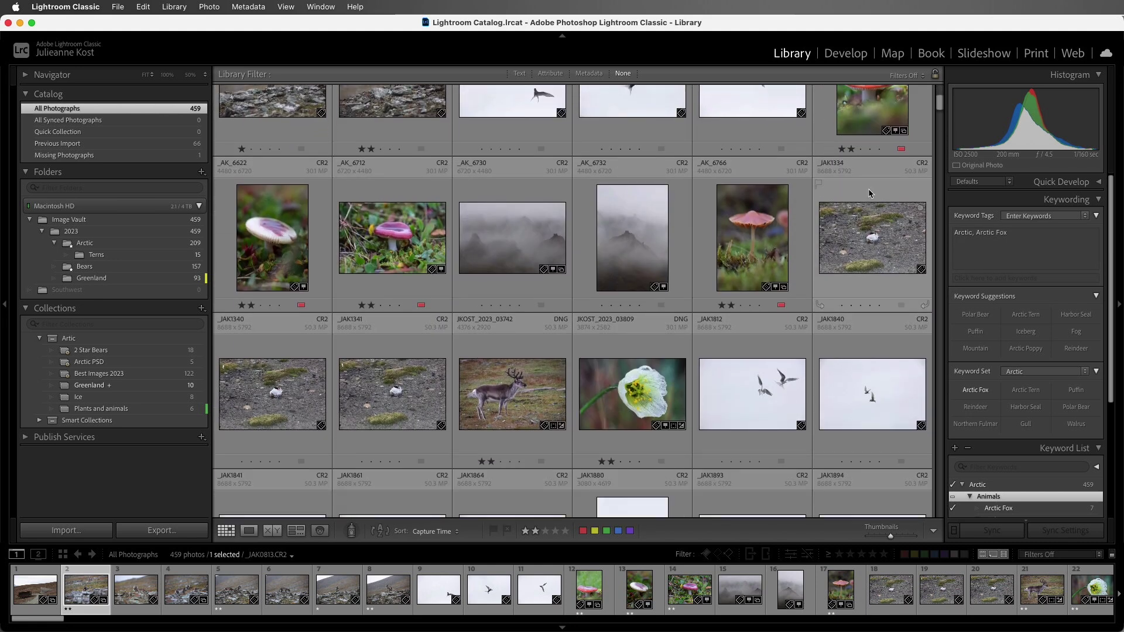
{"action": "left_click", "coordinate": [871, 253]}
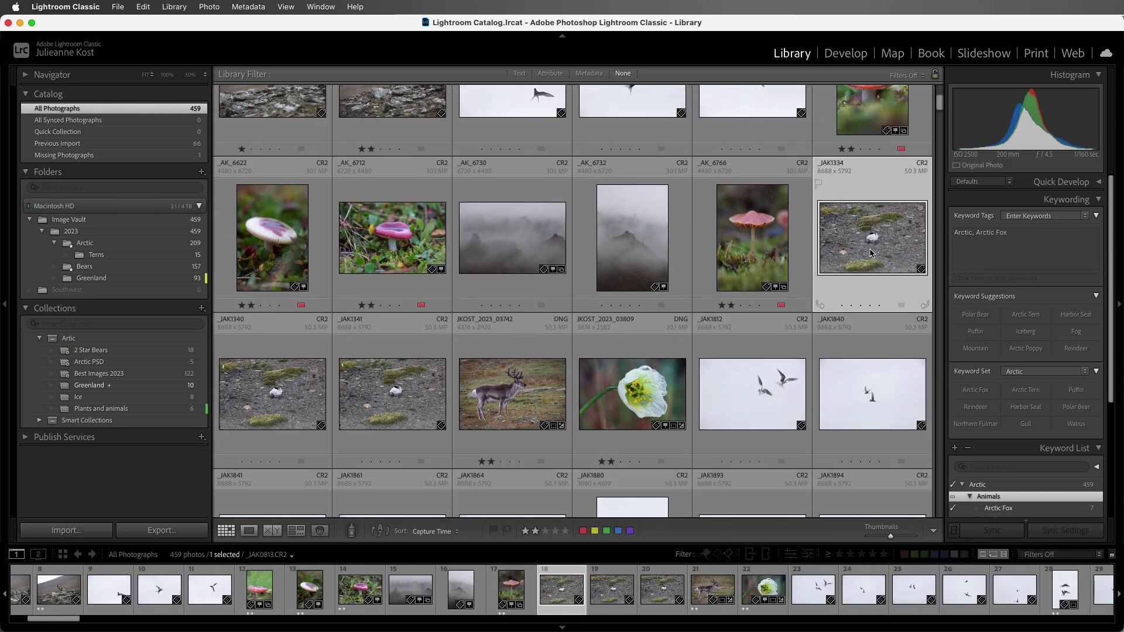
{"action": "left_click", "coordinate": [414, 414], "text": "shift"}
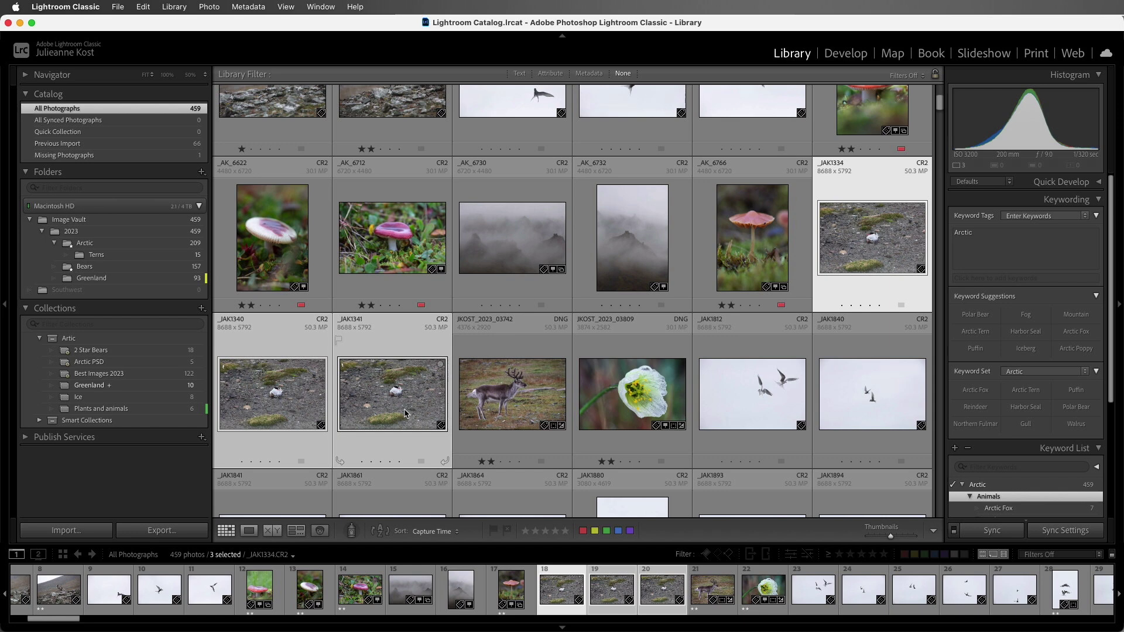
{"action": "scroll", "coordinate": [992, 420], "scroll_direction": "down", "scroll_amount": 3}
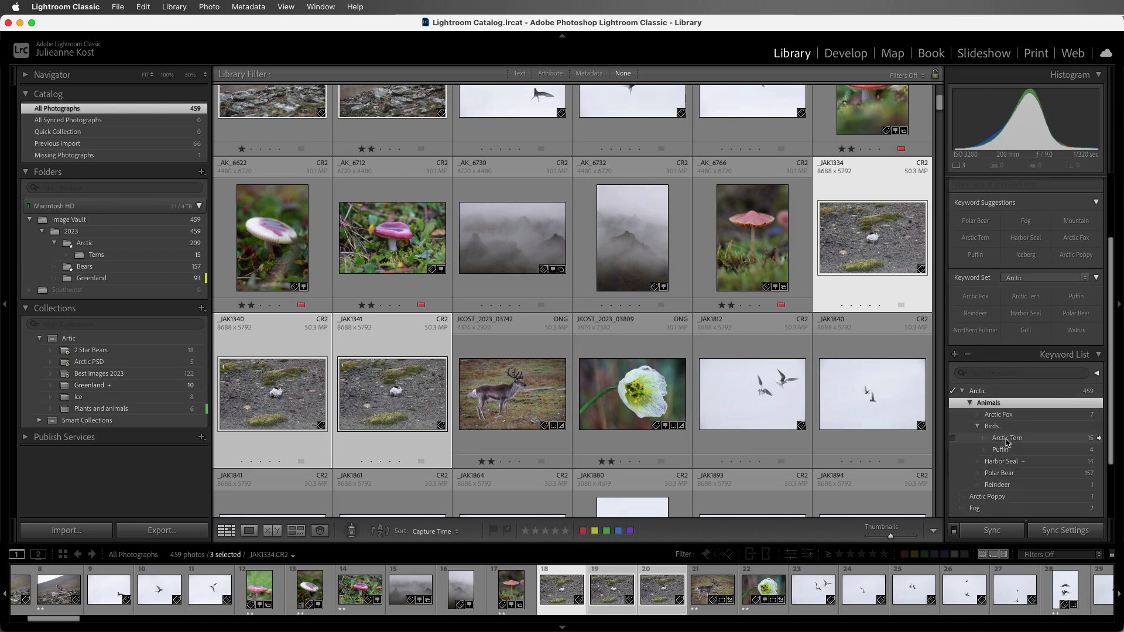
{"action": "left_click_drag", "start_coordinate": [1008, 439], "coordinate": [418, 403]}
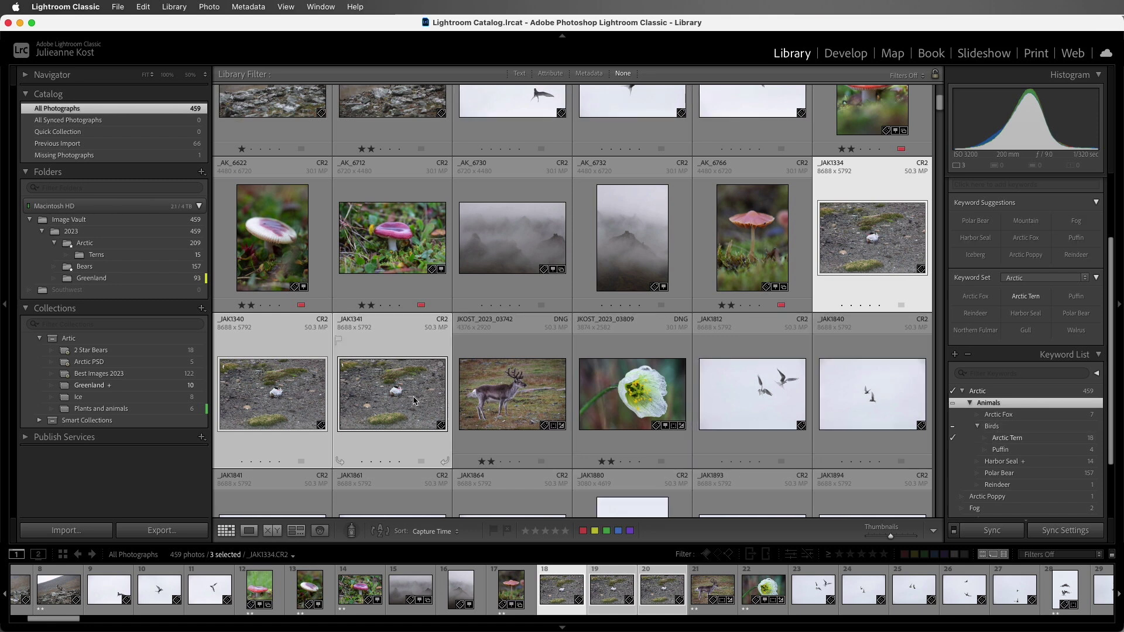
Step: Collapse the Keyword Set and Keyword Suggestions sections of the Keywording panel
{"action": "left_click", "coordinate": [1095, 278]}
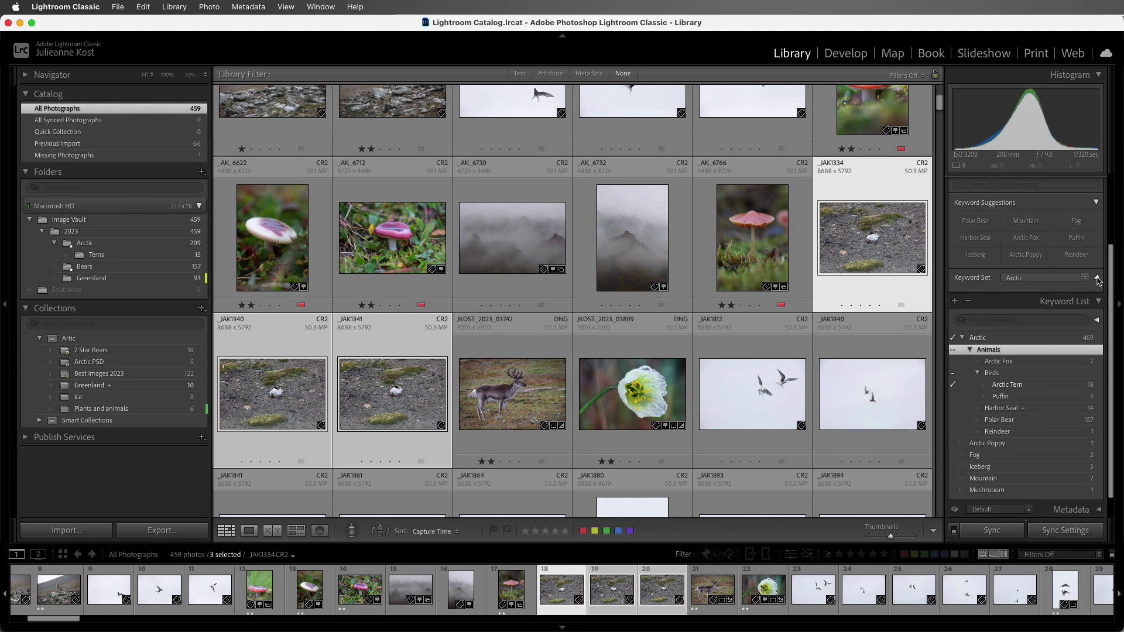
{"action": "left_click", "coordinate": [1095, 202]}
{"action": "scroll", "coordinate": [1067, 246], "scroll_direction": "up", "scroll_amount": 3}
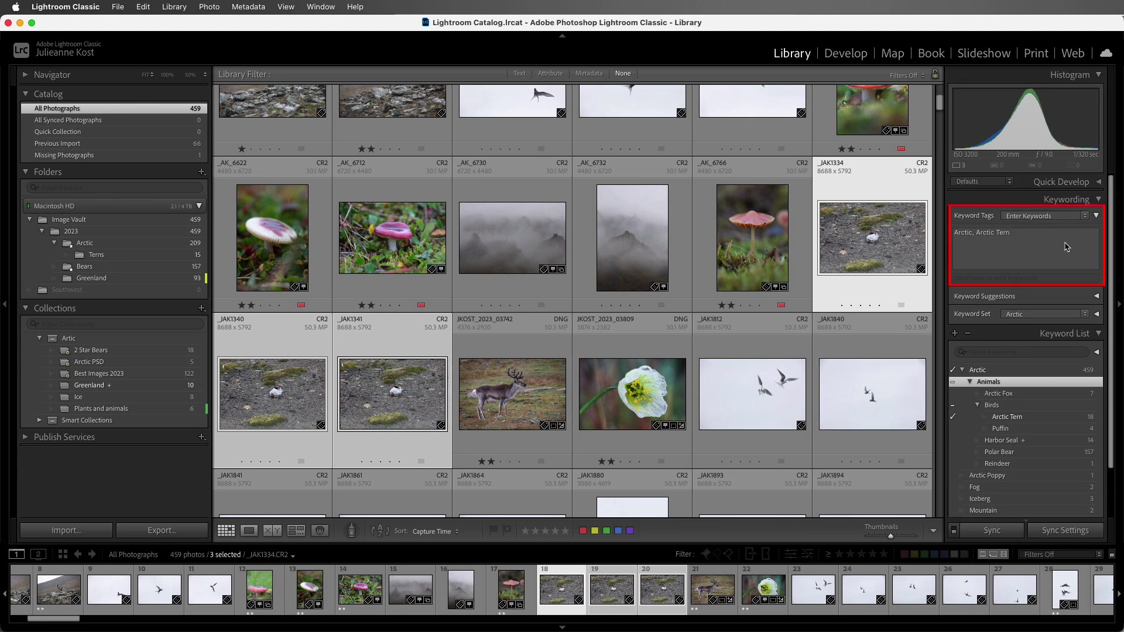
Step: Set the Keywording panel's Keyword Tags popup to Keywords & Containing Keywords
{"action": "left_click", "coordinate": [1085, 217]}
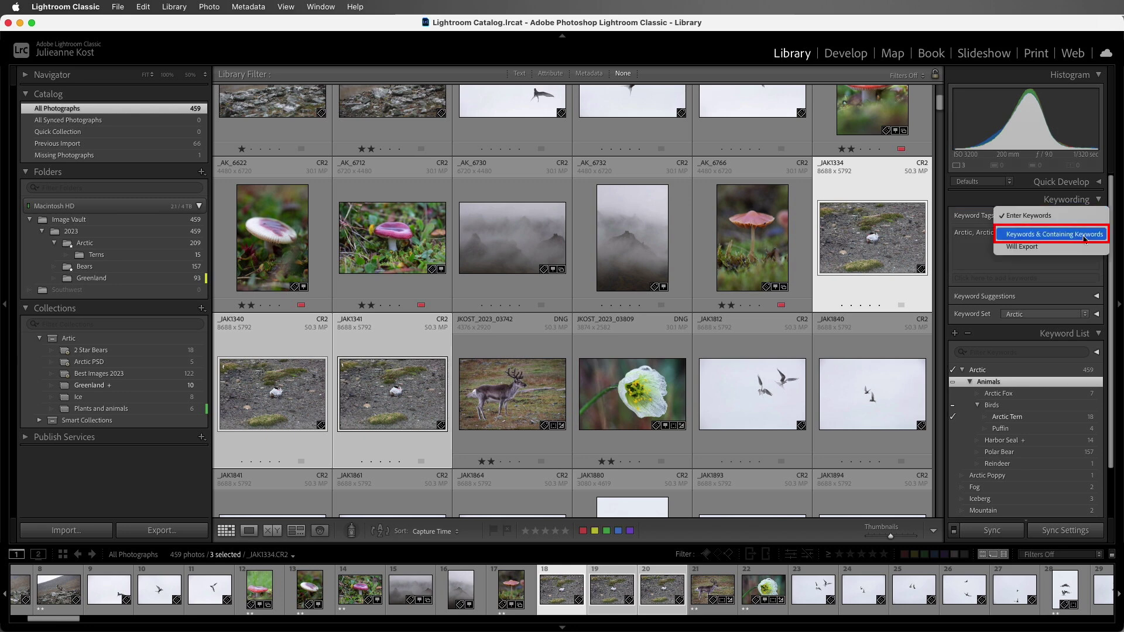
{"action": "left_click", "coordinate": [1084, 238]}
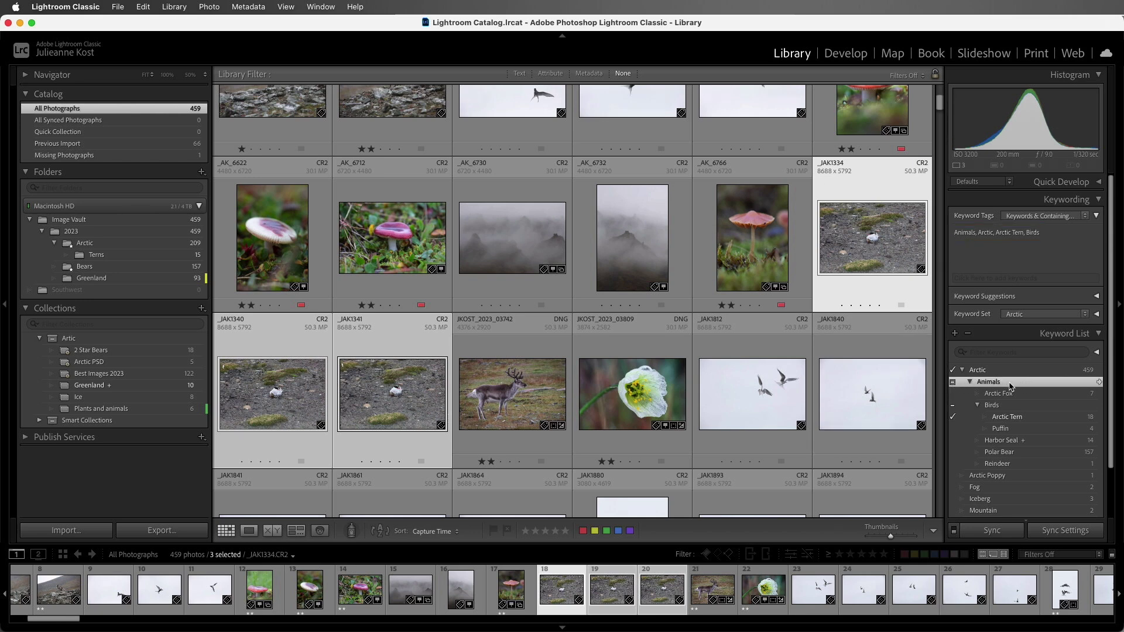
Step: Turn off Include on Export for the Animals keyword, then switch to SimpleKeywordNotes.txt in TextEdit
{"action": "double_click", "coordinate": [1021, 383]}
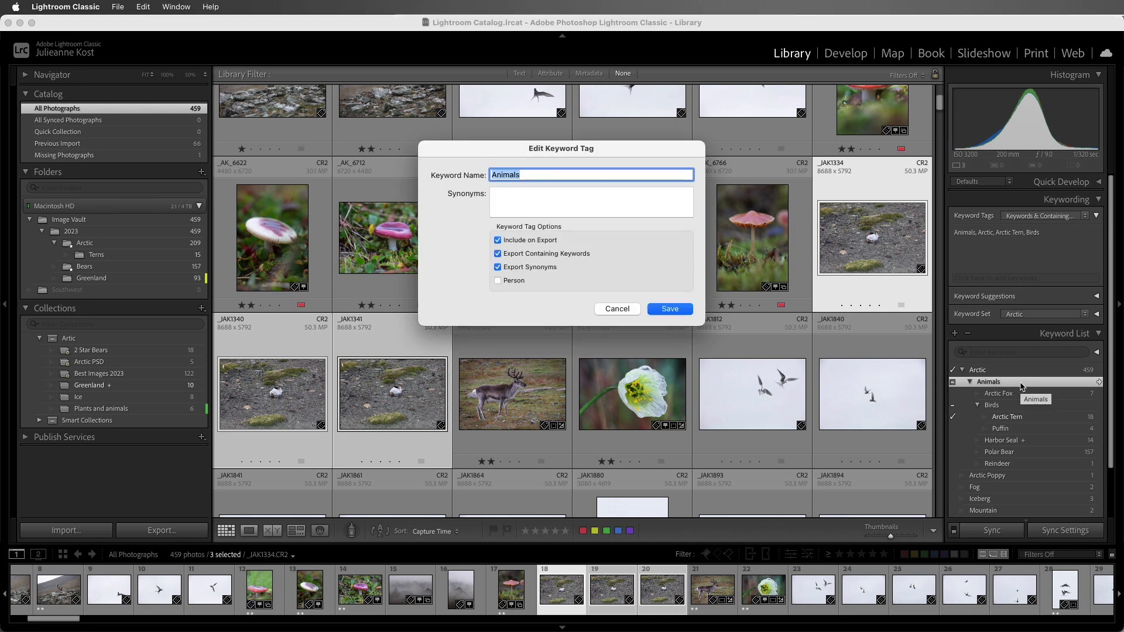
{"action": "left_click", "coordinate": [498, 240]}
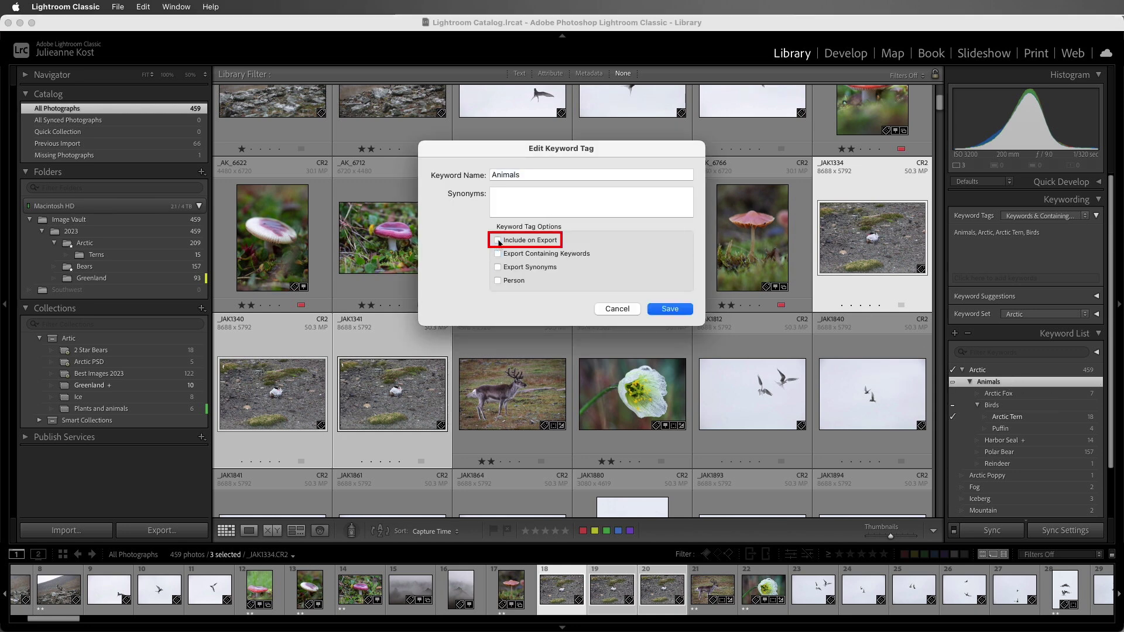
{"action": "left_click", "coordinate": [498, 253]}
{"action": "left_click", "coordinate": [498, 267]}
{"action": "left_click", "coordinate": [683, 312]}
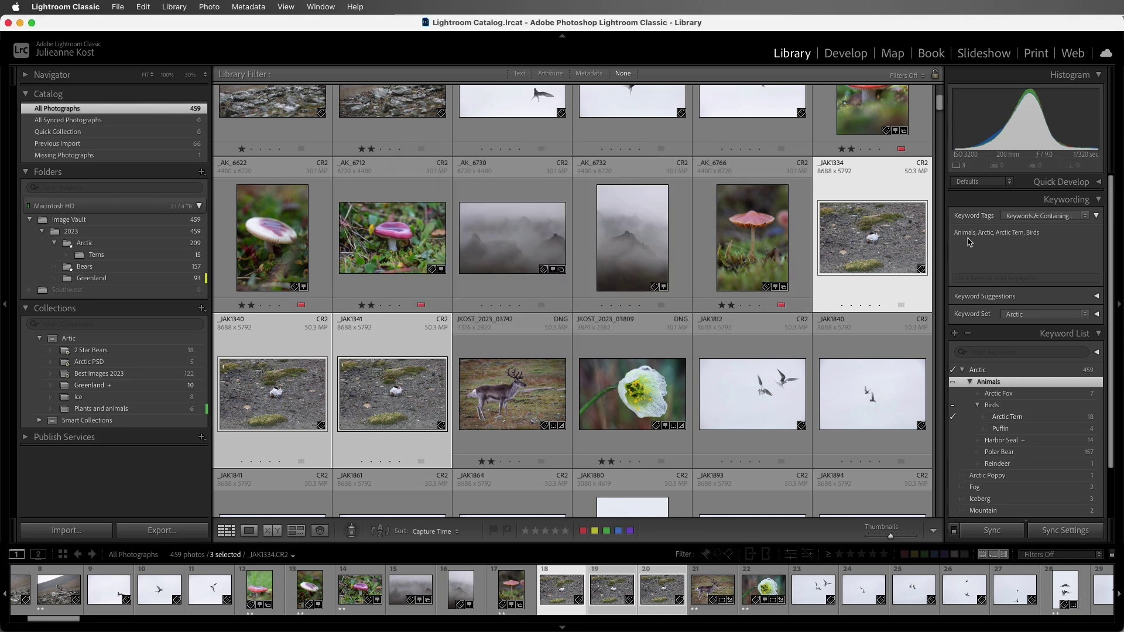
{"action": "scroll", "coordinate": [971, 252], "scroll_direction": "down", "scroll_amount": 2}
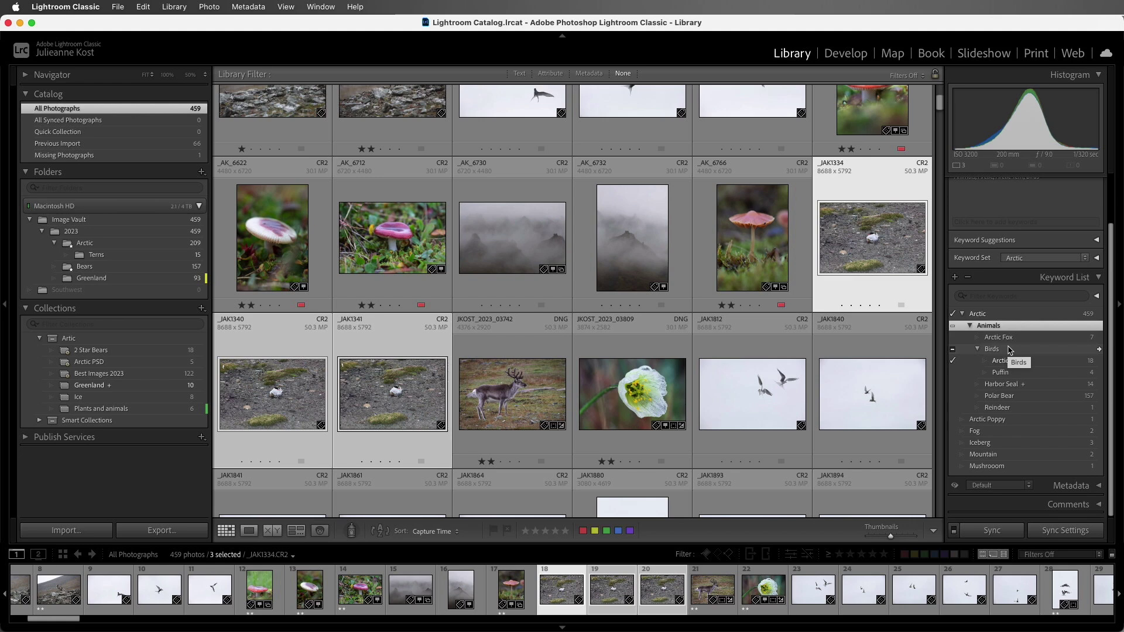
{"action": "key", "text": "super+Tab"}
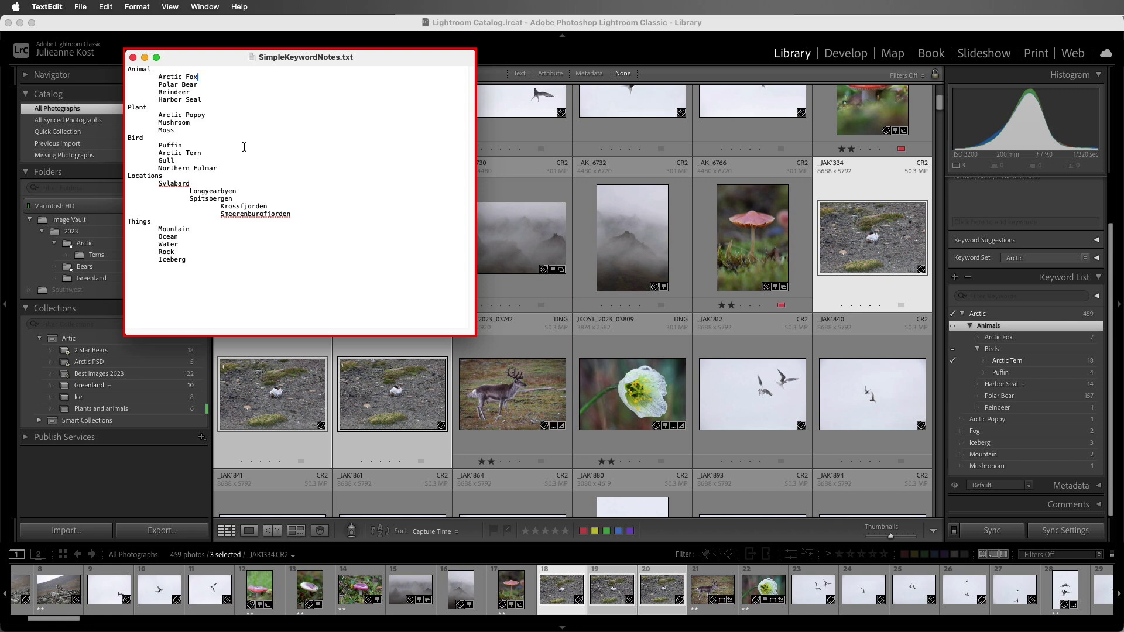
Step: Hide the TextEdit keyword notes to return to the Lightroom Classic Library grid
{"action": "key", "text": "super+Tab"}
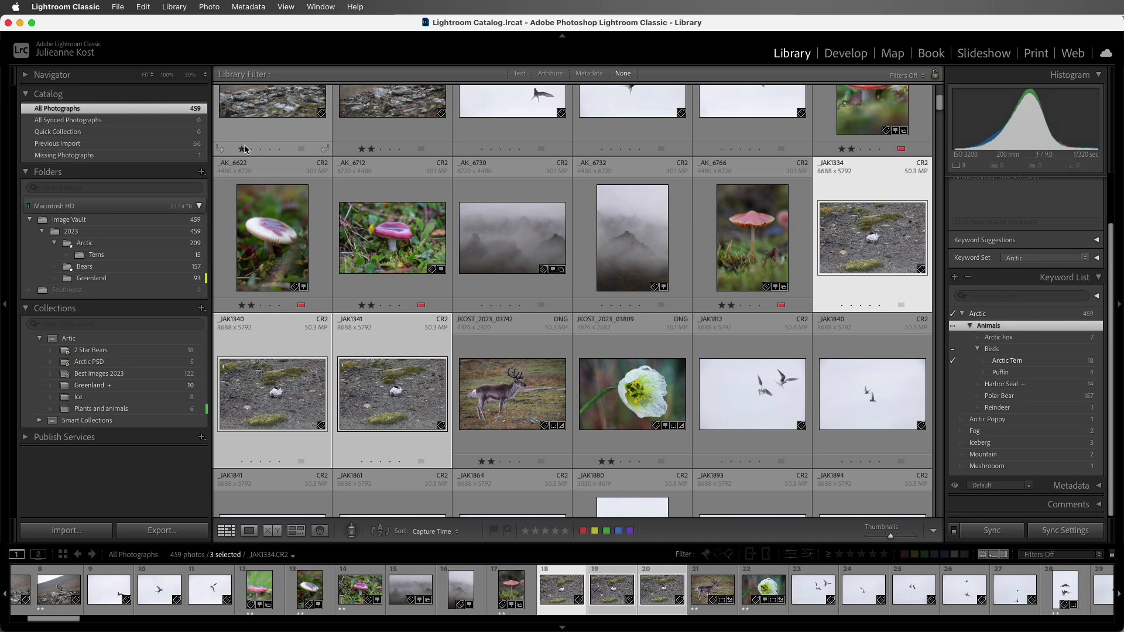
{"action": "left_click", "coordinate": [261, 7]}
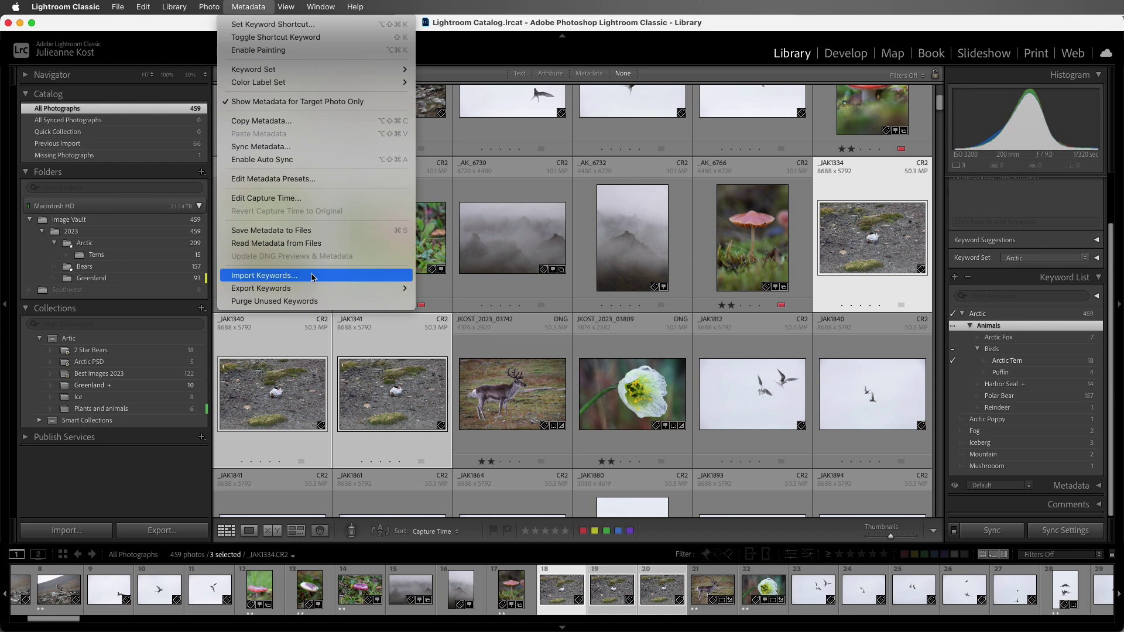
{"action": "mouse_move", "coordinate": [315, 292]}
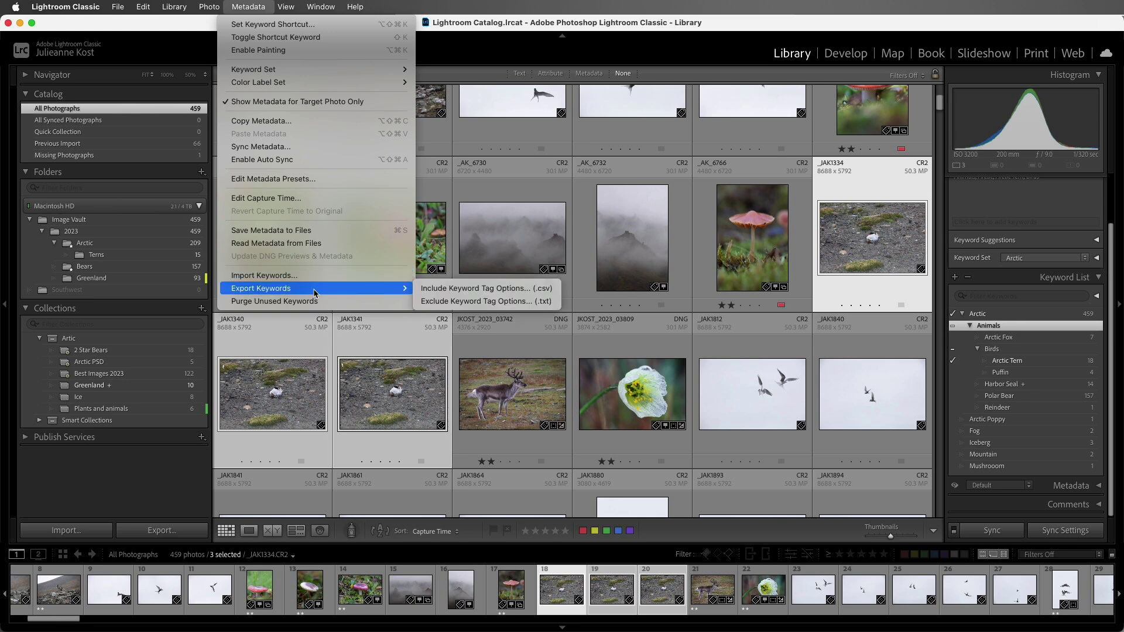
{"action": "left_click", "coordinate": [489, 258]}
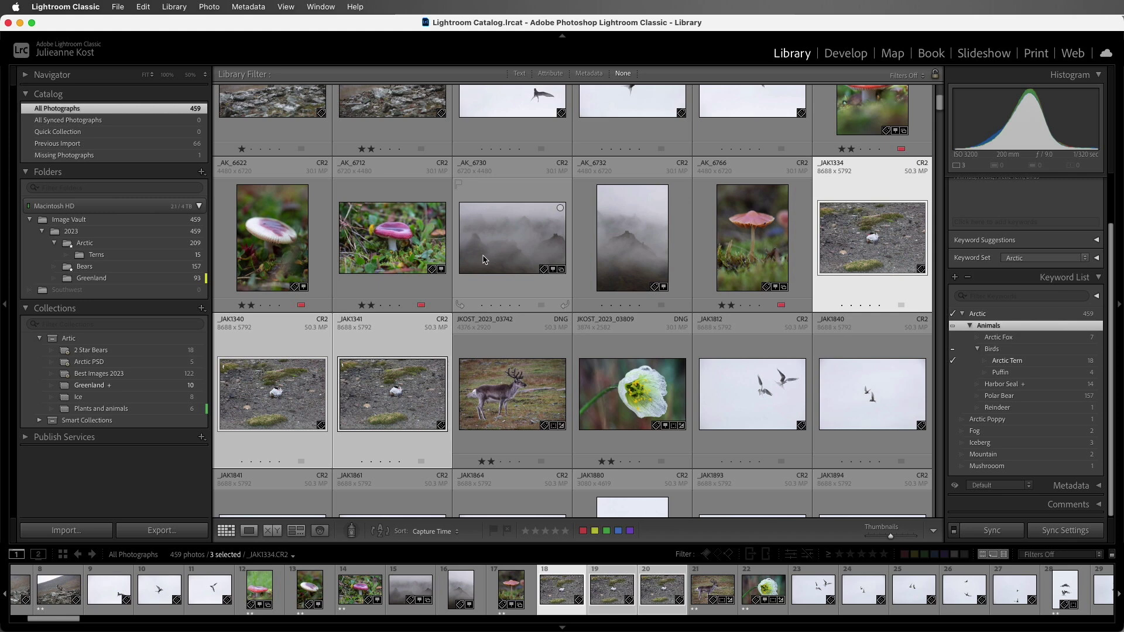
Step: Select the pink mushroom, white flower and _JAK0910 photos and apply a new 'Portfolio' keyword
{"action": "left_click", "coordinate": [409, 247]}
{"action": "left_click", "coordinate": [656, 379], "text": "super"}
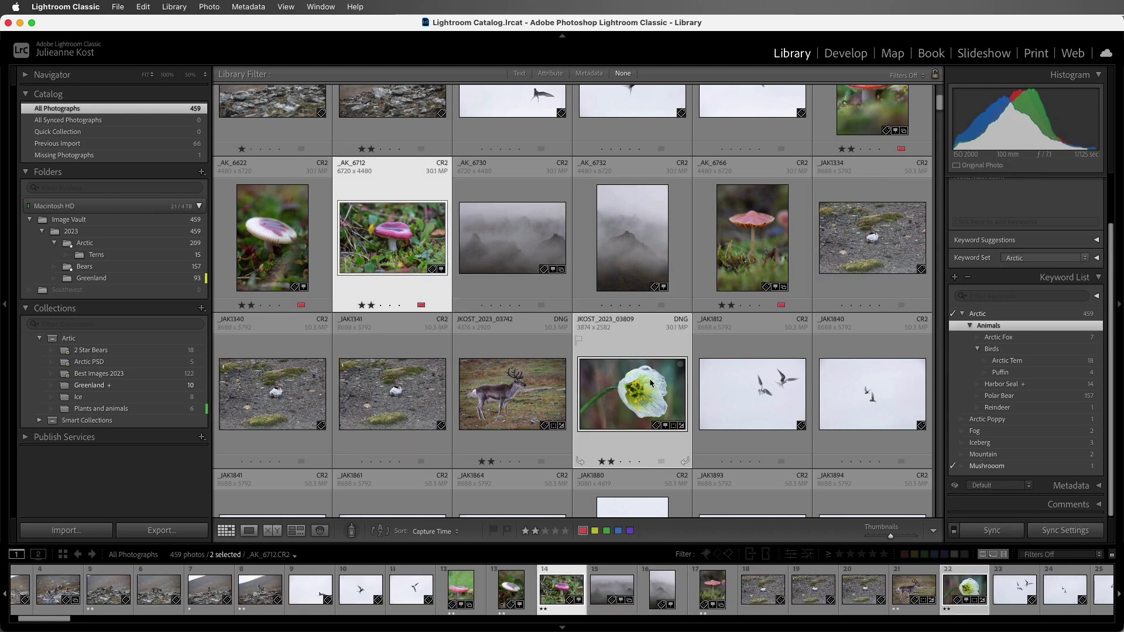
{"action": "scroll", "coordinate": [656, 380], "scroll_direction": "up", "scroll_amount": 5}
{"action": "left_click", "coordinate": [393, 313], "text": "super"}
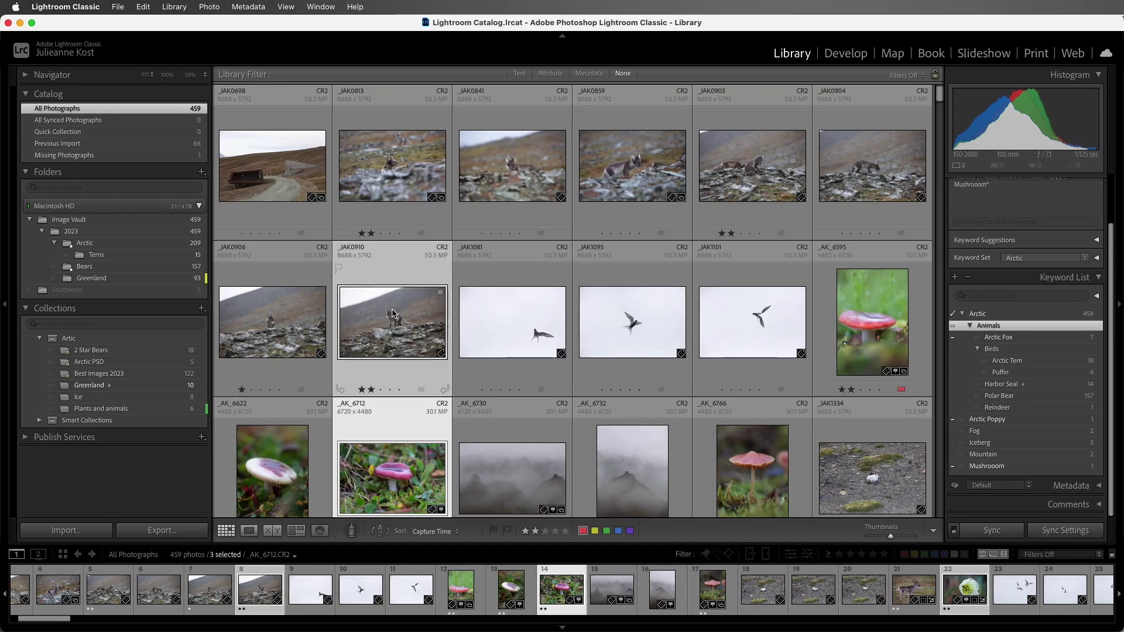
{"action": "key", "text": "super+k"}
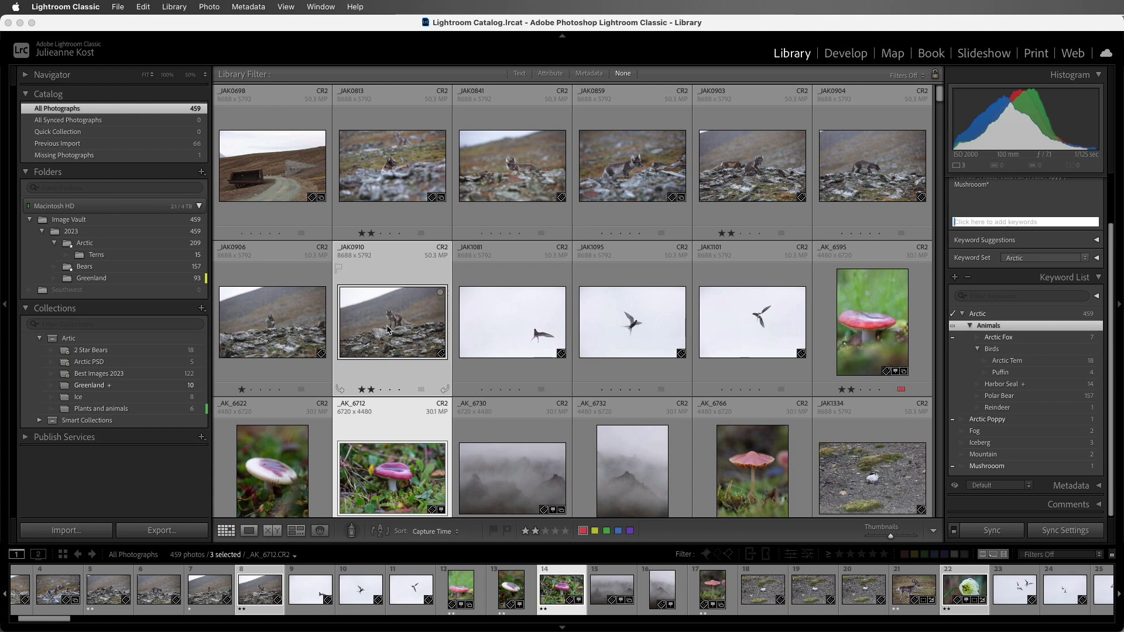
{"action": "type", "text": "Port"}
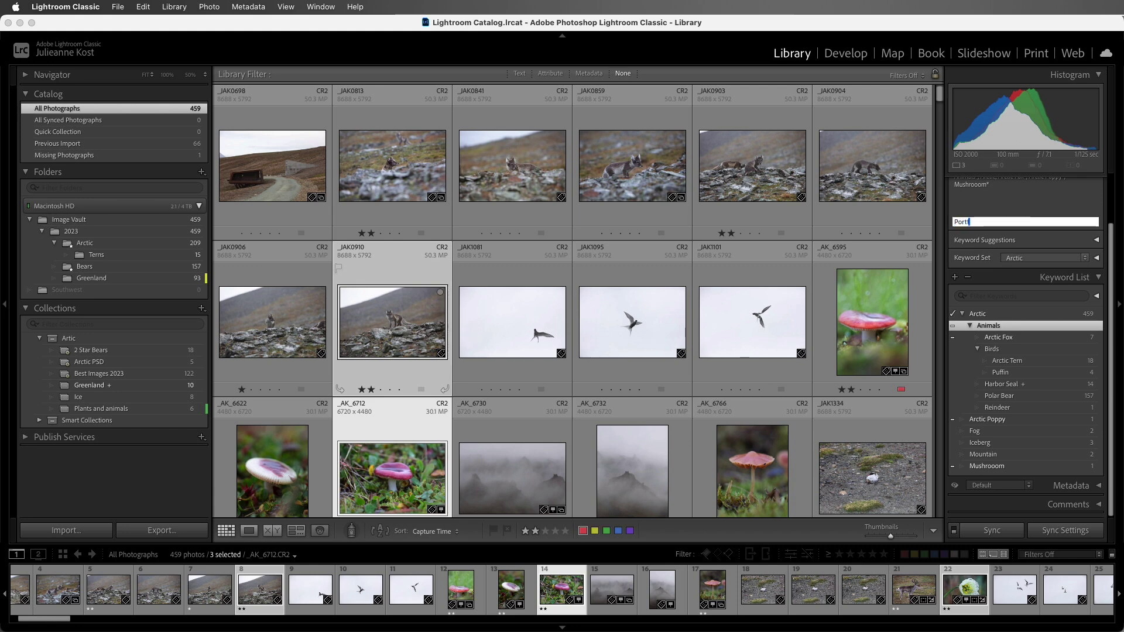
{"action": "type", "text": "folio"}
{"action": "key", "text": "Return"}
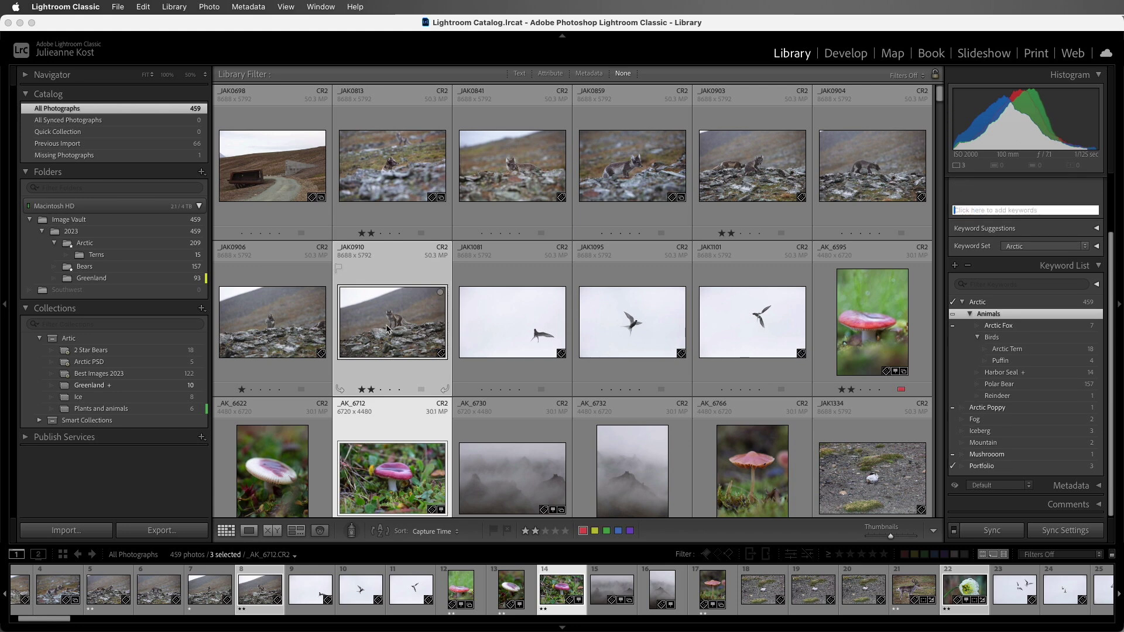
Step: Create a smart collection named 'Portfolio' with the rule Keywords contains 'Portfolio'
{"action": "left_click", "coordinate": [202, 310]}
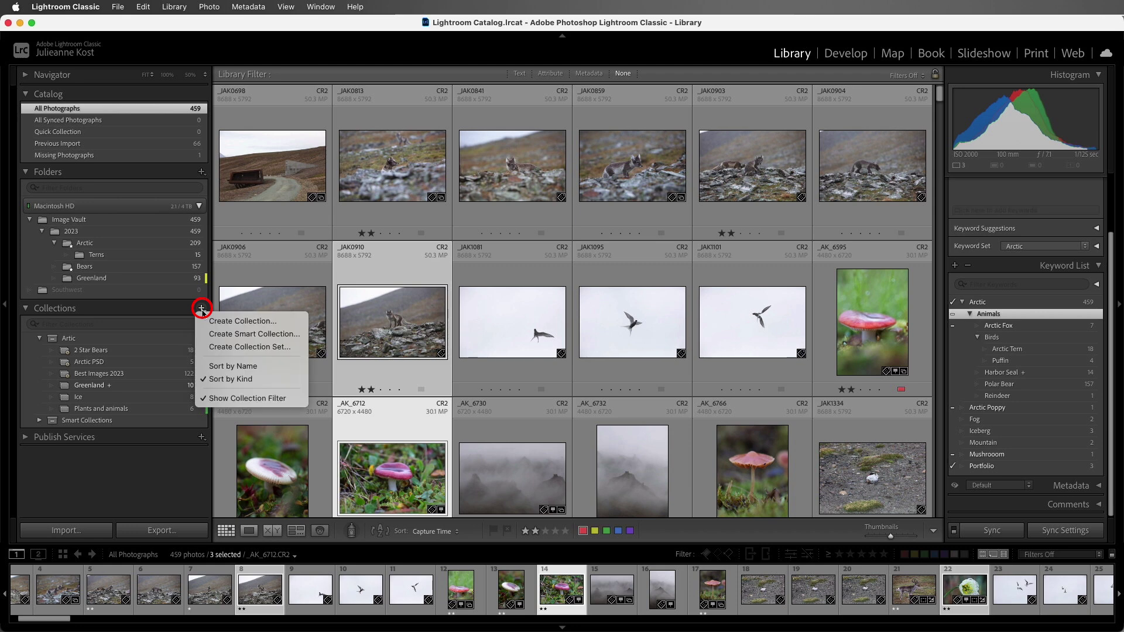
{"action": "left_click", "coordinate": [278, 338]}
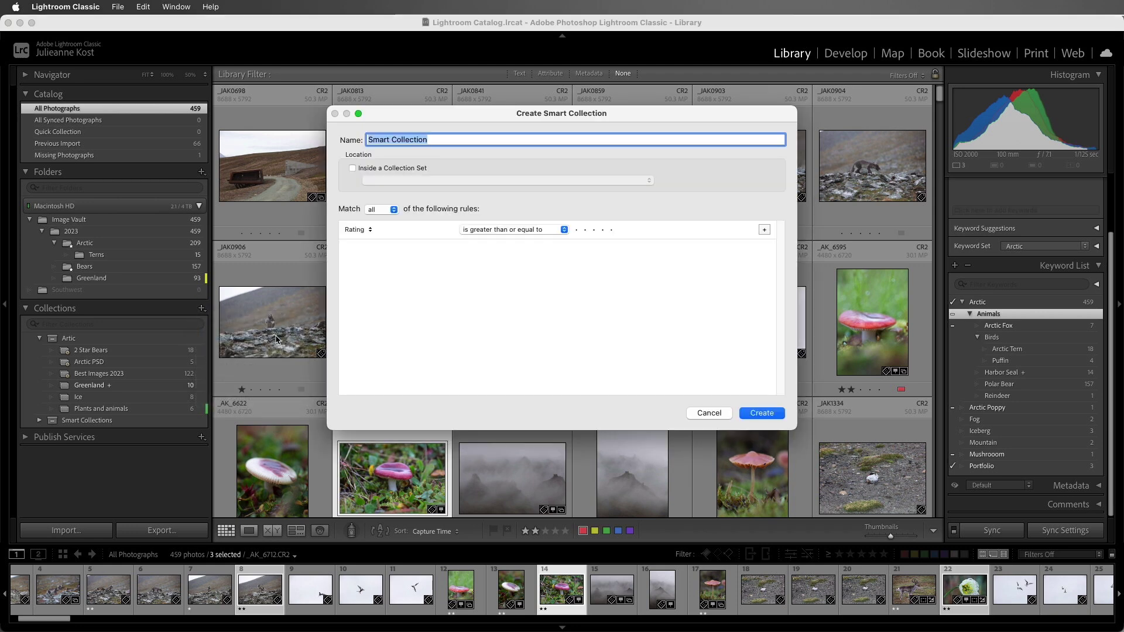
{"action": "type", "text": "Portfolio"}
{"action": "left_click", "coordinate": [357, 230]}
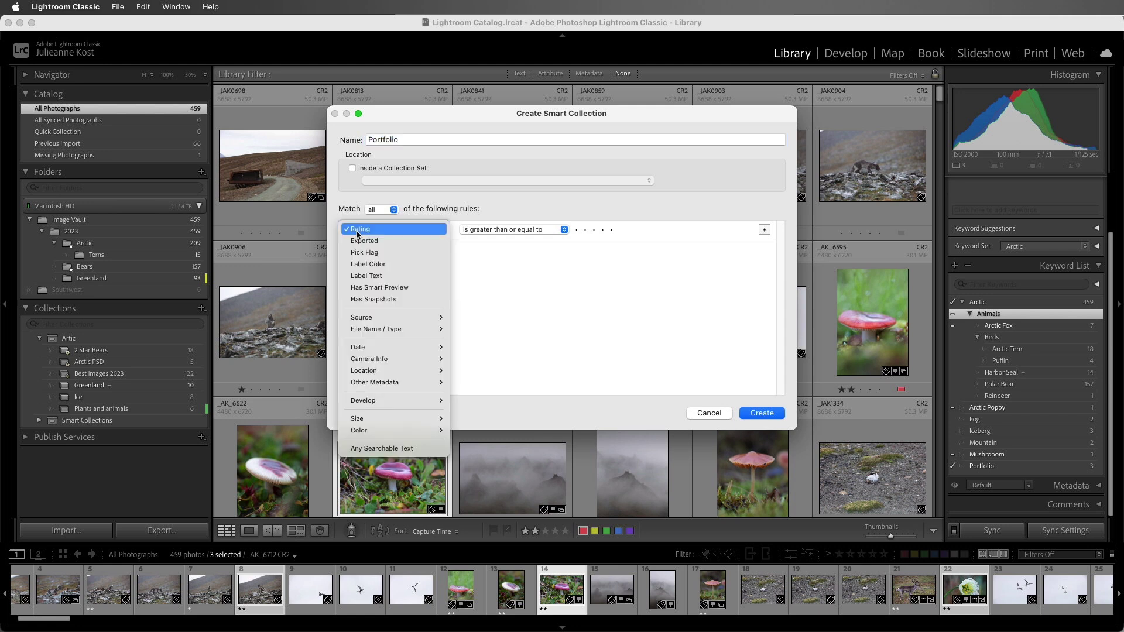
{"action": "mouse_move", "coordinate": [393, 380]}
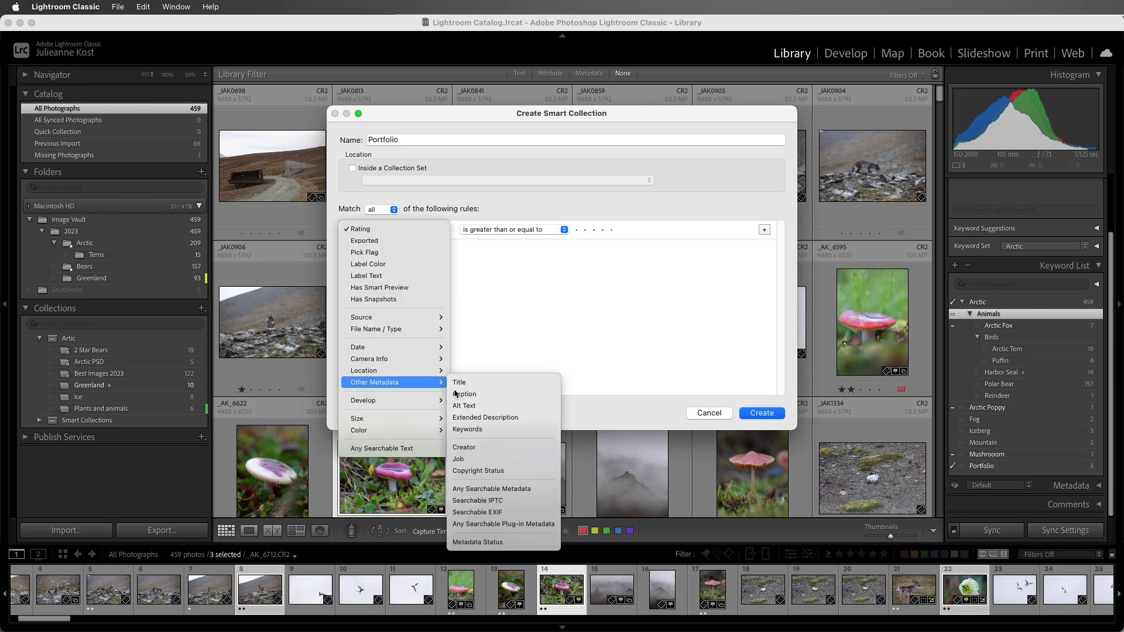
{"action": "left_click", "coordinate": [497, 431]}
{"action": "left_click", "coordinate": [584, 229]}
{"action": "type", "text": "Portfolio"}
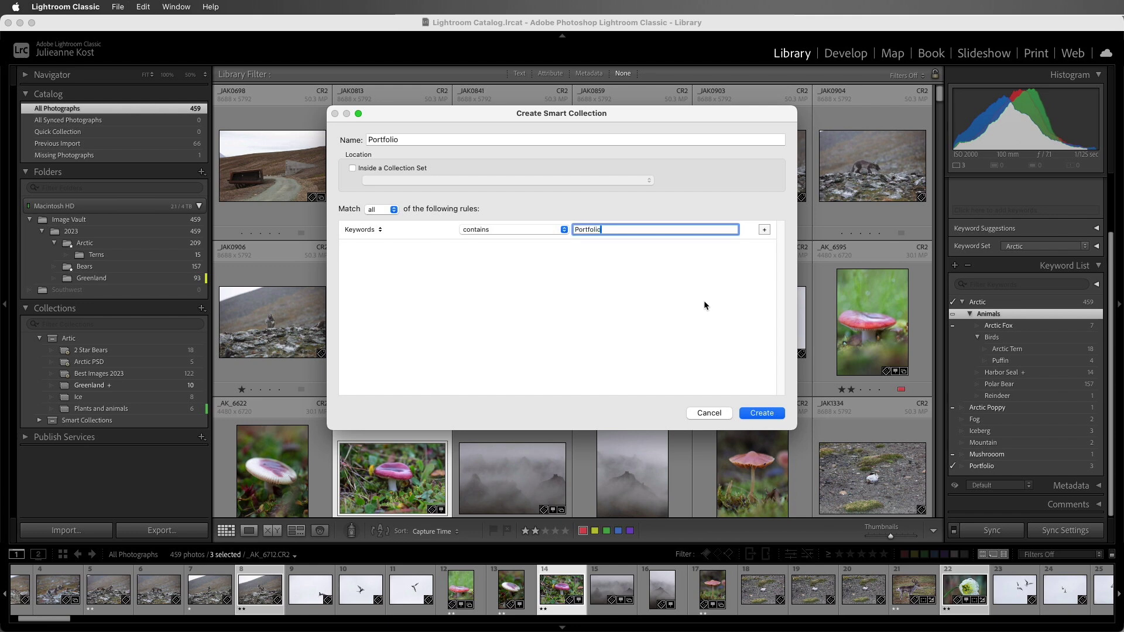
{"action": "left_click", "coordinate": [761, 413]}
Step: Tag the reindeer and puffin photos in the 2023 folder with Portfolio, then view the collection
{"action": "left_click", "coordinate": [143, 231]}
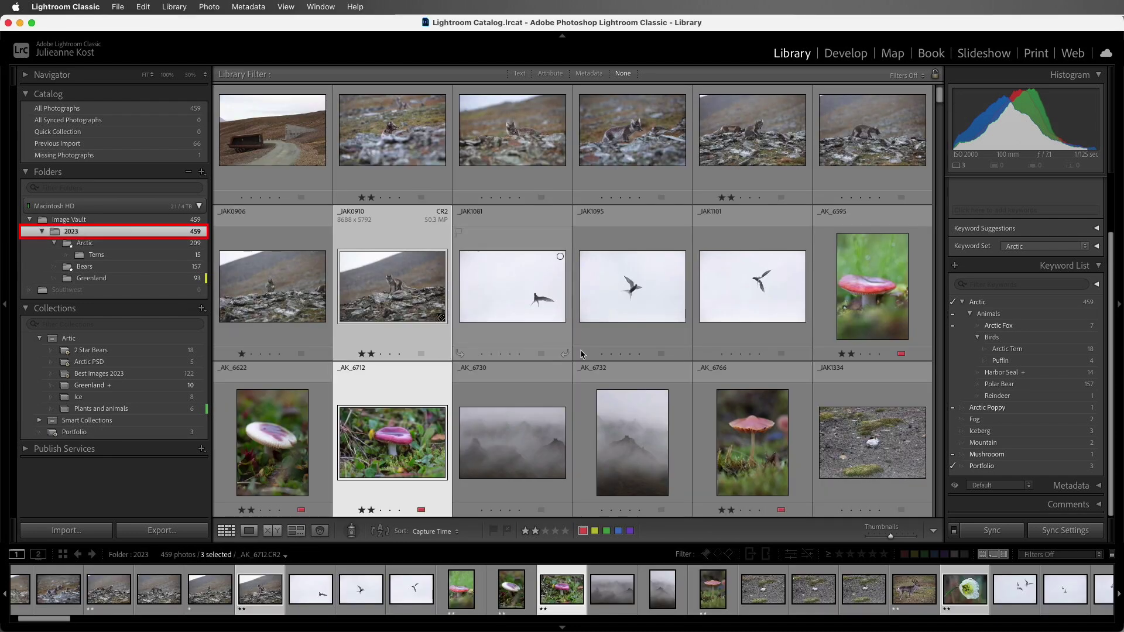
{"action": "scroll", "coordinate": [651, 367], "scroll_direction": "down", "scroll_amount": 5}
{"action": "left_click", "coordinate": [501, 303]}
{"action": "scroll", "coordinate": [500, 298], "scroll_direction": "down", "scroll_amount": 5}
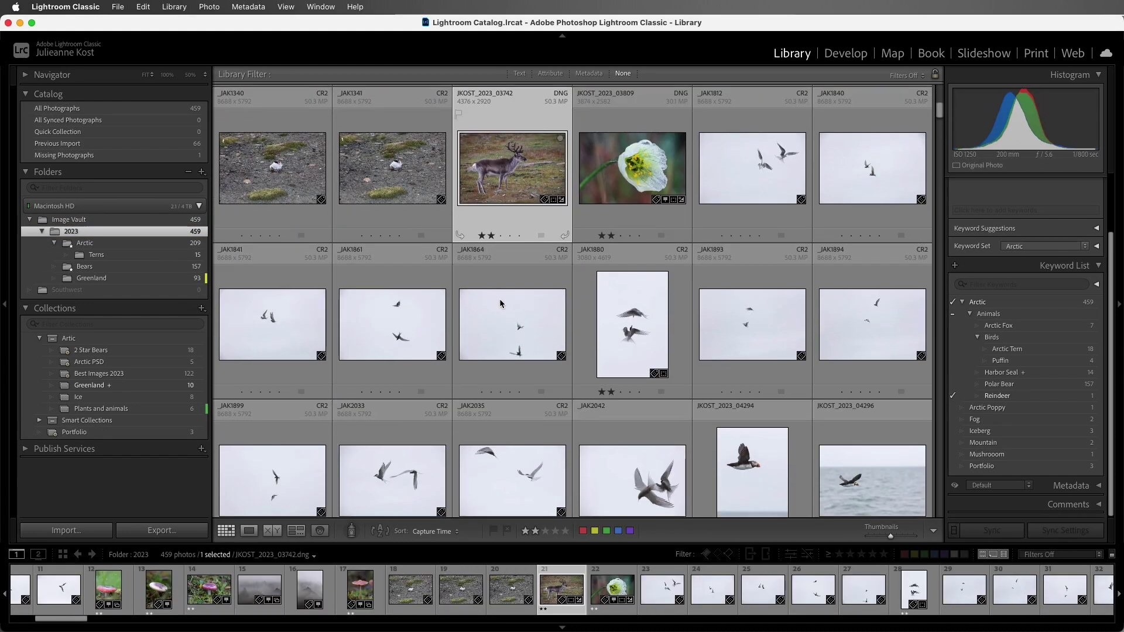
{"action": "left_click", "coordinate": [746, 305], "text": "super"}
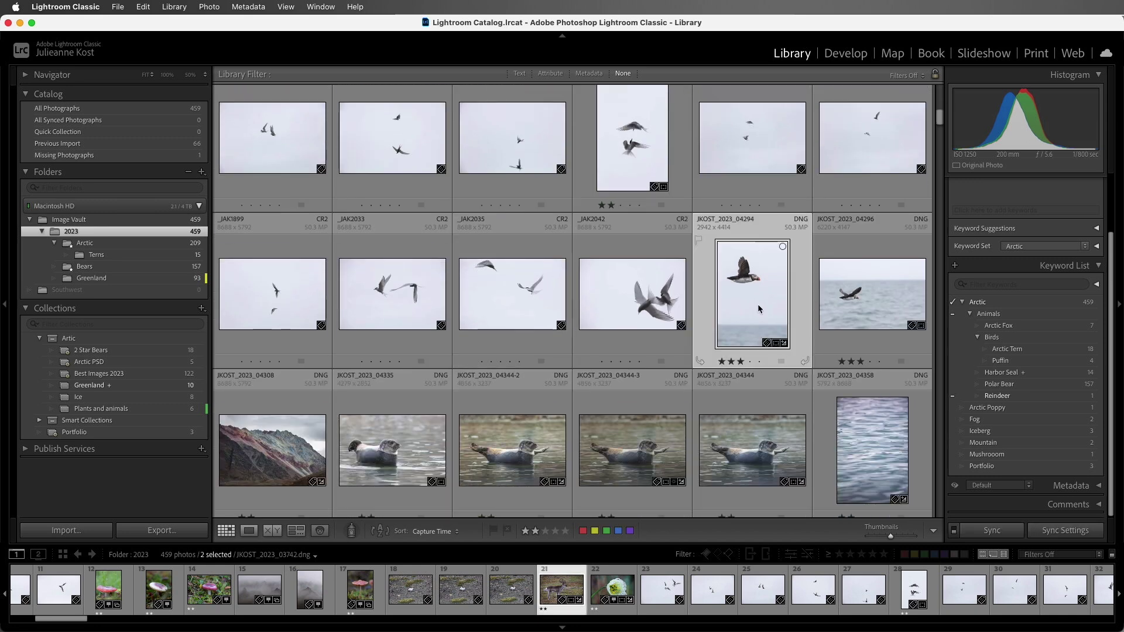
{"action": "left_click", "coordinate": [952, 466]}
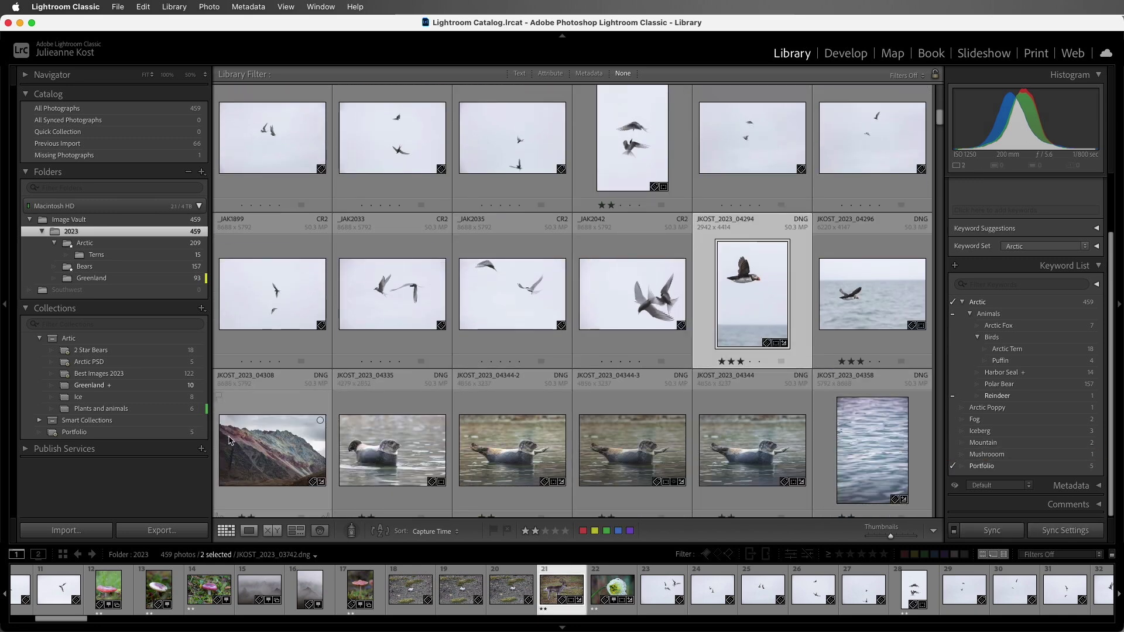
{"action": "left_click", "coordinate": [181, 434]}
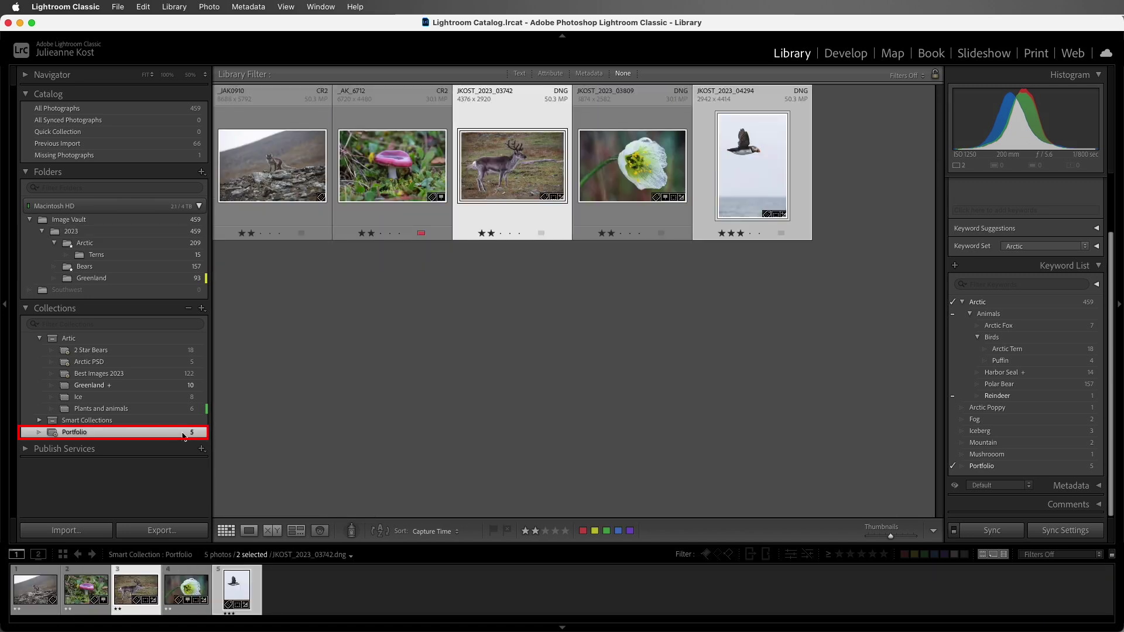
Step: Select only the reindeer photo in the Arctic folder and set Keyword Tags to Enter Keywords
{"action": "left_click", "coordinate": [135, 249]}
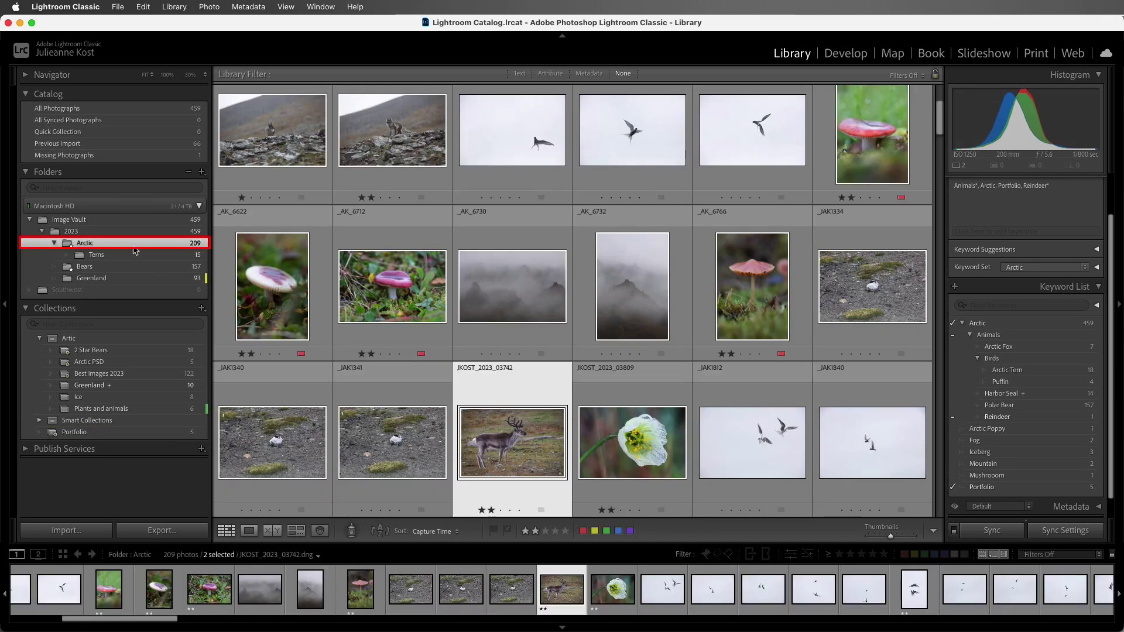
{"action": "left_click", "coordinate": [492, 437]}
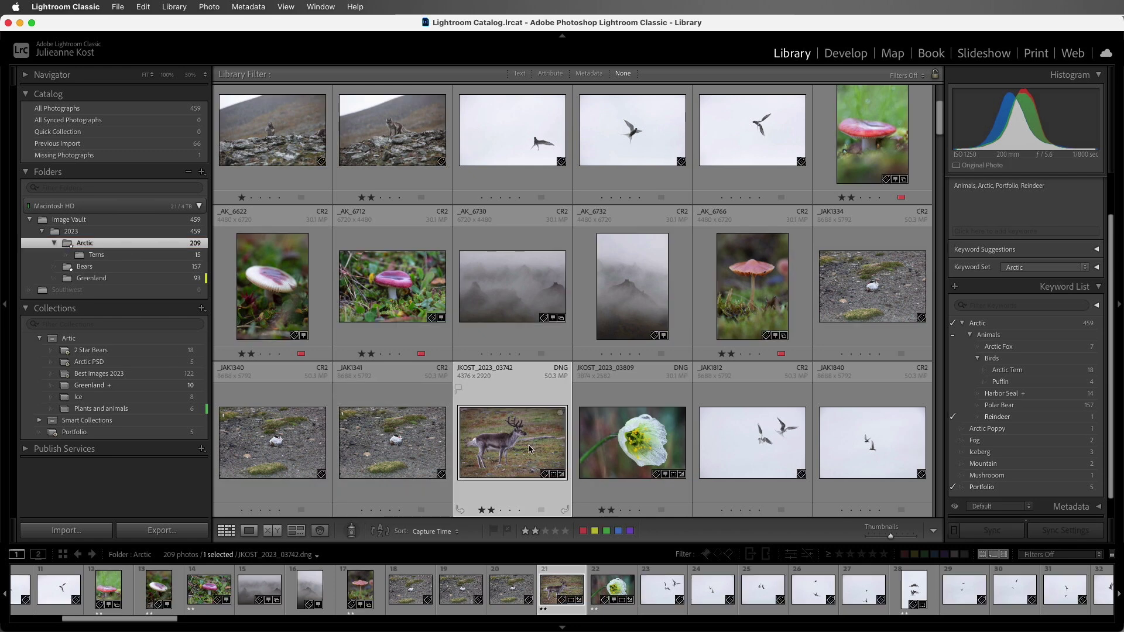
{"action": "scroll", "coordinate": [1053, 214], "scroll_direction": "up", "scroll_amount": 1}
{"action": "scroll", "coordinate": [1053, 214], "scroll_direction": "up", "scroll_amount": 2}
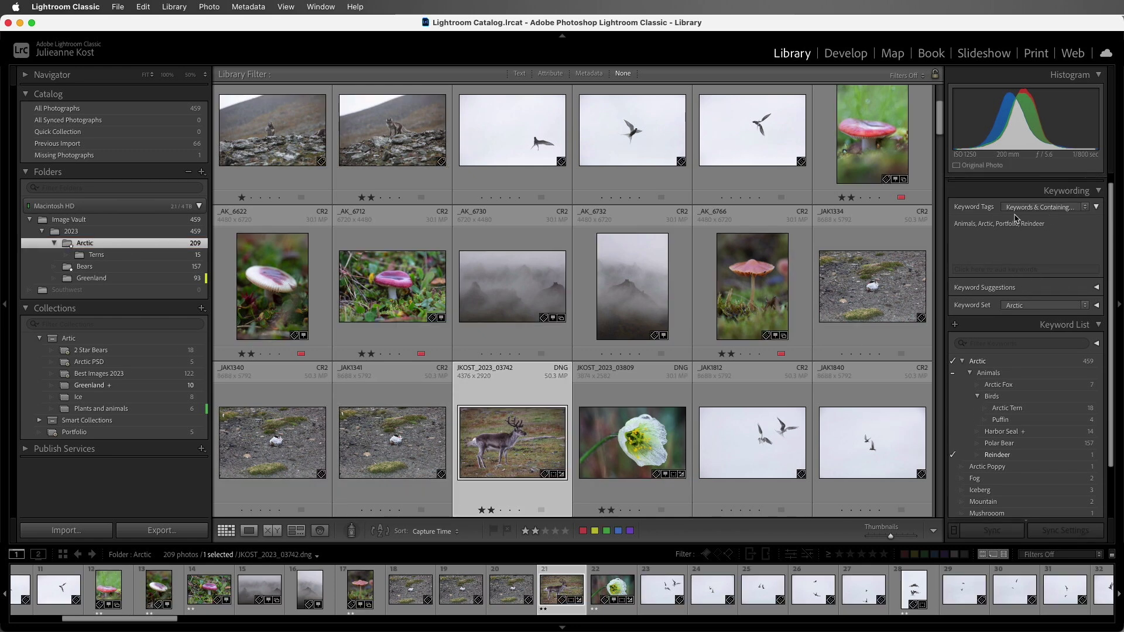
{"action": "left_click", "coordinate": [1083, 207]}
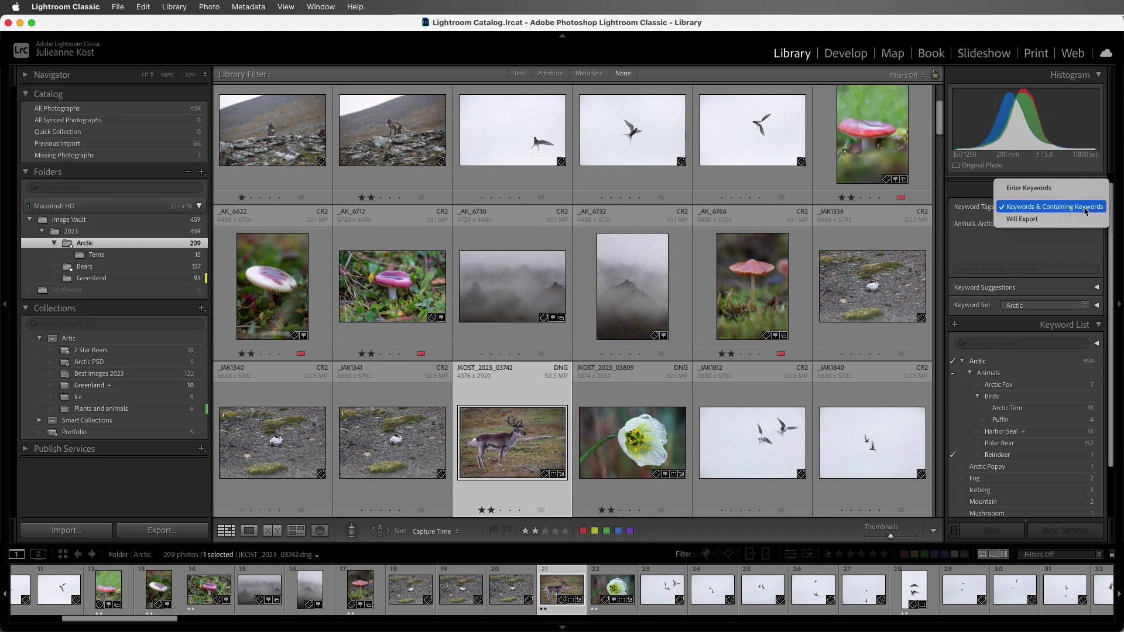
{"action": "left_click", "coordinate": [1084, 188]}
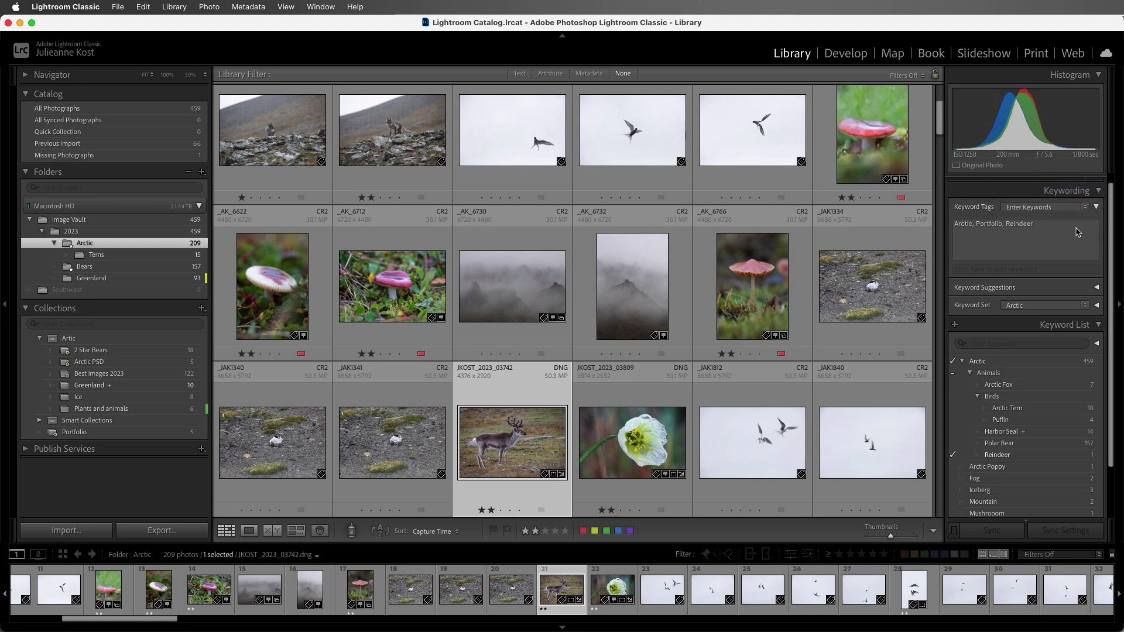
Step: Delete Reindeer from the photo's keywords, leaving Arctic and Portfolio
{"action": "left_click", "coordinate": [1053, 231]}
{"action": "left_click_drag", "start_coordinate": [1034, 224], "coordinate": [1003, 225]}
{"action": "key", "text": "BackSpace"}
{"action": "key", "text": "Return"}
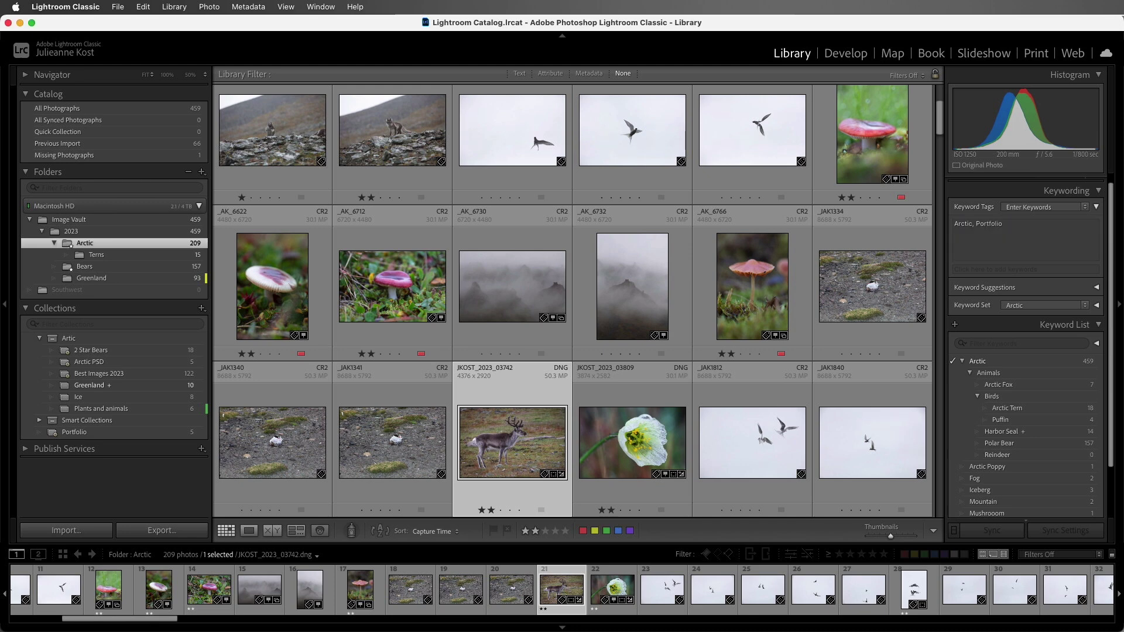
{"action": "scroll", "coordinate": [1023, 423], "scroll_direction": "down", "scroll_amount": 3}
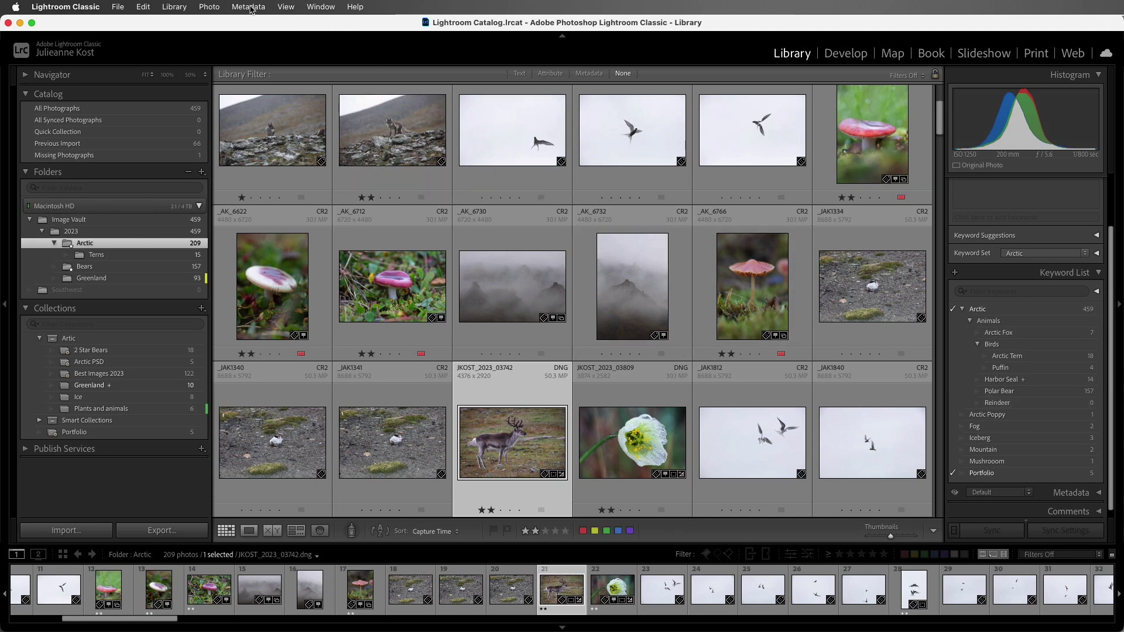
Step: Purge unused keywords, dropping Reindeer, then type ', Reindeer' back into the reindeer photo's keywords
{"action": "left_click", "coordinate": [248, 7]}
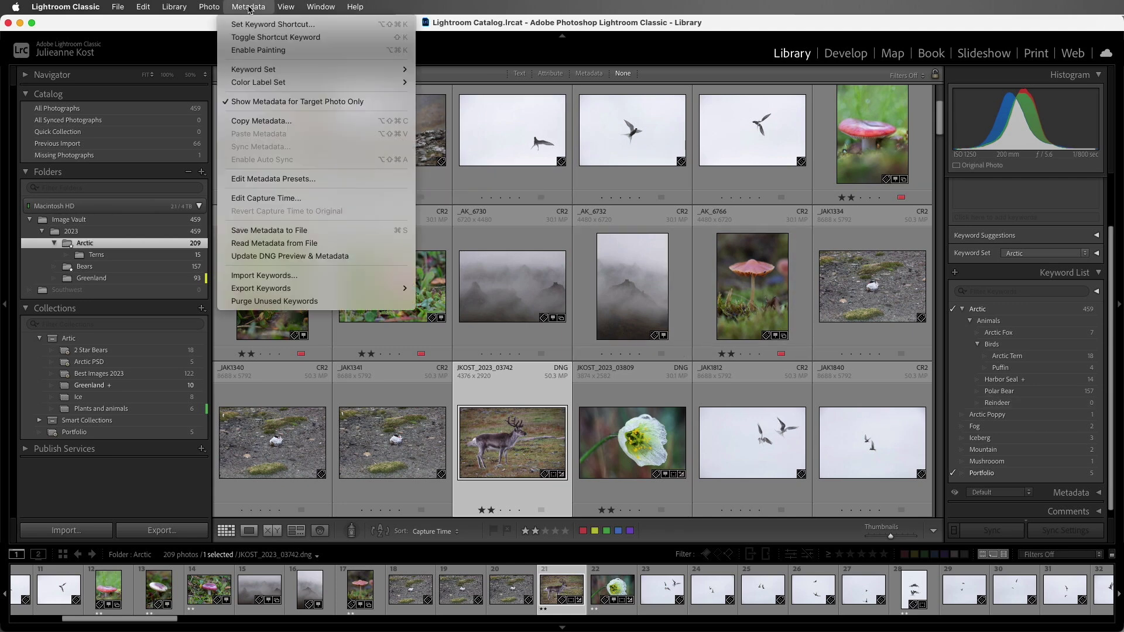
{"action": "left_click", "coordinate": [351, 306]}
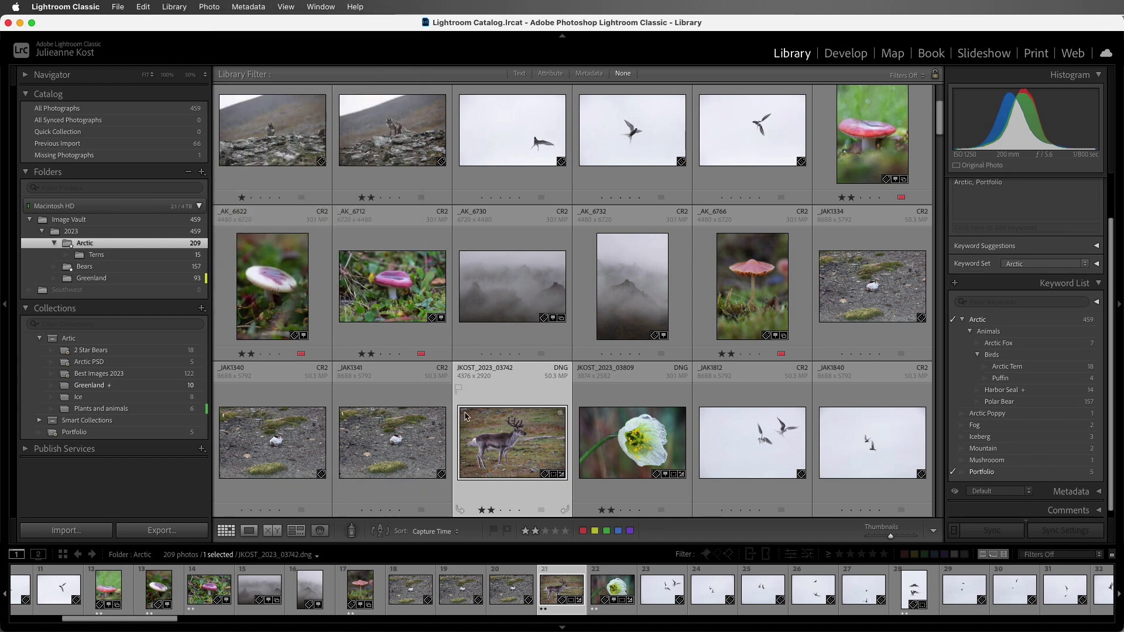
{"action": "left_click", "coordinate": [545, 475]}
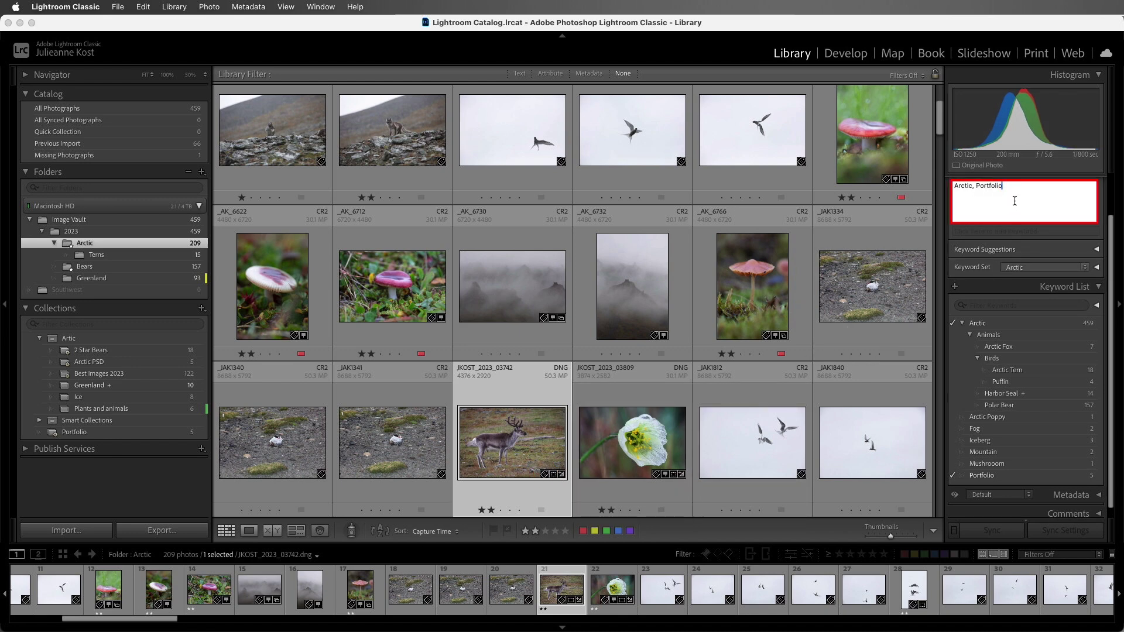
{"action": "left_click", "coordinate": [1011, 199]}
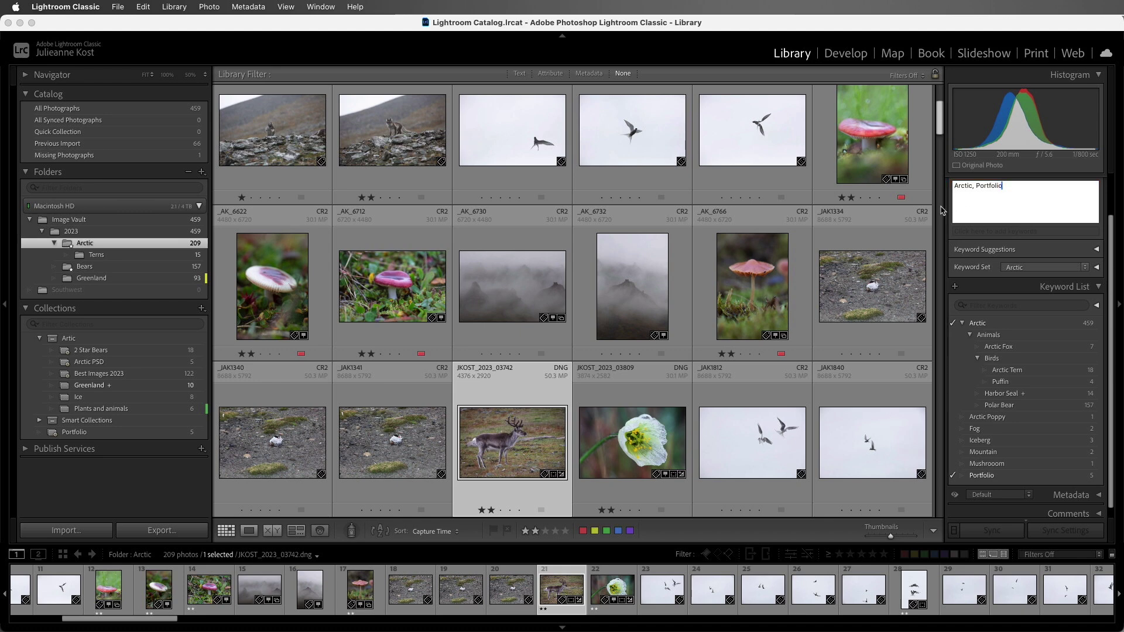
{"action": "type", "text": ", Reindeer"}
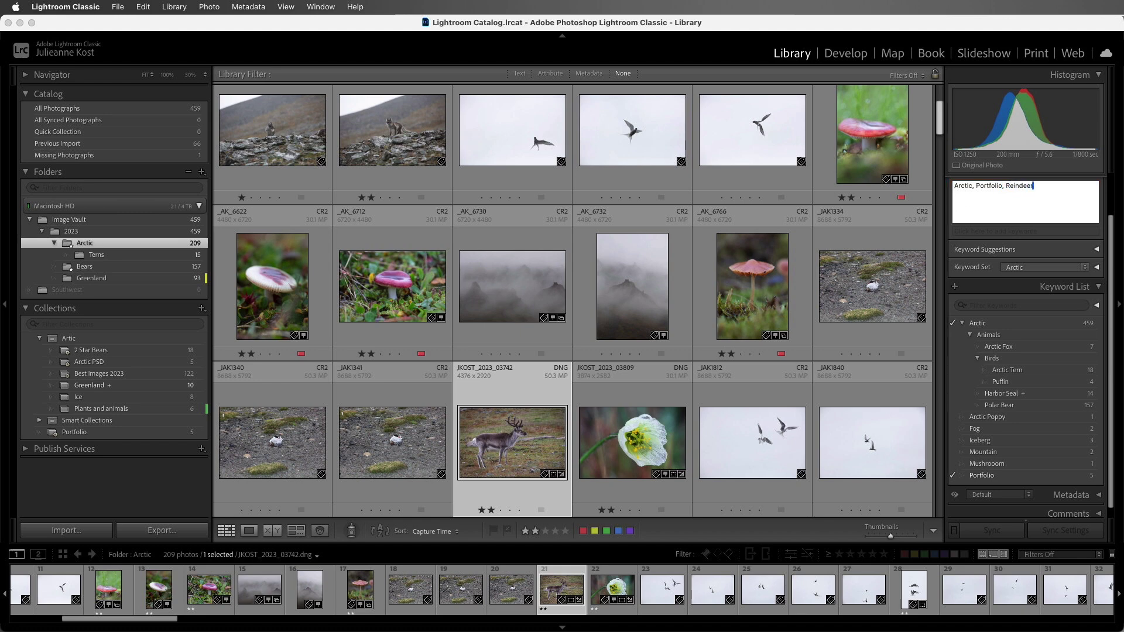